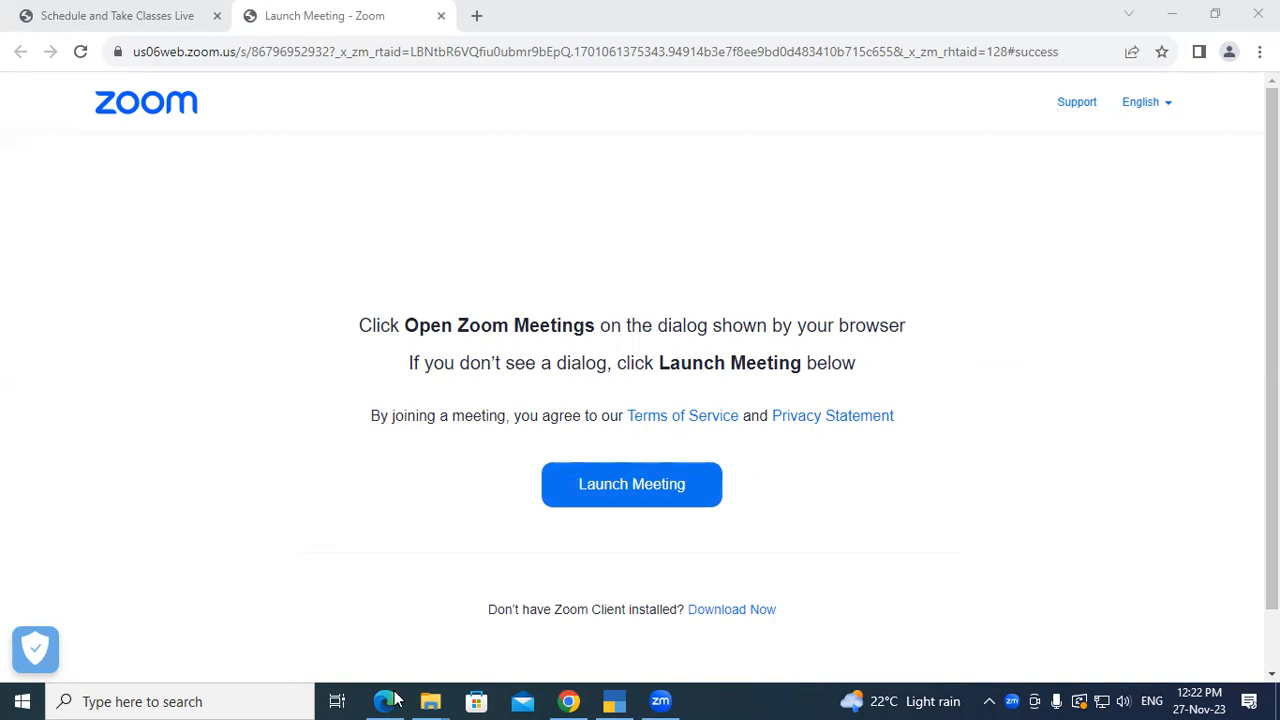
# Switch to the Tally Prime course PDF in Edge and read the Local Purchase definition, noting the Central Tax and State Tax ledgers
pyautogui.moveTo(395, 700)
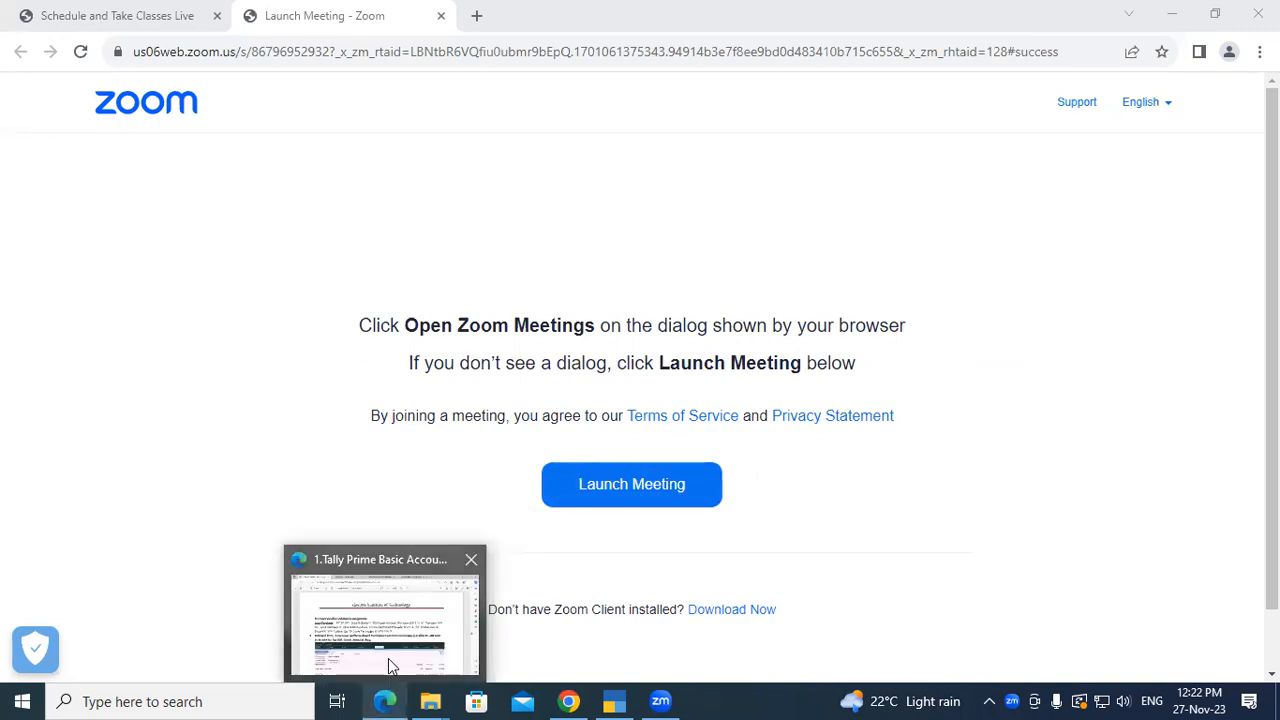
pyautogui.click(388, 658)
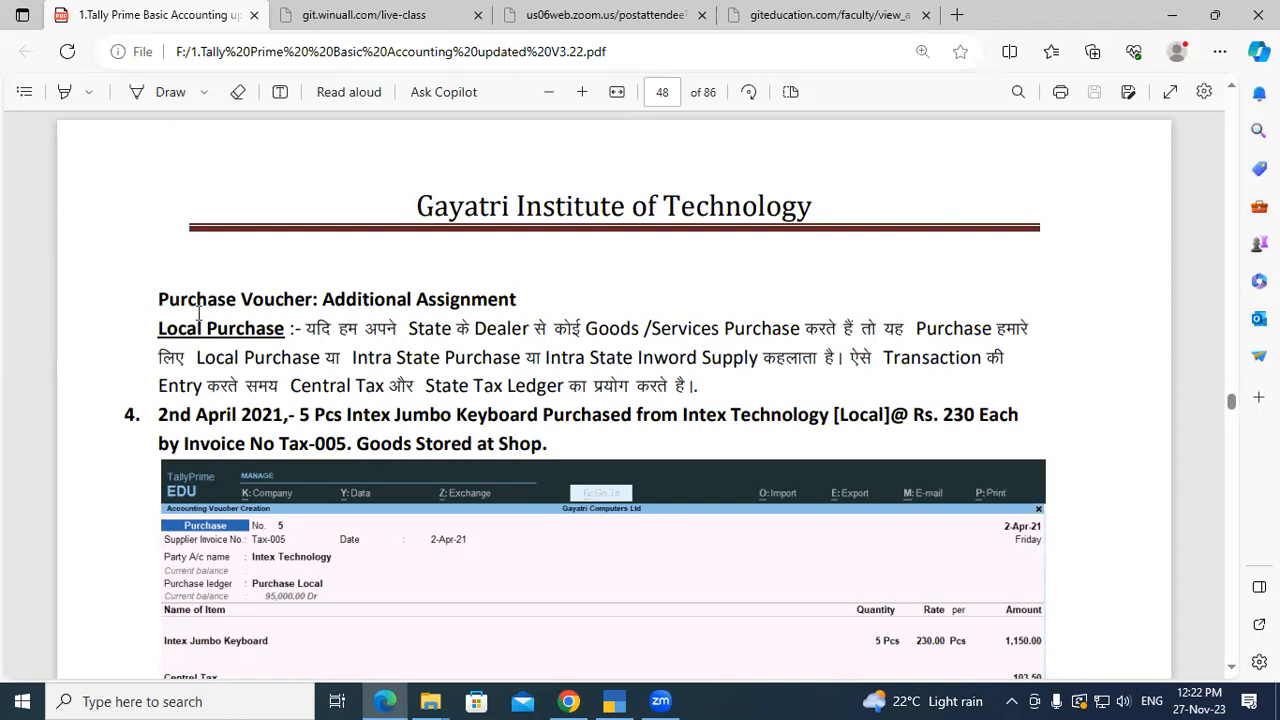
pyautogui.moveTo(157, 328); pyautogui.dragTo(264, 330)
pyautogui.click(264, 330)
pyautogui.moveTo(291, 385); pyautogui.dragTo(324, 384)
pyautogui.click(324, 384)
pyautogui.moveTo(433, 388); pyautogui.dragTo(526, 389)
pyautogui.click(525, 391)
# Examine assignment 4 for the purchase date, item and quantity, supplier, rate, invoice number and storage location
pyautogui.scroll(-1, 532, 470)
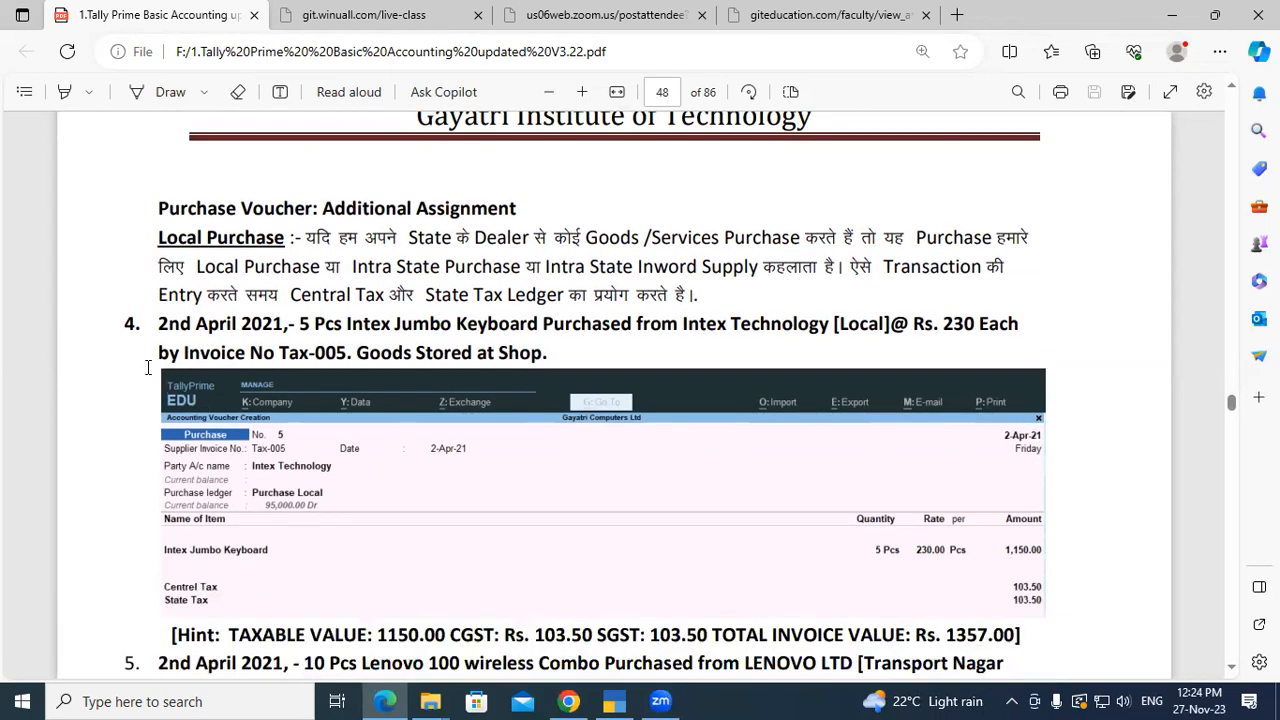
pyautogui.moveTo(158, 321); pyautogui.dragTo(534, 323)
pyautogui.click(304, 324)
pyautogui.click(522, 322)
pyautogui.moveTo(684, 323); pyautogui.dragTo(882, 323)
pyautogui.click(823, 326)
pyautogui.click(878, 321)
pyautogui.moveTo(935, 323); pyautogui.dragTo(1038, 323)
pyautogui.click(1040, 325)
pyautogui.moveTo(172, 352); pyautogui.dragTo(556, 354)
pyautogui.click(350, 352)
pyautogui.click(556, 356)
# Switch to TallyPrime and open a new Purchase voucher for Gayatri Computer Pvt.Ltd
pyautogui.click(614, 701)
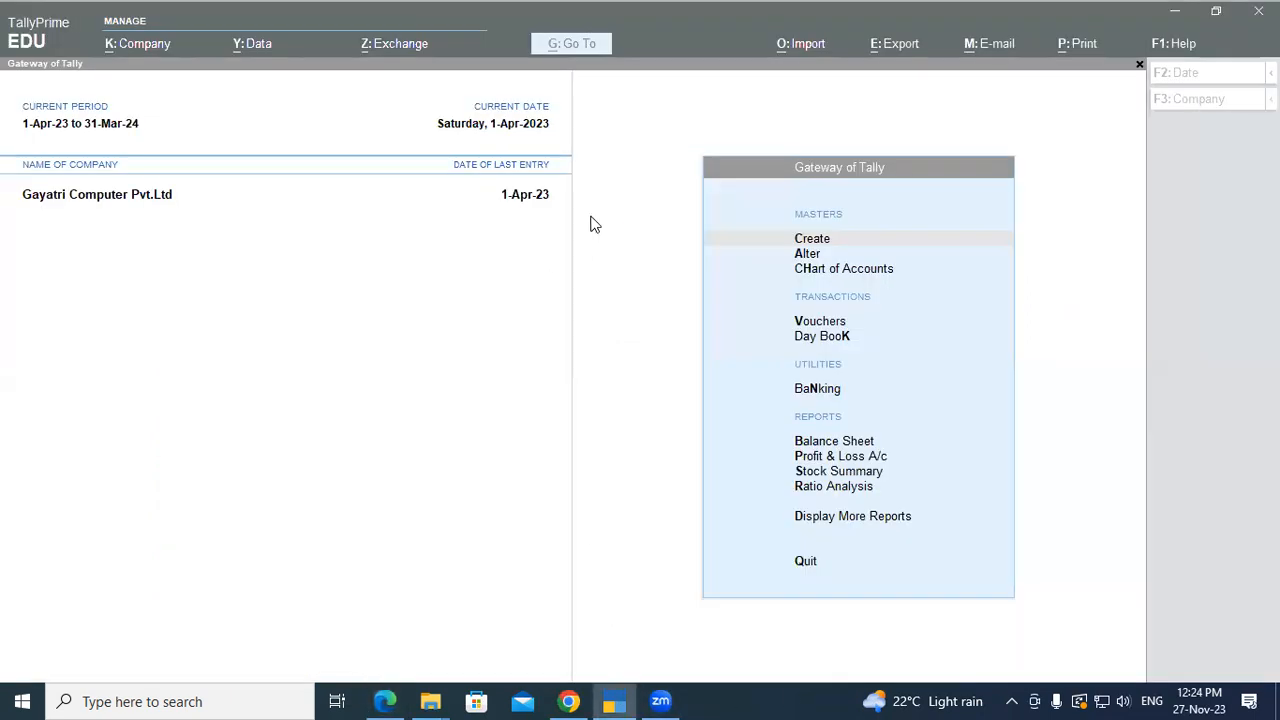
pyautogui.press('Down')
pyautogui.press('Down')
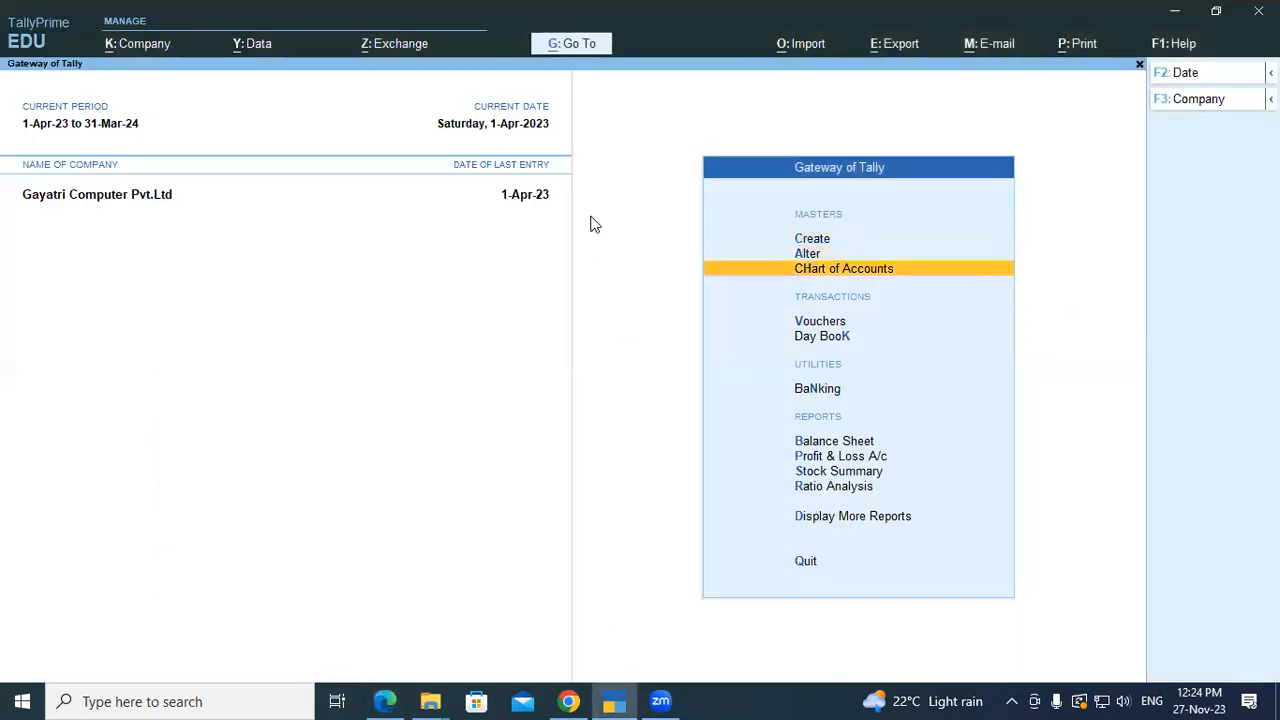
pyautogui.press('Down')
pyautogui.press('Return')
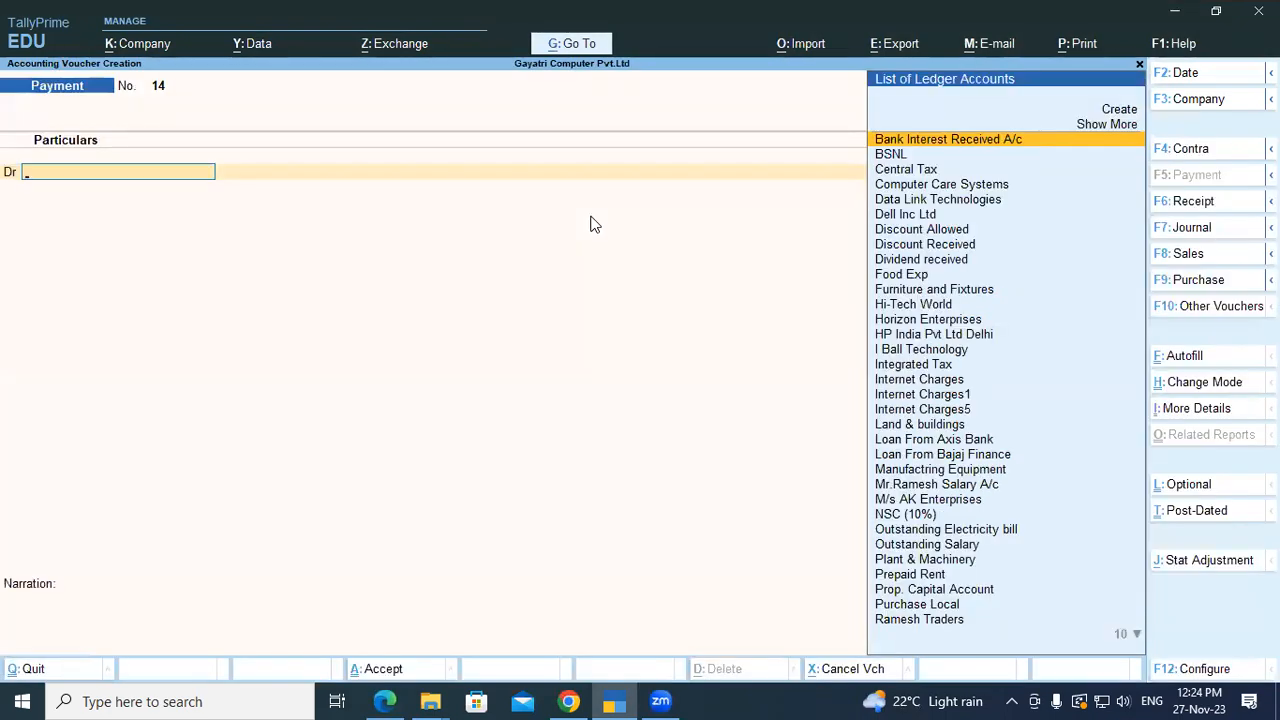
pyautogui.press('F9')
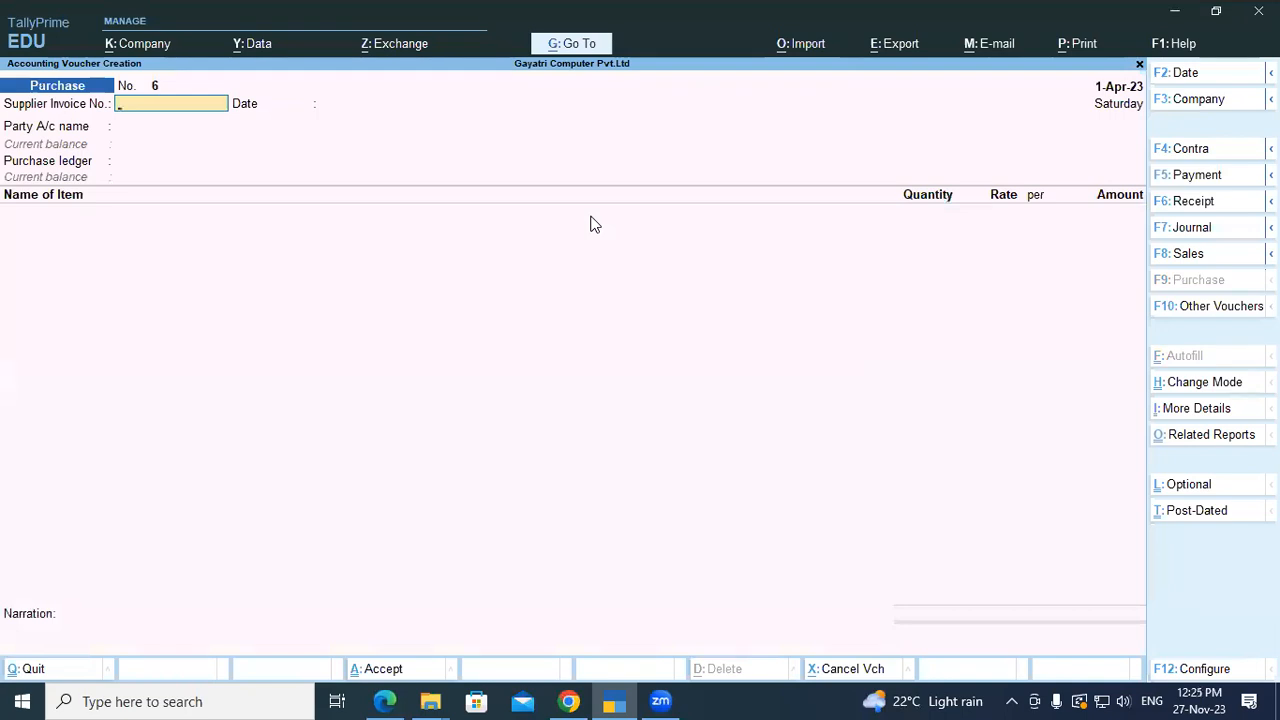
# Check the assignment and enter supplier invoice number Tax-005 with the date 1-Apr-23
pyautogui.hotkey('alt', 'Tab')
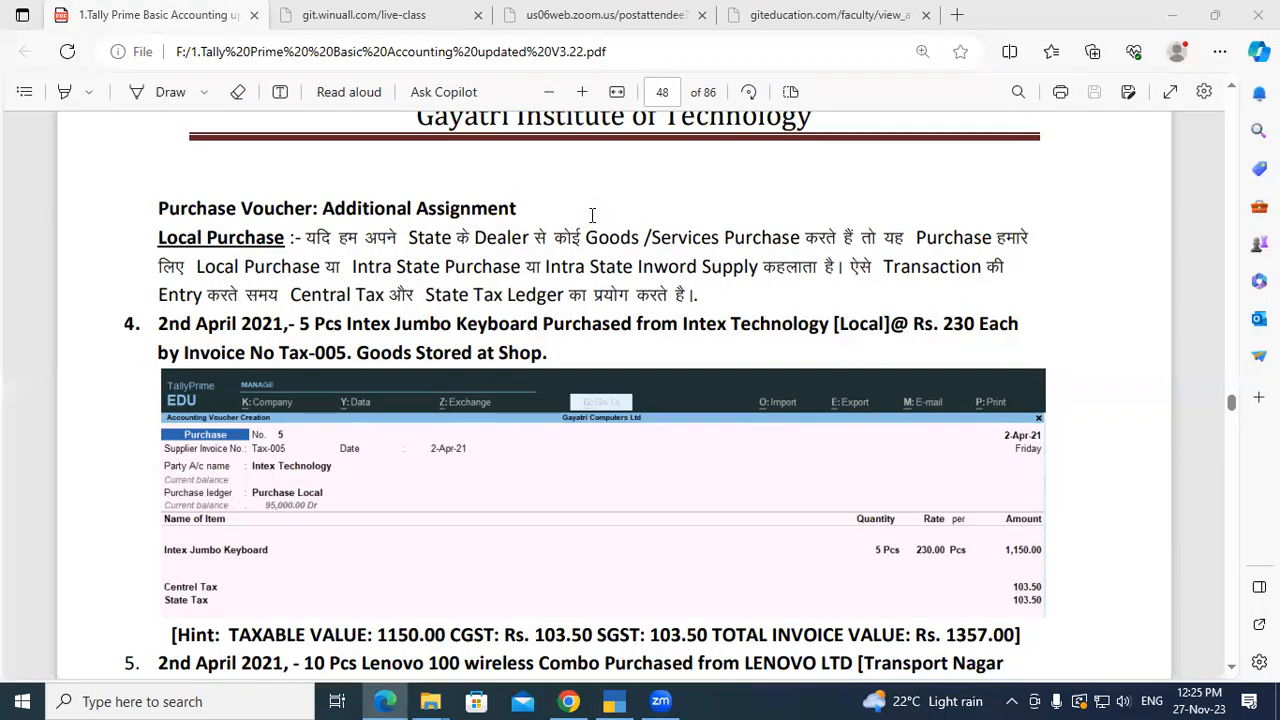
pyautogui.hotkey('alt', 'Tab')
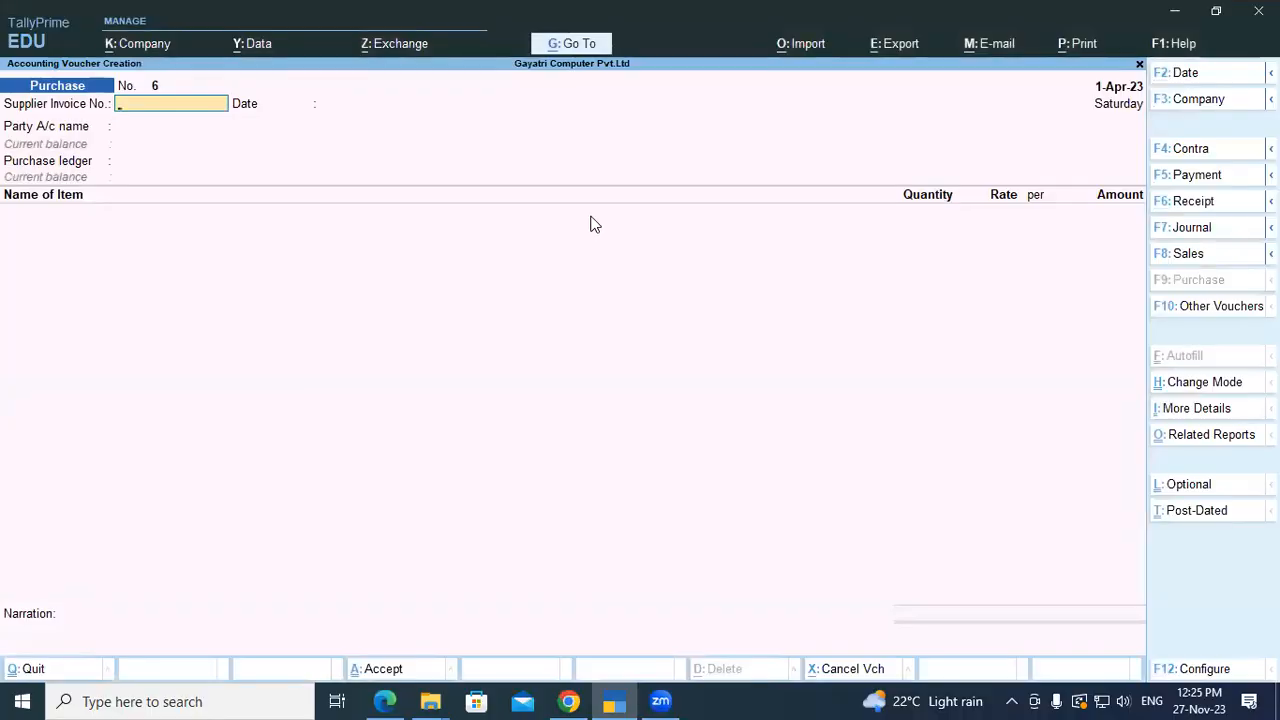
pyautogui.write('Tax-005')
pyautogui.press('Return')
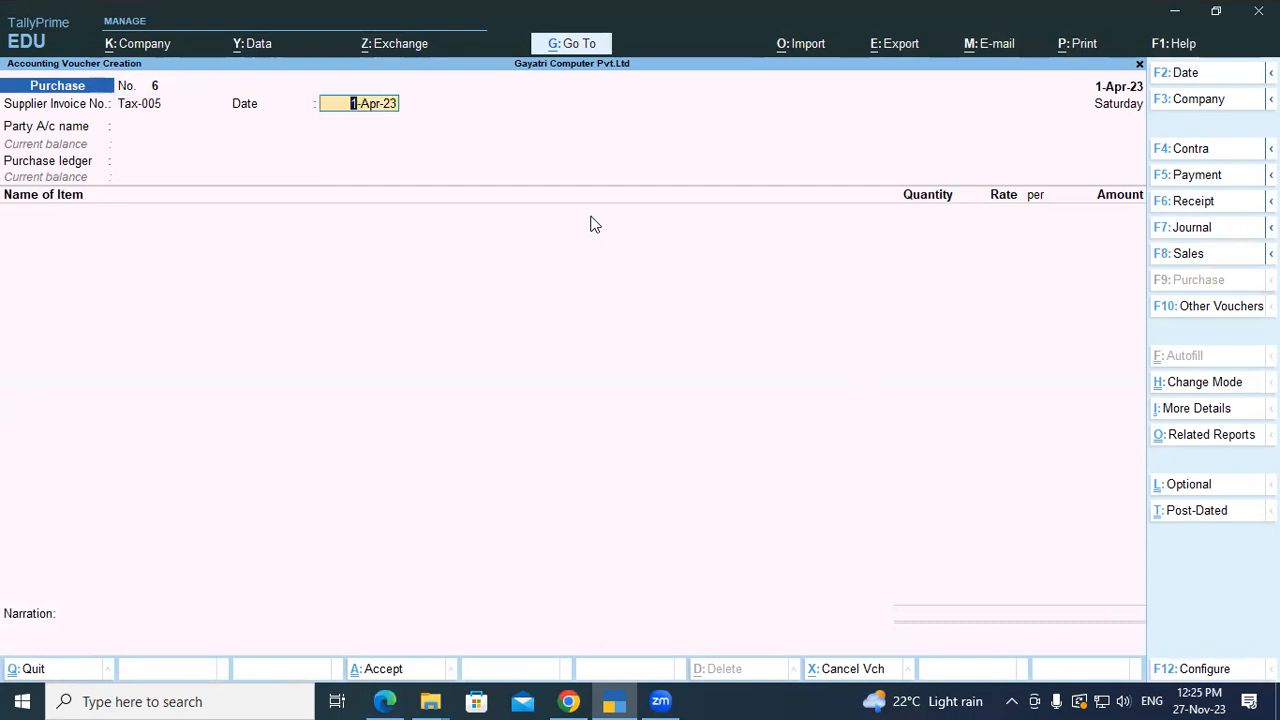
pyautogui.press('Return')
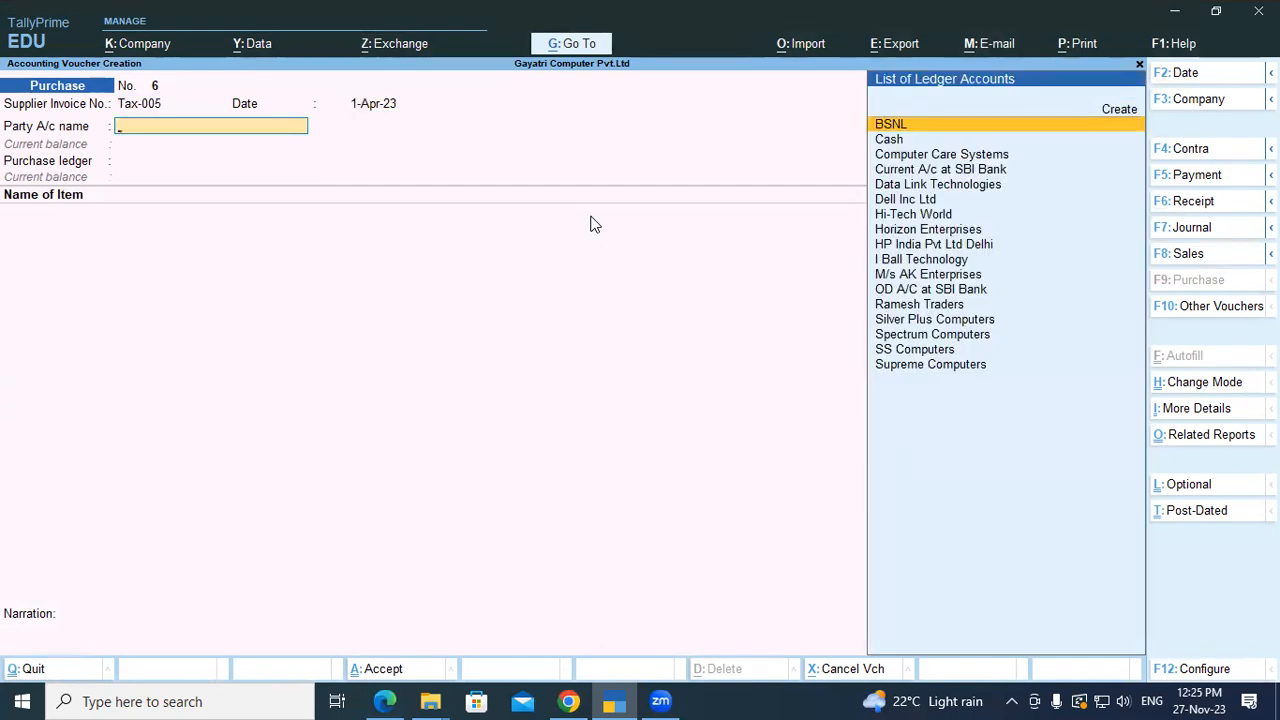
# Begin a new ledger from the voucher's party account field, naming it Intex Technology without an alias
pyautogui.write('In')
pyautogui.press('BackSpace')
pyautogui.press('BackSpace')
pyautogui.hotkey('alt', 'c')
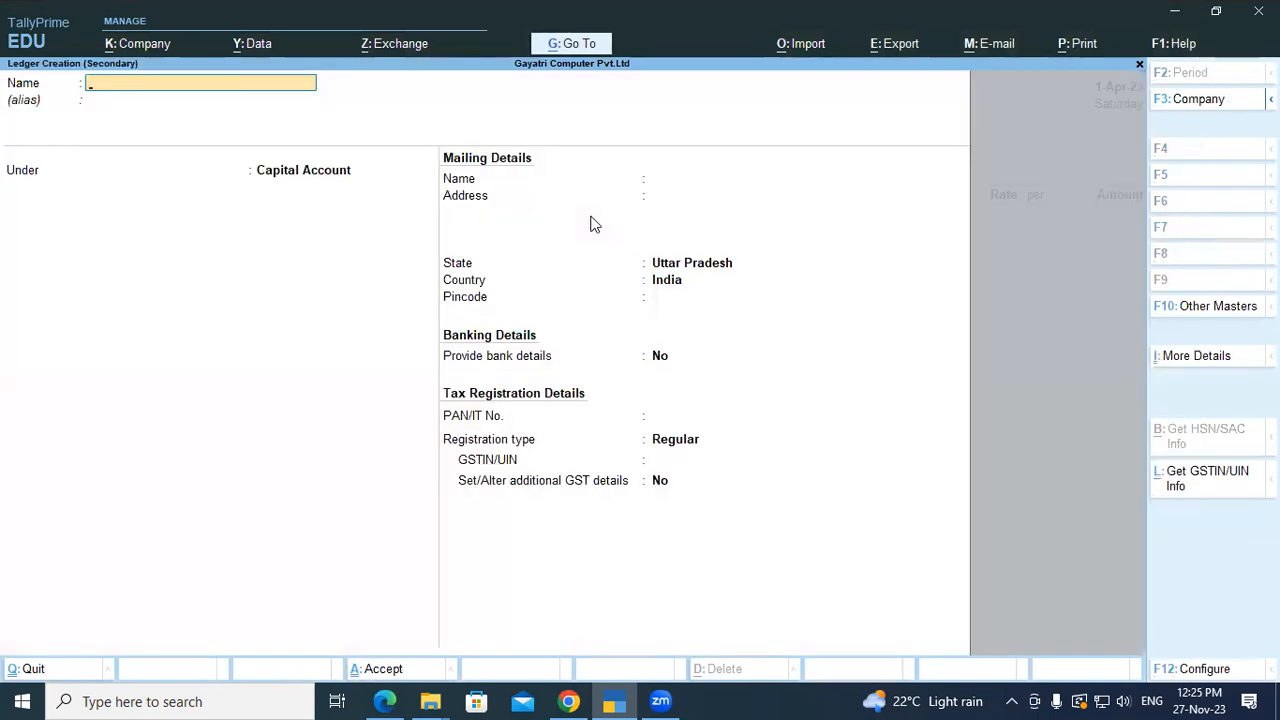
pyautogui.write('Intex Technology')
pyautogui.press('Return')
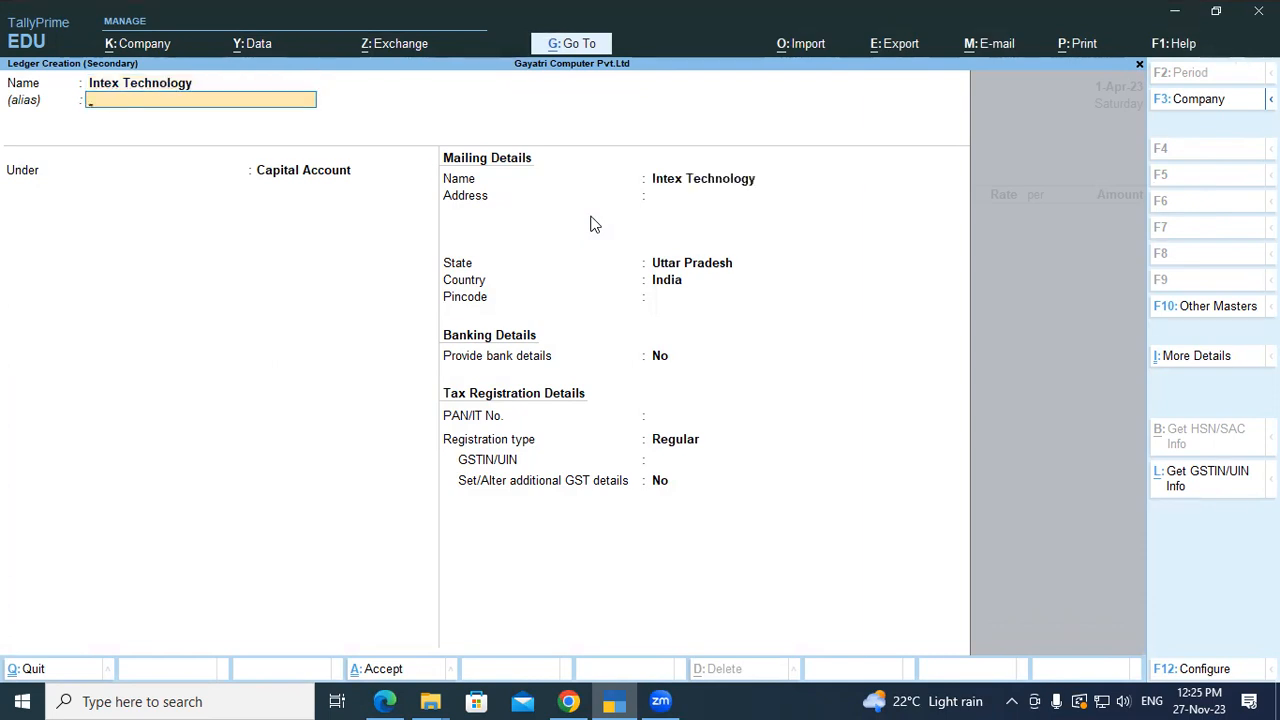
pyautogui.press('Return')
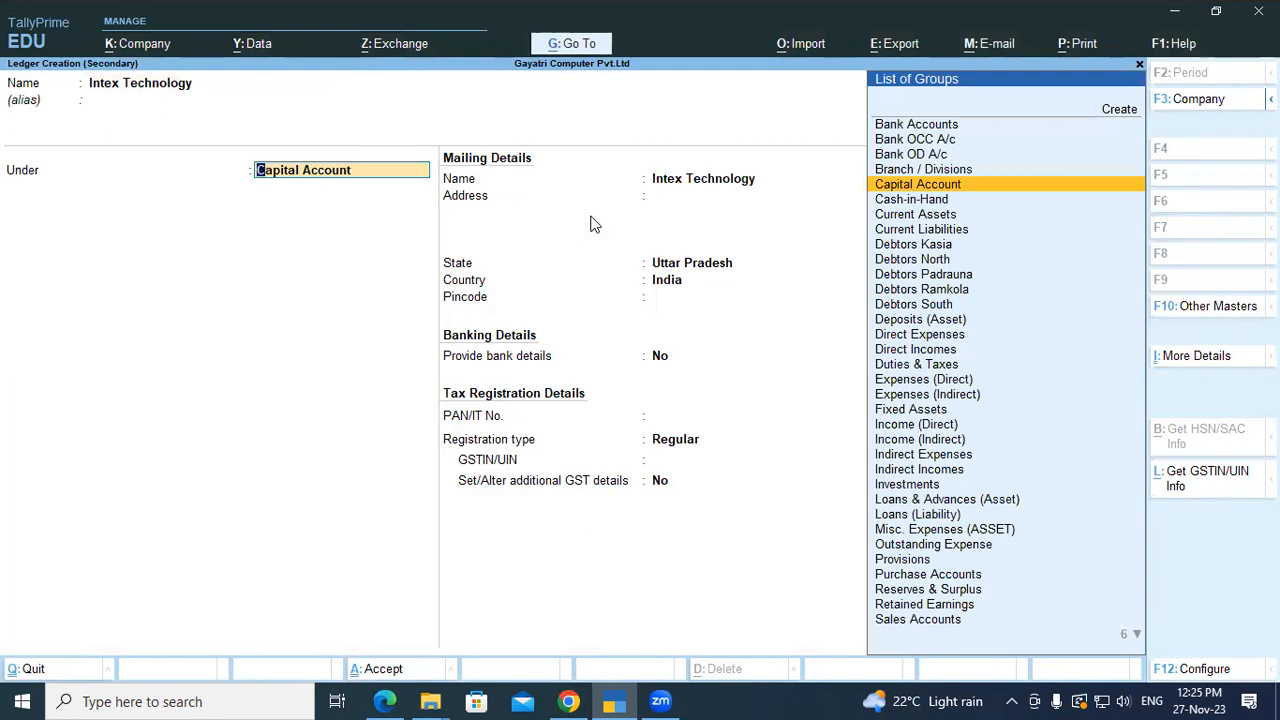
# Place the Intex Technology ledger under Sundry Creditors, keeping bill-by-bill balances at Yes and the default credit settings
pyautogui.write('Su')
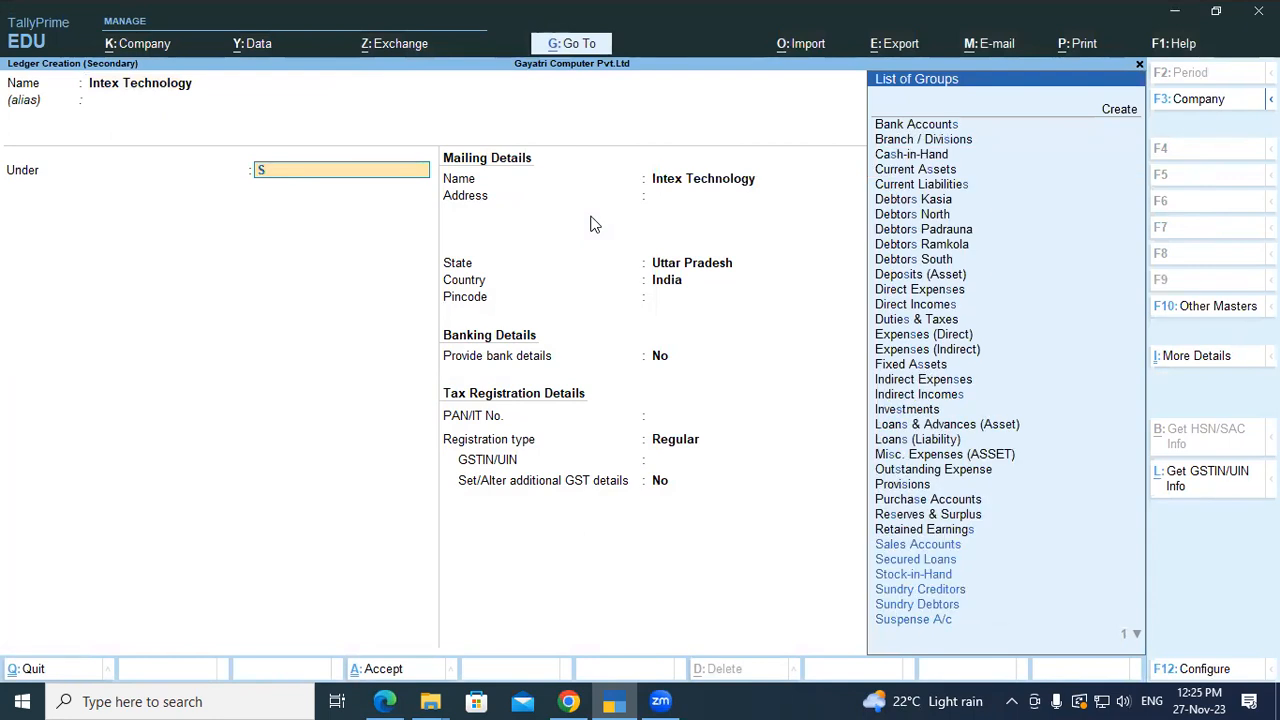
pyautogui.press('Down')
pyautogui.press('Down')
pyautogui.press('Up')
pyautogui.press('Return')
pyautogui.press('Return')
pyautogui.press('Return')
pyautogui.press('Return')
pyautogui.press('Return')
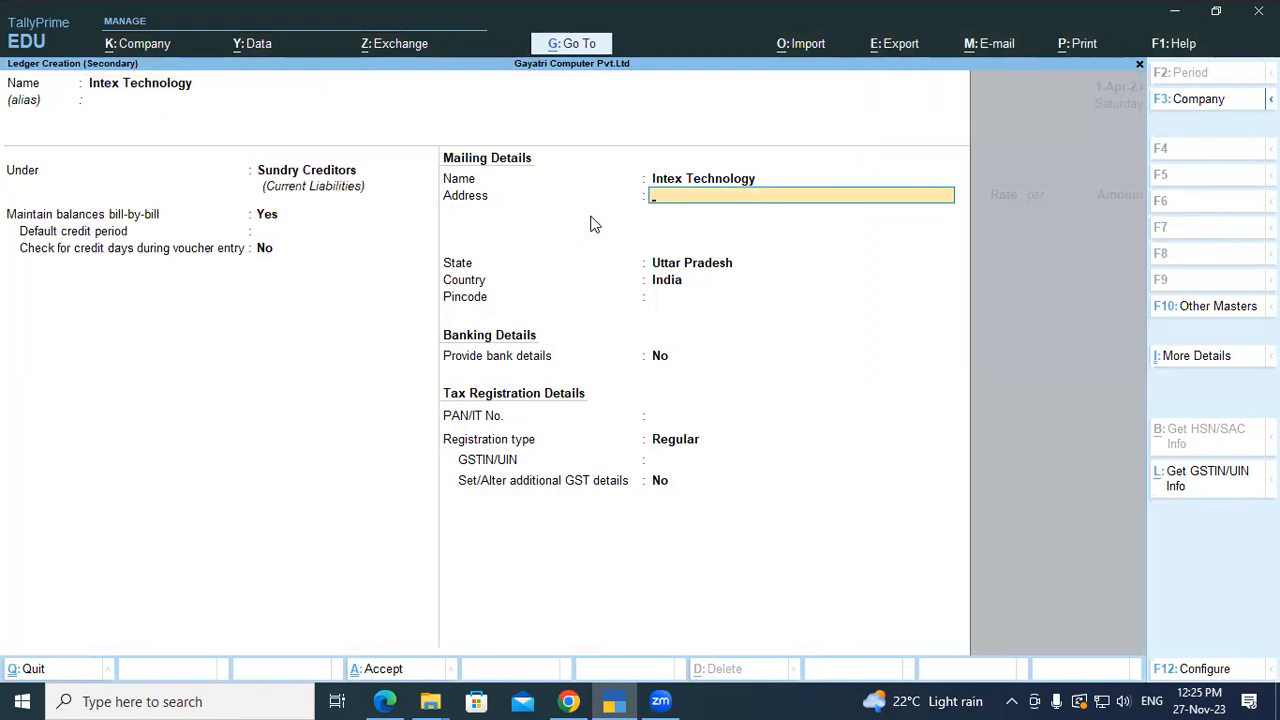
# Keep Uttar Pradesh and Regular registration for Intex Technology, enter the supplier's GSTIN, and save the ledger
pyautogui.hotkey('alt', 'Tab')
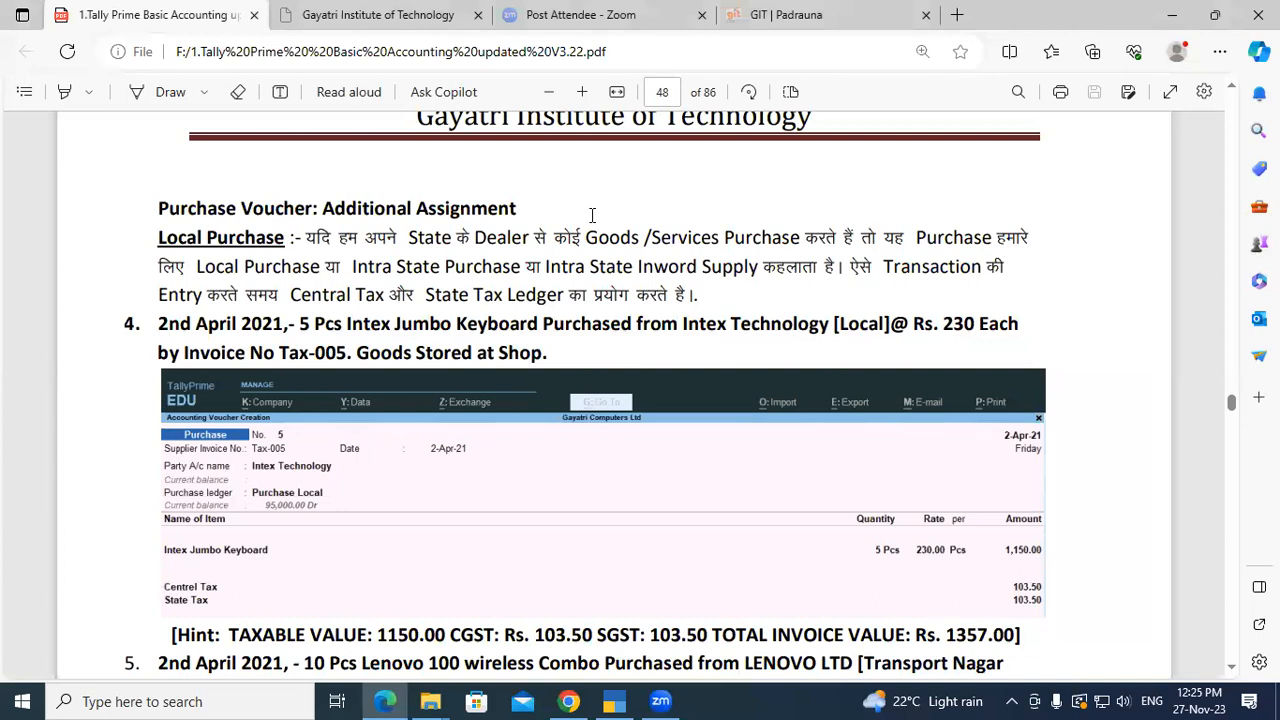
pyautogui.hotkey('alt', 'Tab')
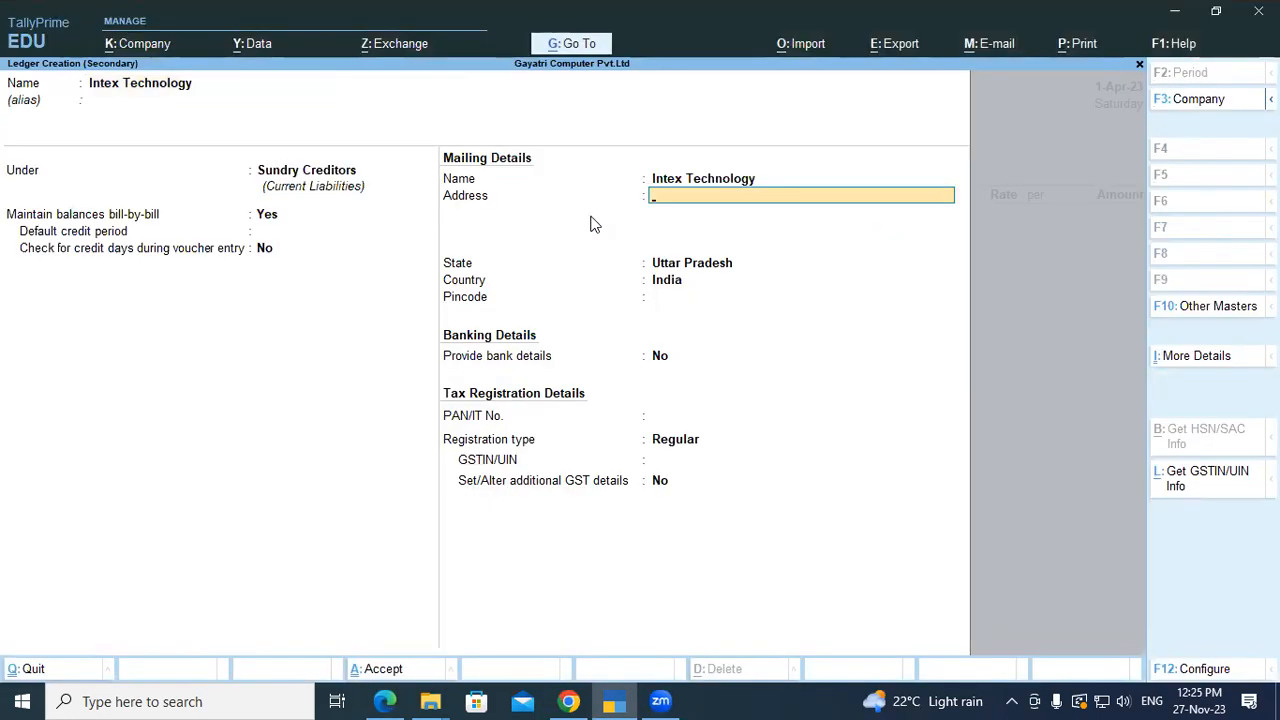
pyautogui.press('Return')
pyautogui.press('Return')
pyautogui.press('Return')
pyautogui.press('Return')
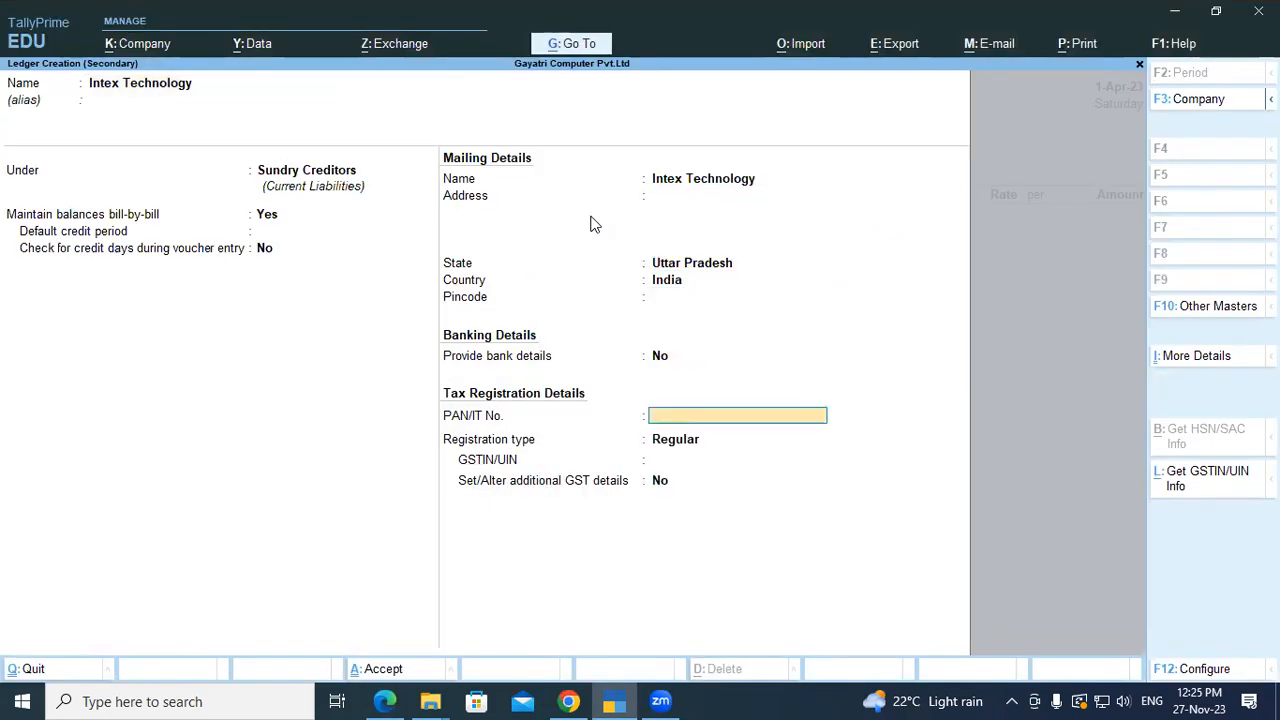
pyautogui.press('Return')
pyautogui.press('Return')
pyautogui.write('09AAAA')
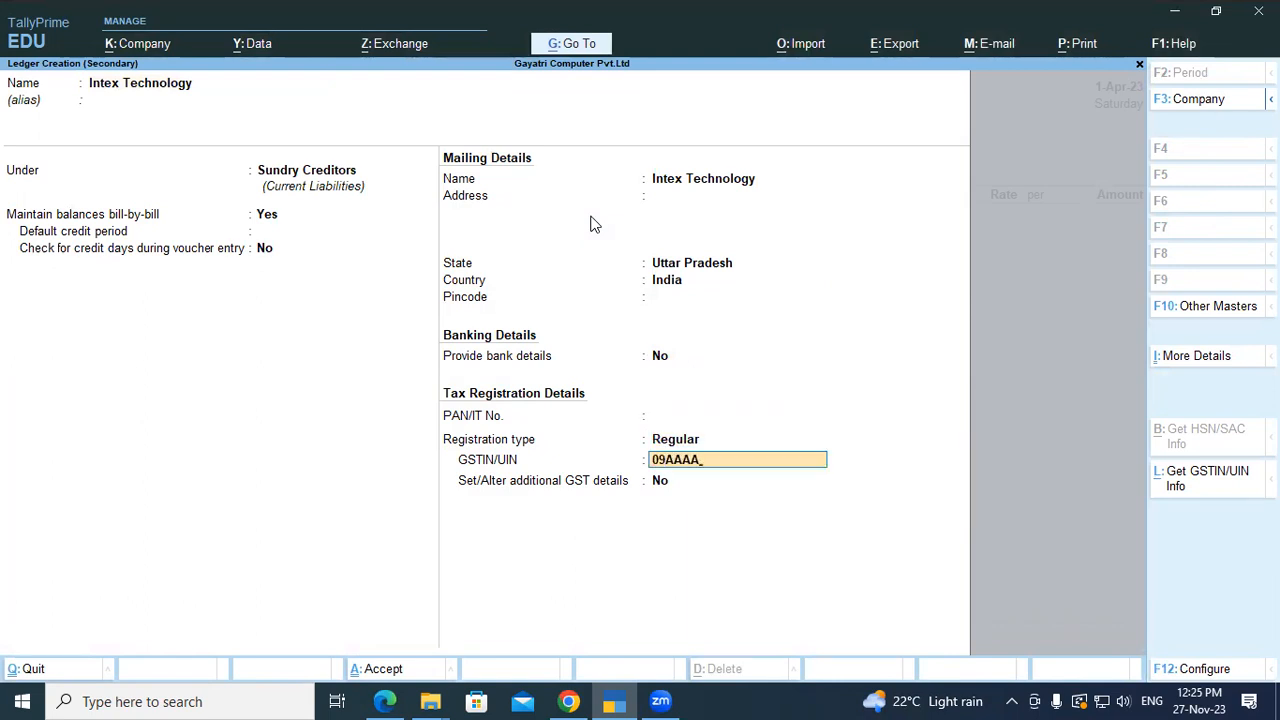
pyautogui.write('M12341M1Z')
pyautogui.press('Return')
pyautogui.press('Return')
pyautogui.press('Return')
pyautogui.press('Return')
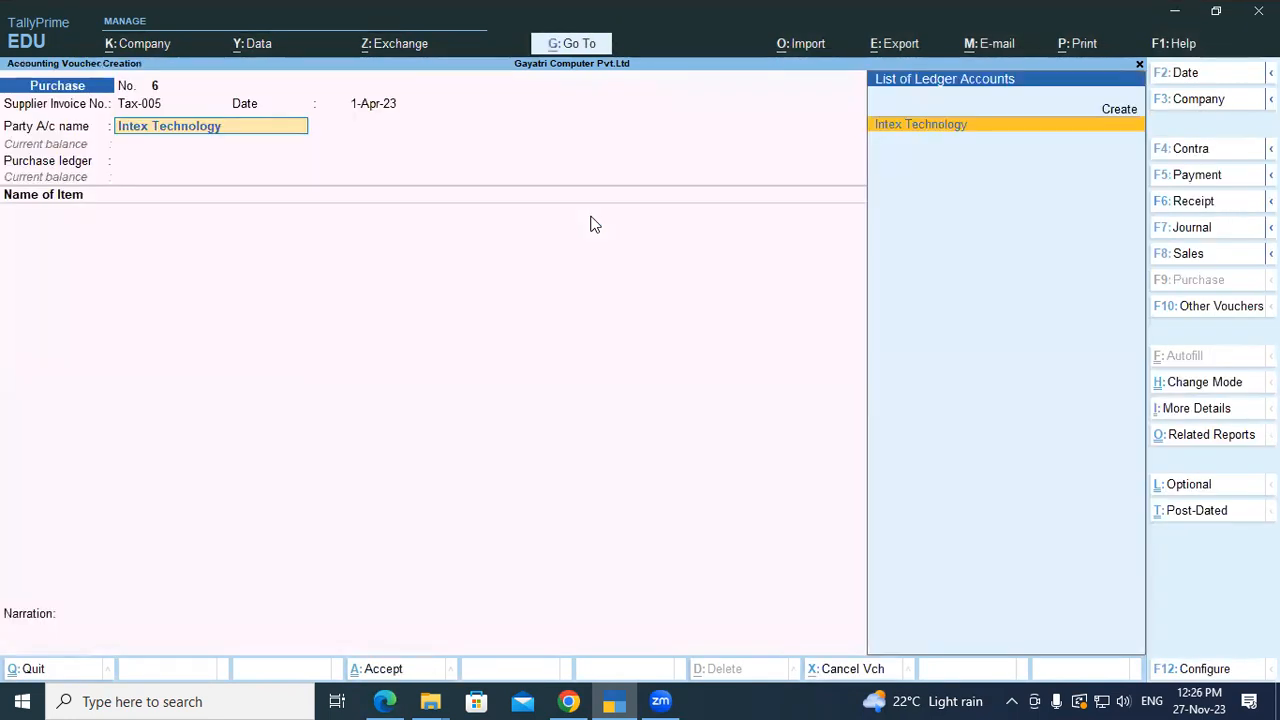
# Select Intex Technology as the voucher's party account and leave all receipt details blank
pyautogui.press('Return')
pyautogui.press('Return')
pyautogui.press('Return')
pyautogui.press('Return')
pyautogui.press('Return')
pyautogui.press('Return')
pyautogui.press('Return')
pyautogui.press('Return')
pyautogui.press('Return')
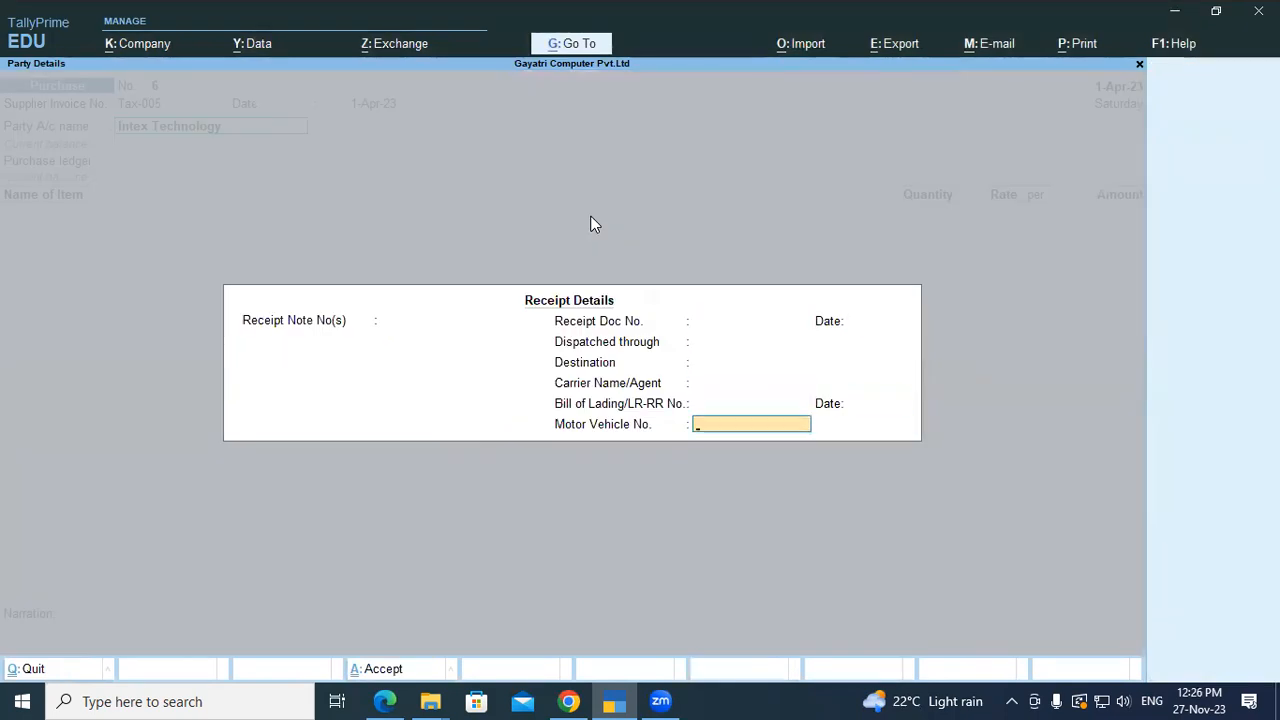
pyautogui.press('Return')
# Accept the party details with Uttar Pradesh as place of supply and choose Purchase Local as the purchase ledger
pyautogui.press('Return')
pyautogui.press('Return')
pyautogui.press('Return')
pyautogui.press('Return')
pyautogui.press('Return')
pyautogui.press('Return')
pyautogui.press('Return')
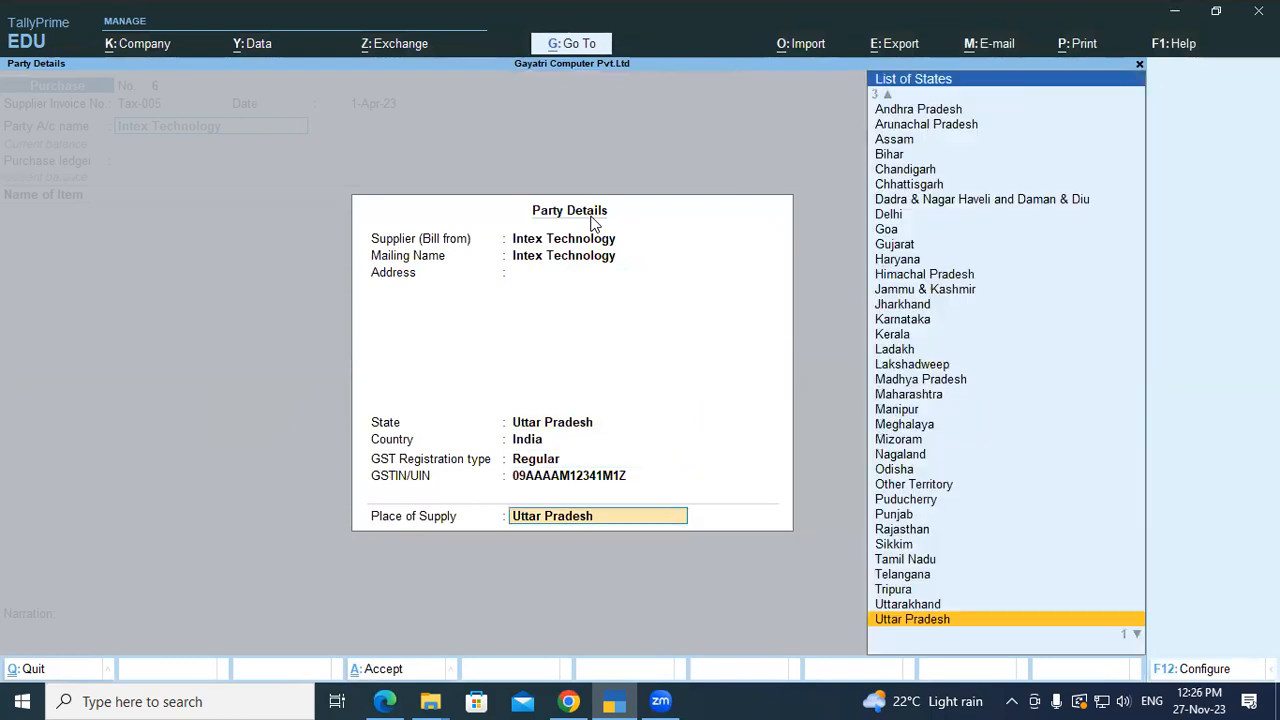
pyautogui.press('Return')
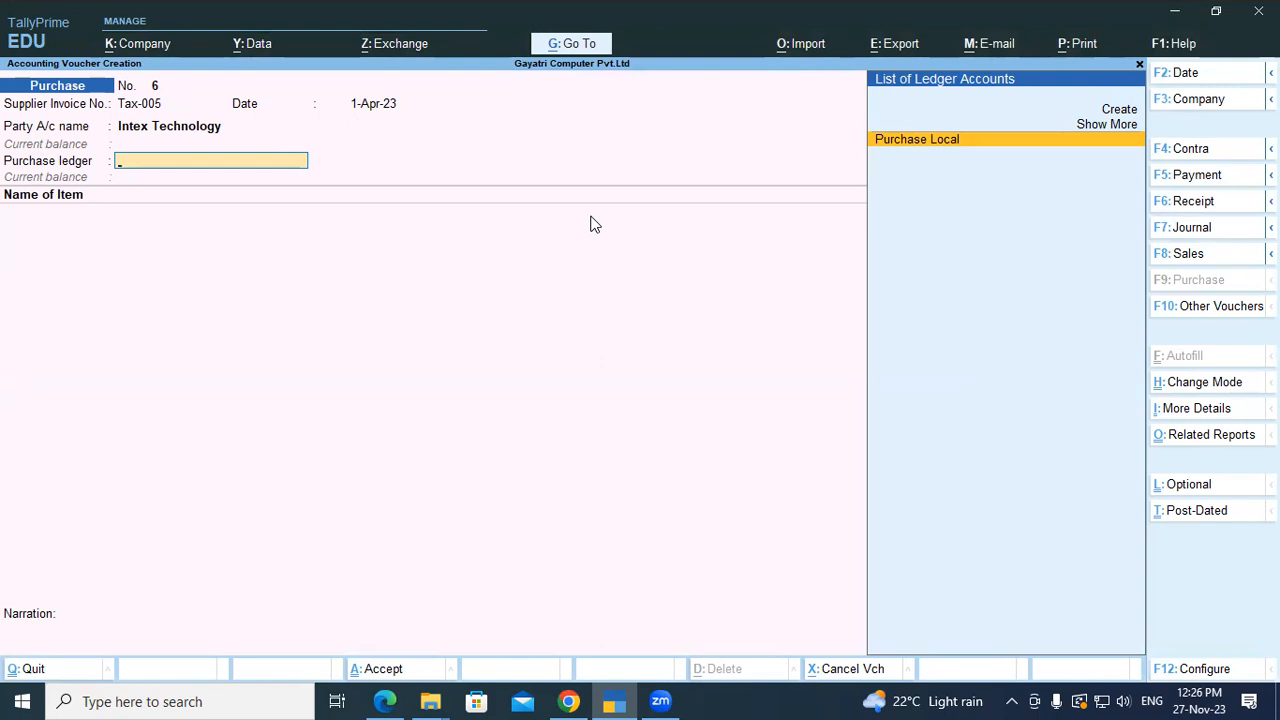
pyautogui.press('Return')
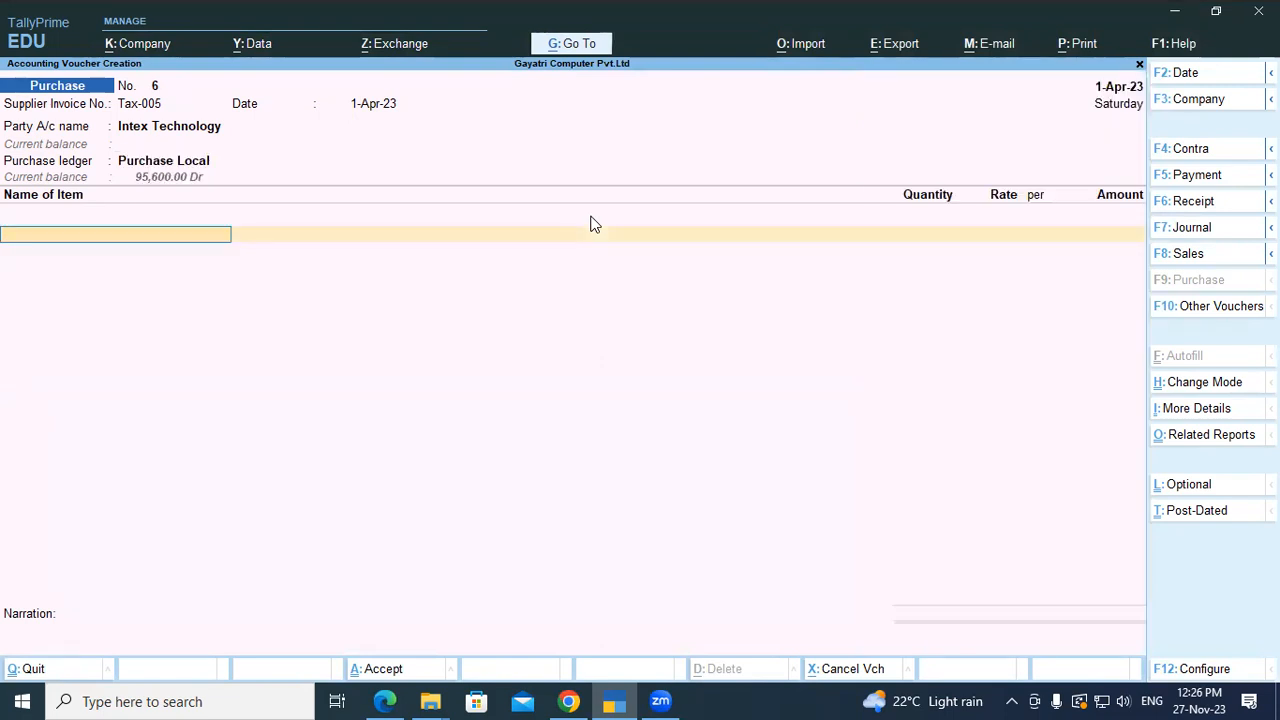
# Check the assignment's item and begin a new stock item named Intex Jumbo Keyboard under the Keyboard group
pyautogui.hotkey('alt', 'Tab')
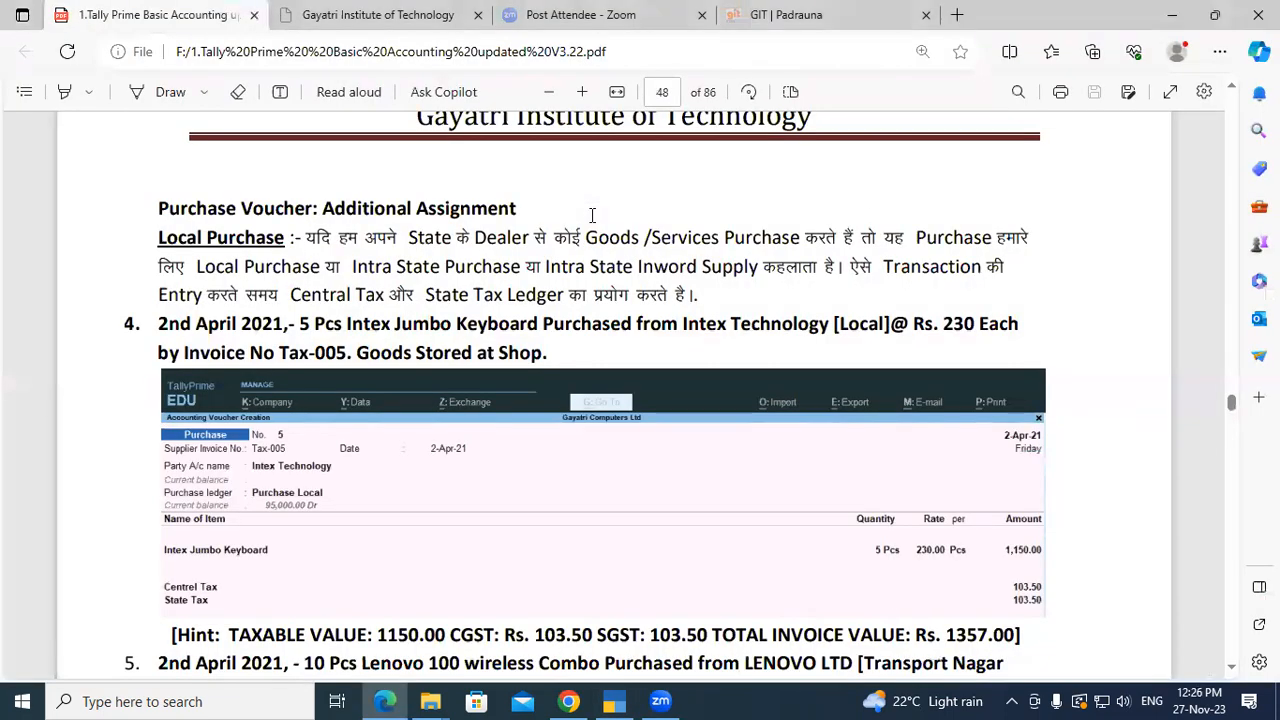
pyautogui.hotkey('alt', 'Tab')
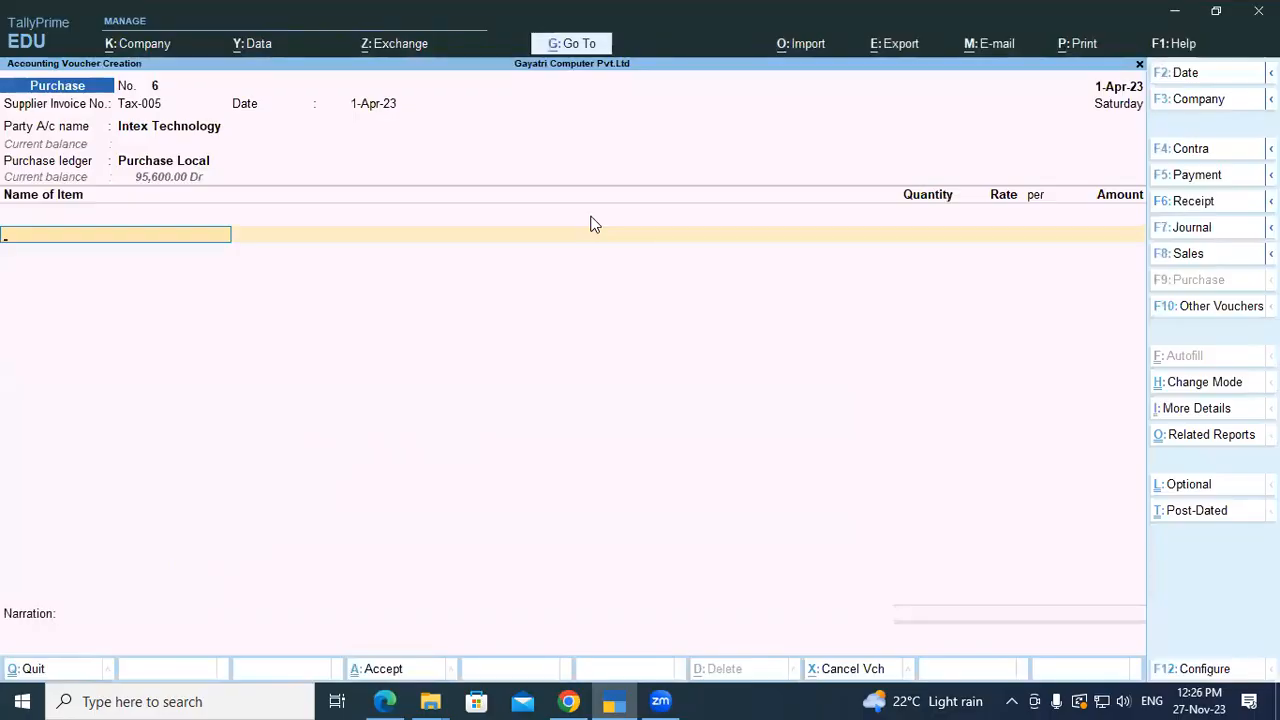
pyautogui.press('Return')
pyautogui.press('BackSpace')
pyautogui.press('BackSpace')
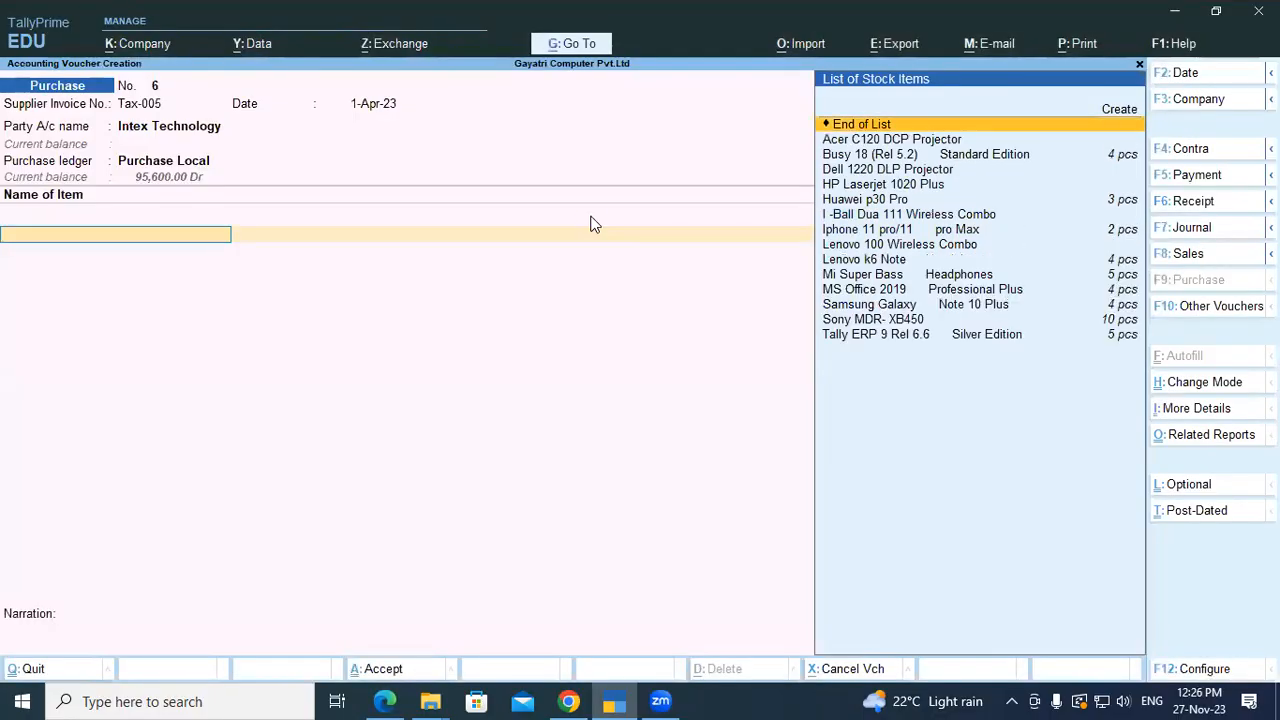
pyautogui.hotkey('alt', 'c')
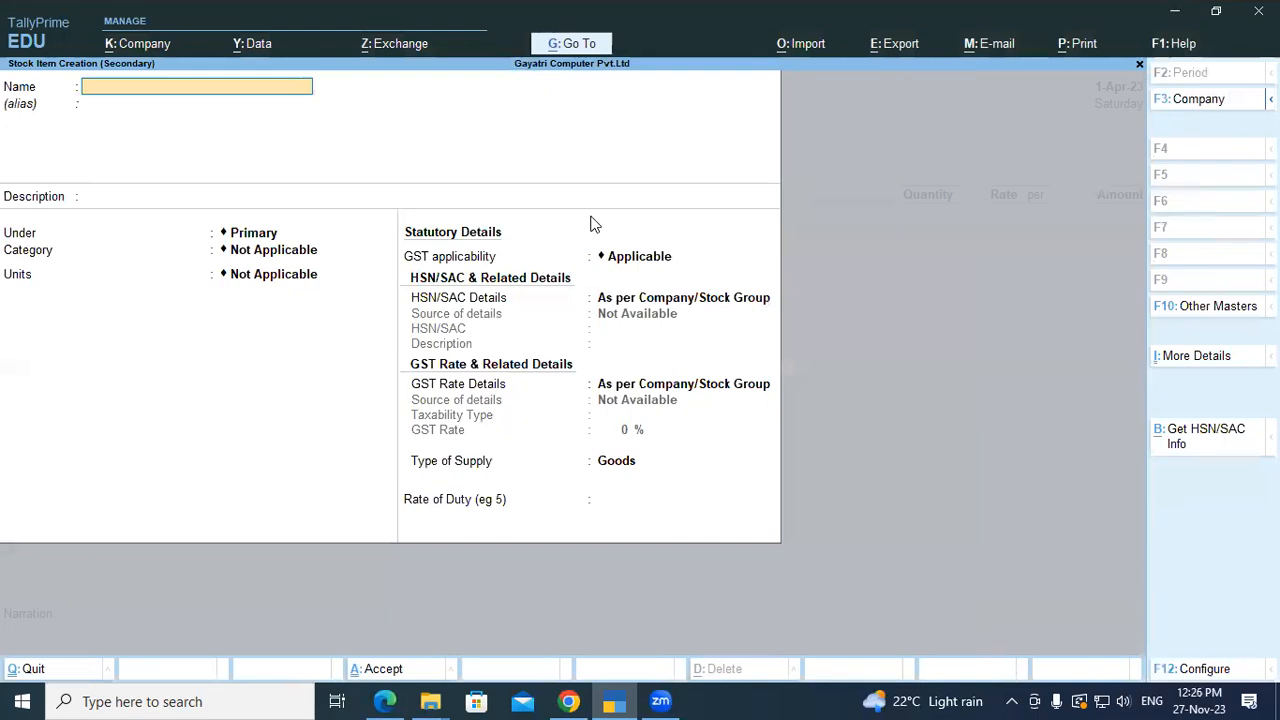
pyautogui.write('Intex Jumbo Kek')
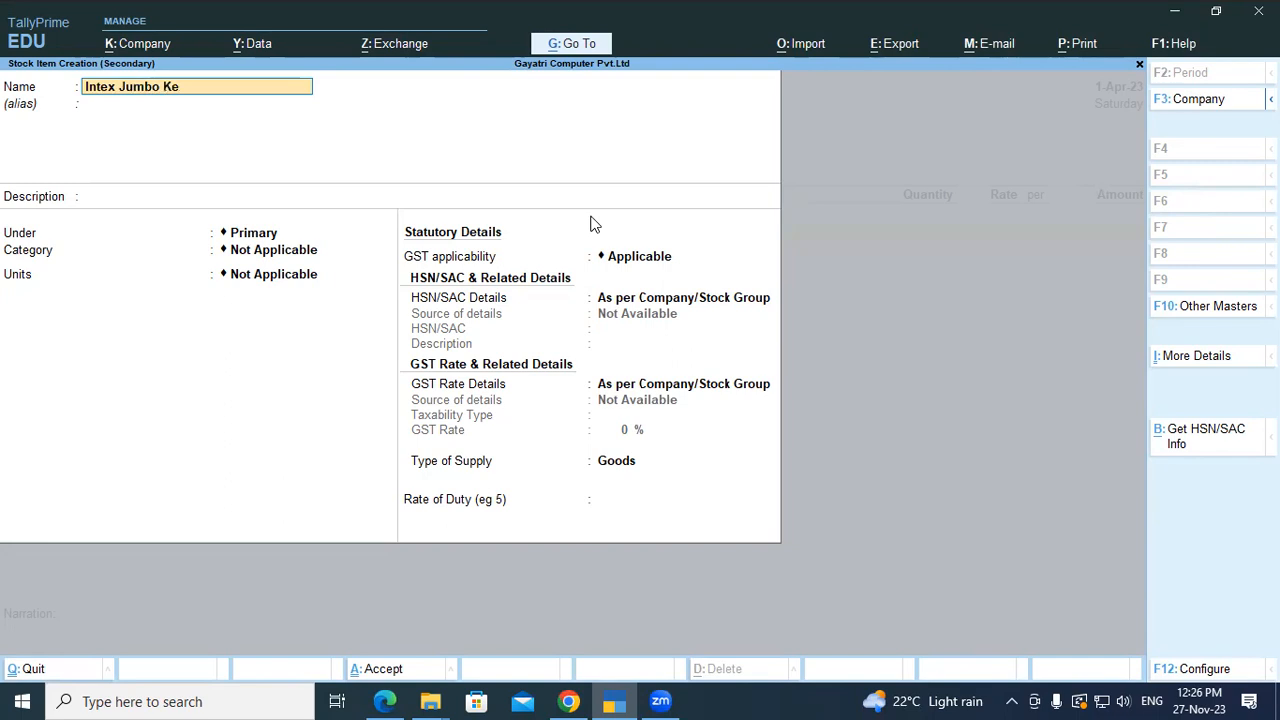
pyautogui.press('BackSpace')
pyautogui.write('yboard')
pyautogui.press('Return')
pyautogui.press('Return')
pyautogui.press('Return')
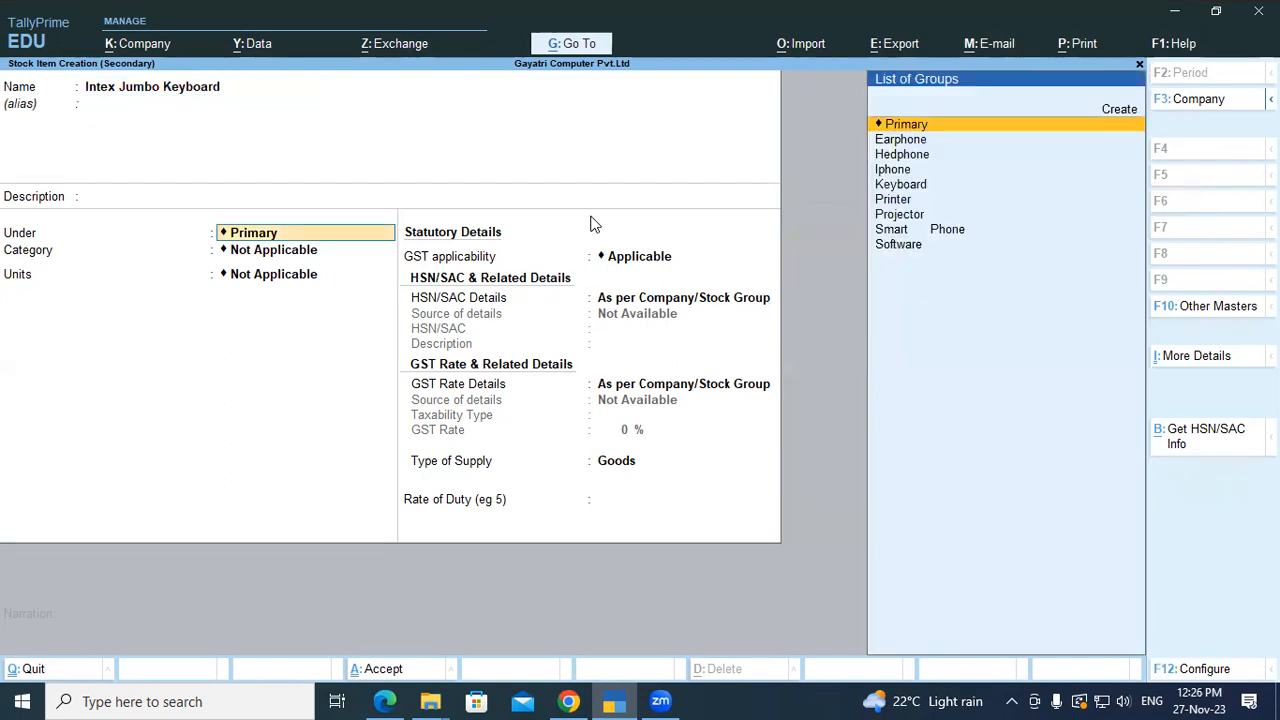
pyautogui.write('Ke')
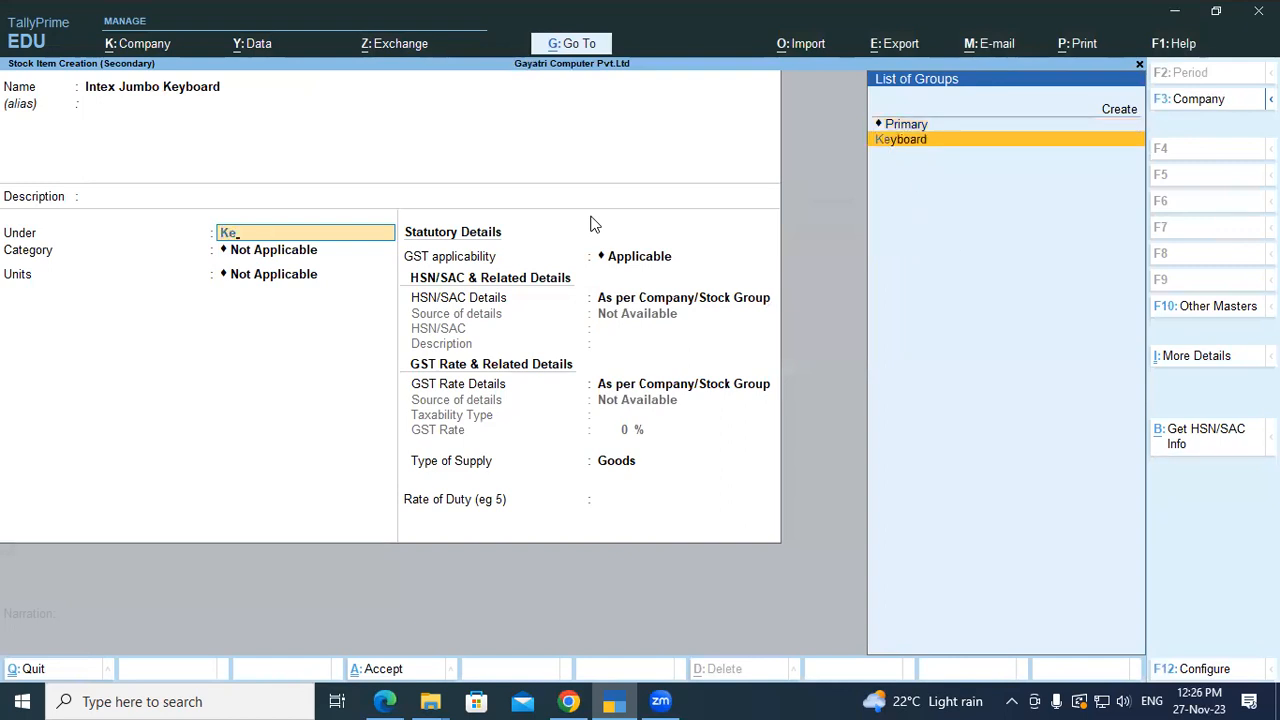
pyautogui.press('Return')
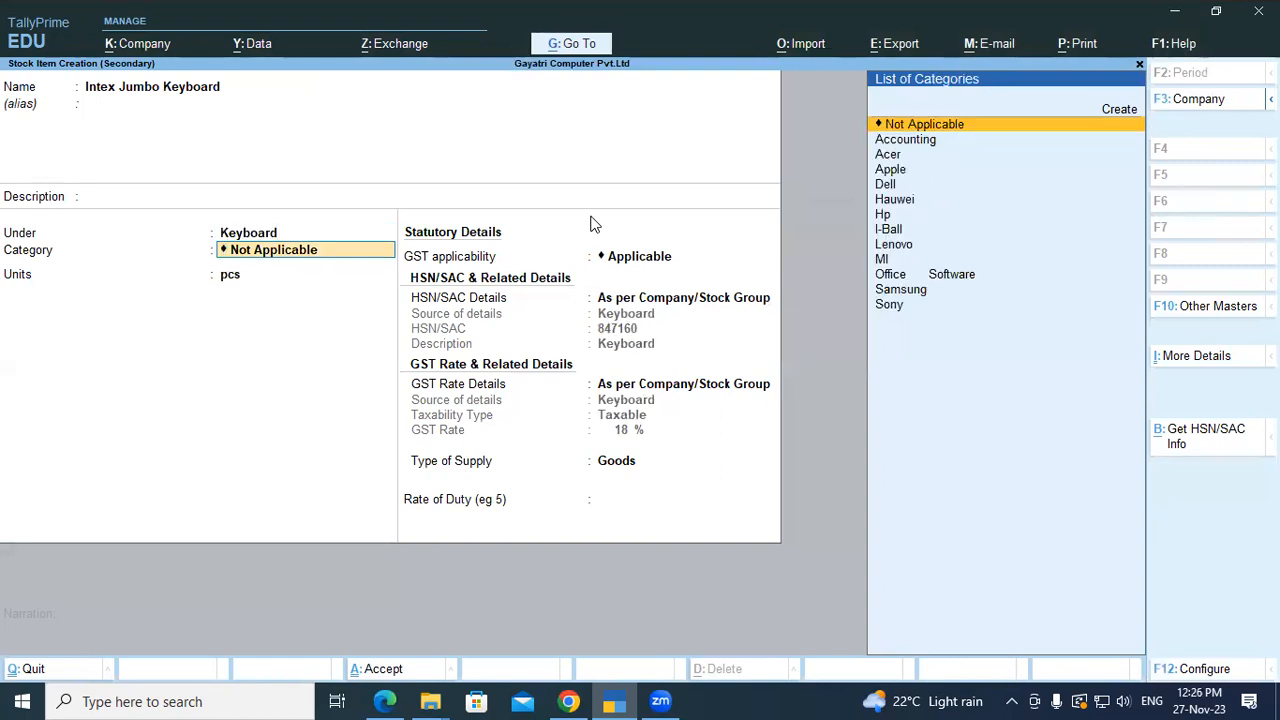
# Create a new stock category named Intex under Primary for the keyboard item
pyautogui.hotkey('alt', 'c')
pyautogui.write('Intex')
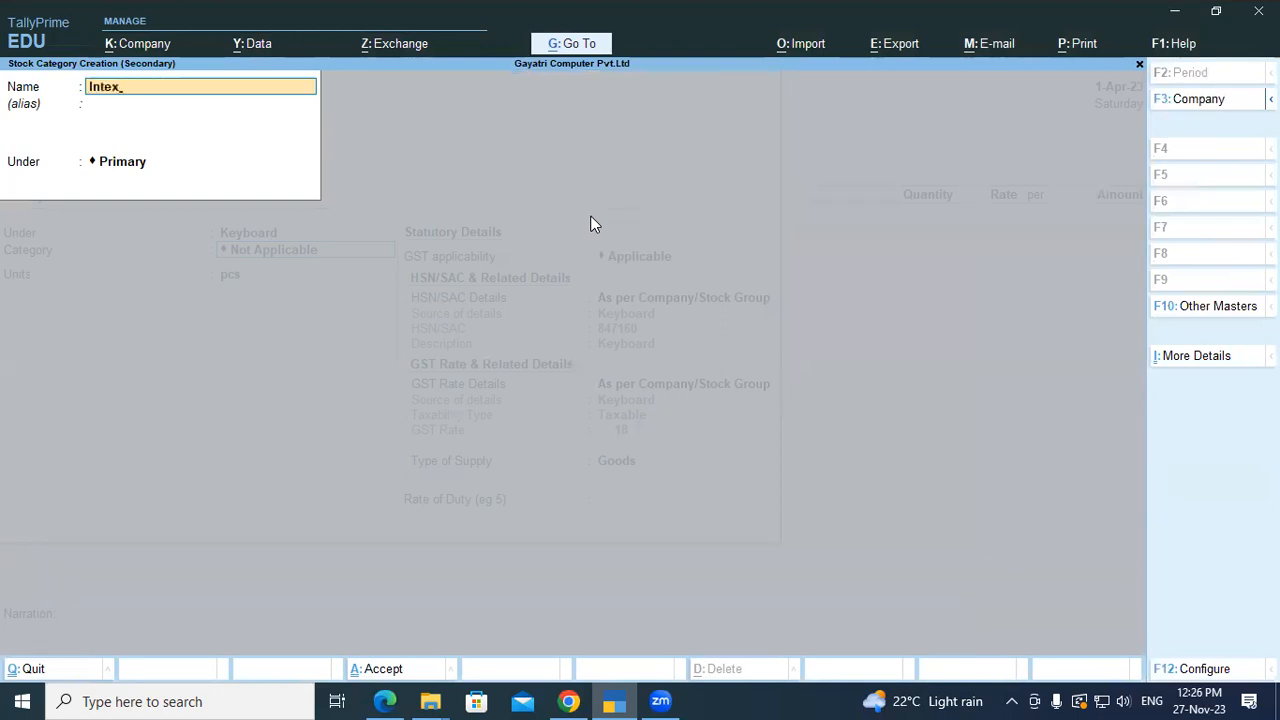
pyautogui.press('Return')
pyautogui.press('Return')
pyautogui.press('Return')
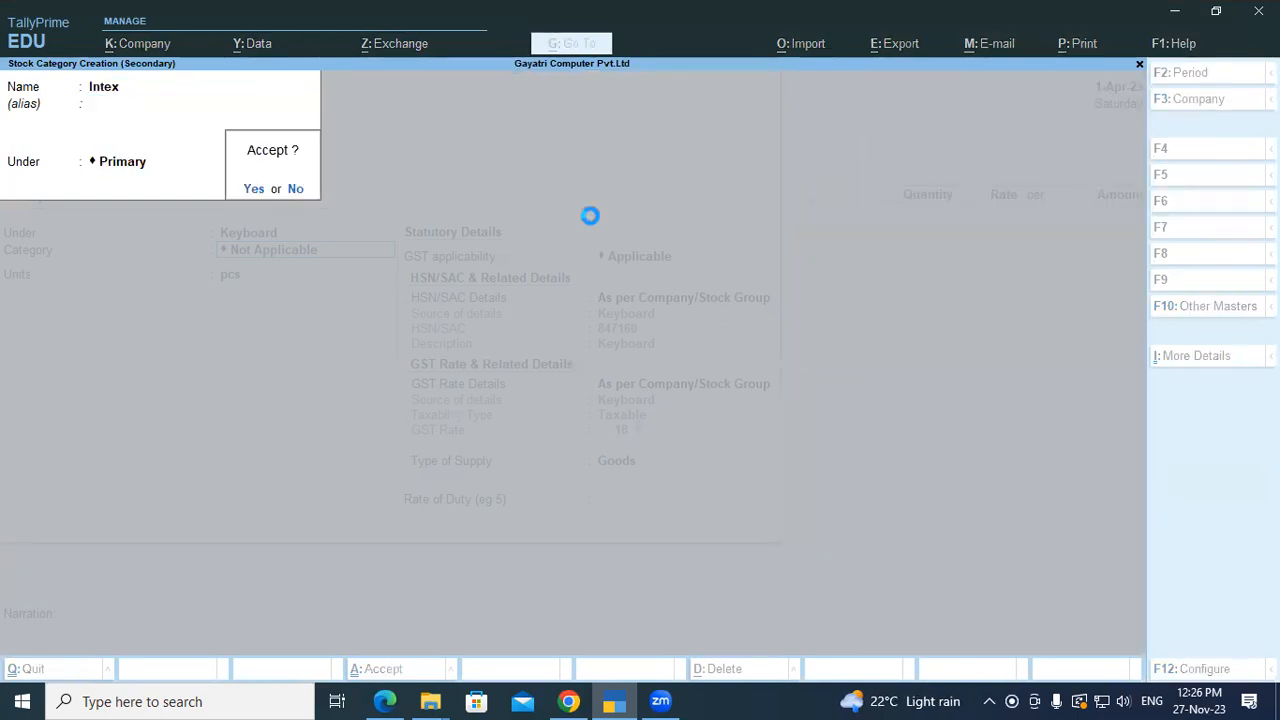
pyautogui.press('Return')
# Keep the Intex category, pcs units and stock-group GST details, leave the duty rate blank, and save the stock item
pyautogui.press('Return')
pyautogui.press('Return')
pyautogui.press('Return')
pyautogui.press('Return')
pyautogui.press('Return')
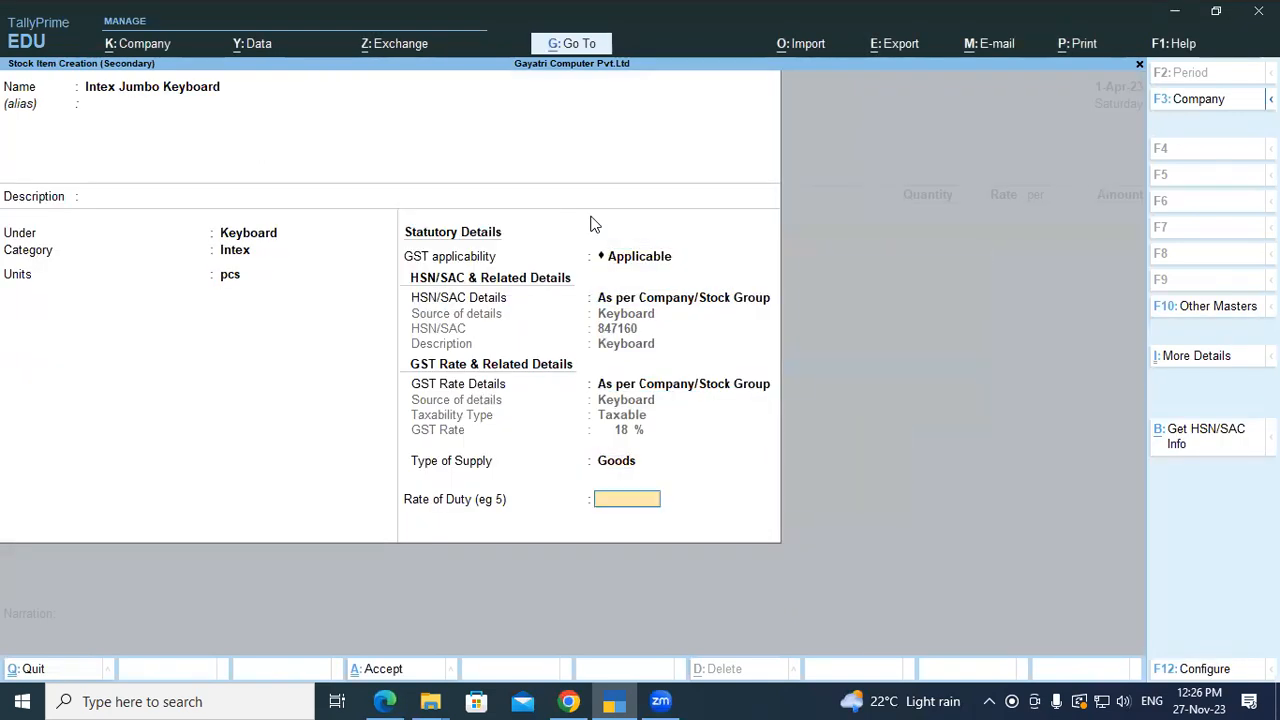
pyautogui.press('Return')
pyautogui.press('Return')
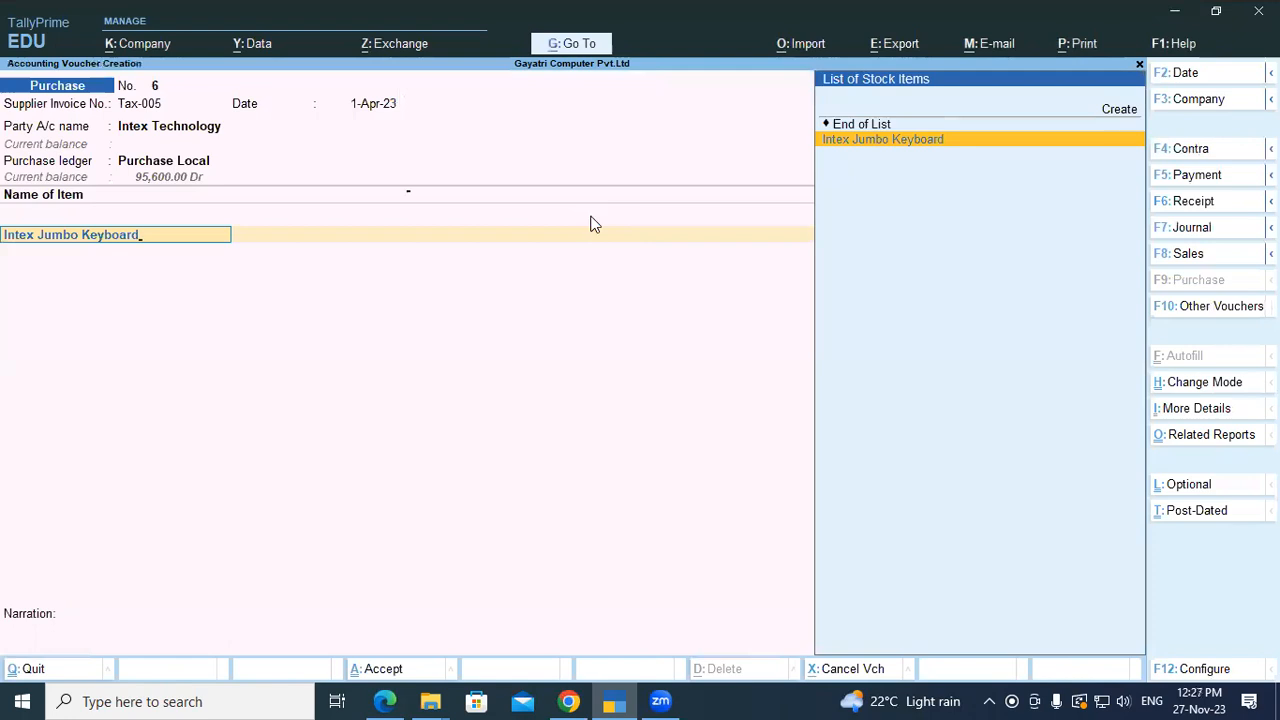
# Choose Intex Jumbo Keyboard as the voucher item and allocate 5 pcs to the Shop location
pyautogui.press('Return')
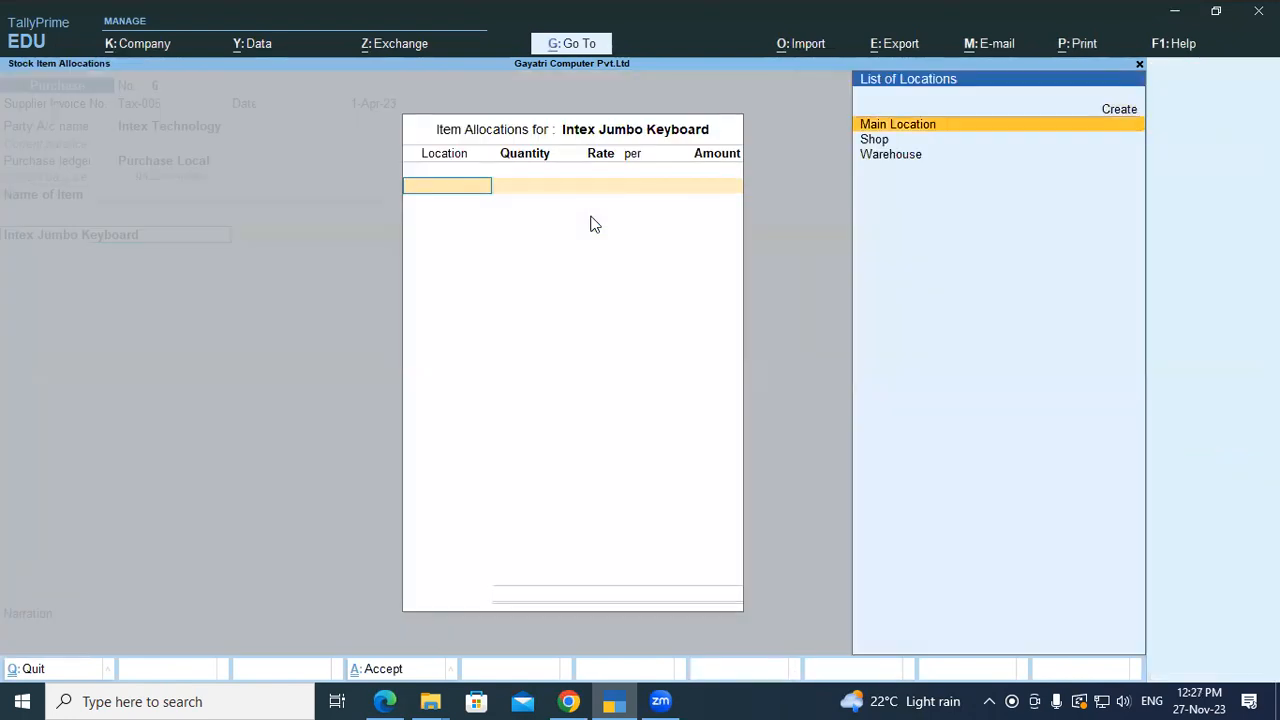
pyautogui.press('Down')
pyautogui.press('Return')
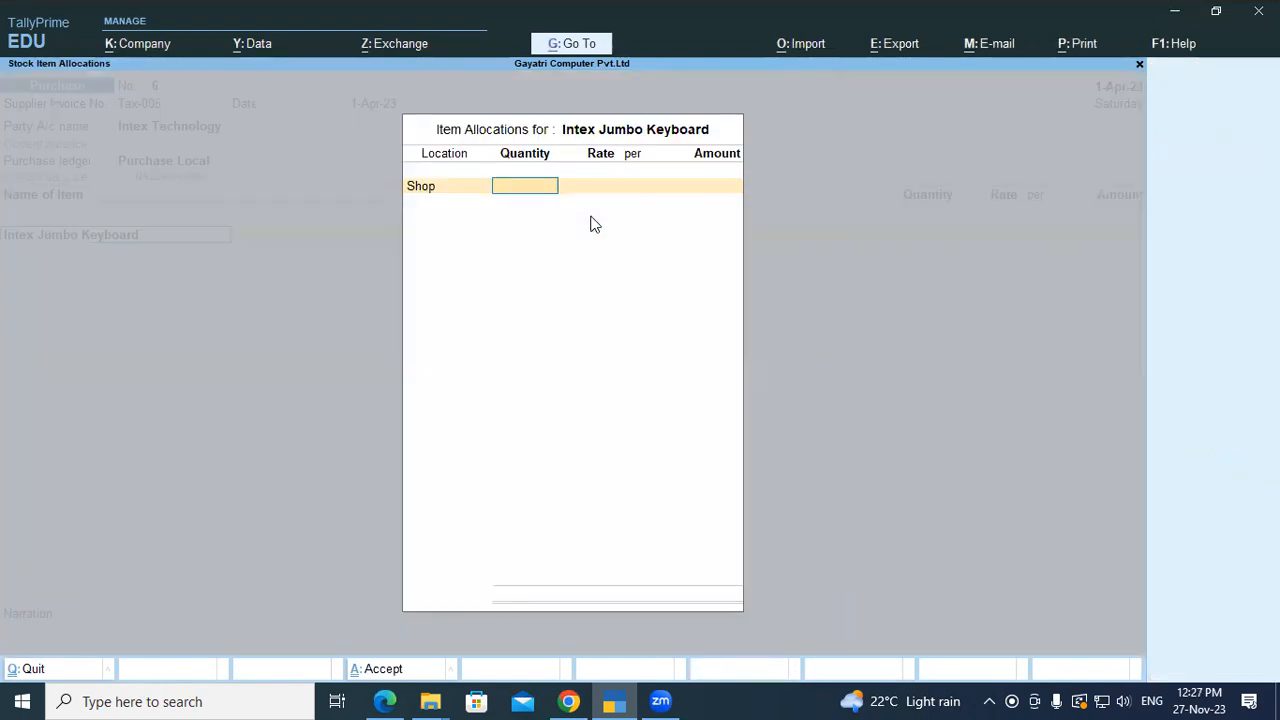
pyautogui.hotkey('alt', 'Tab')
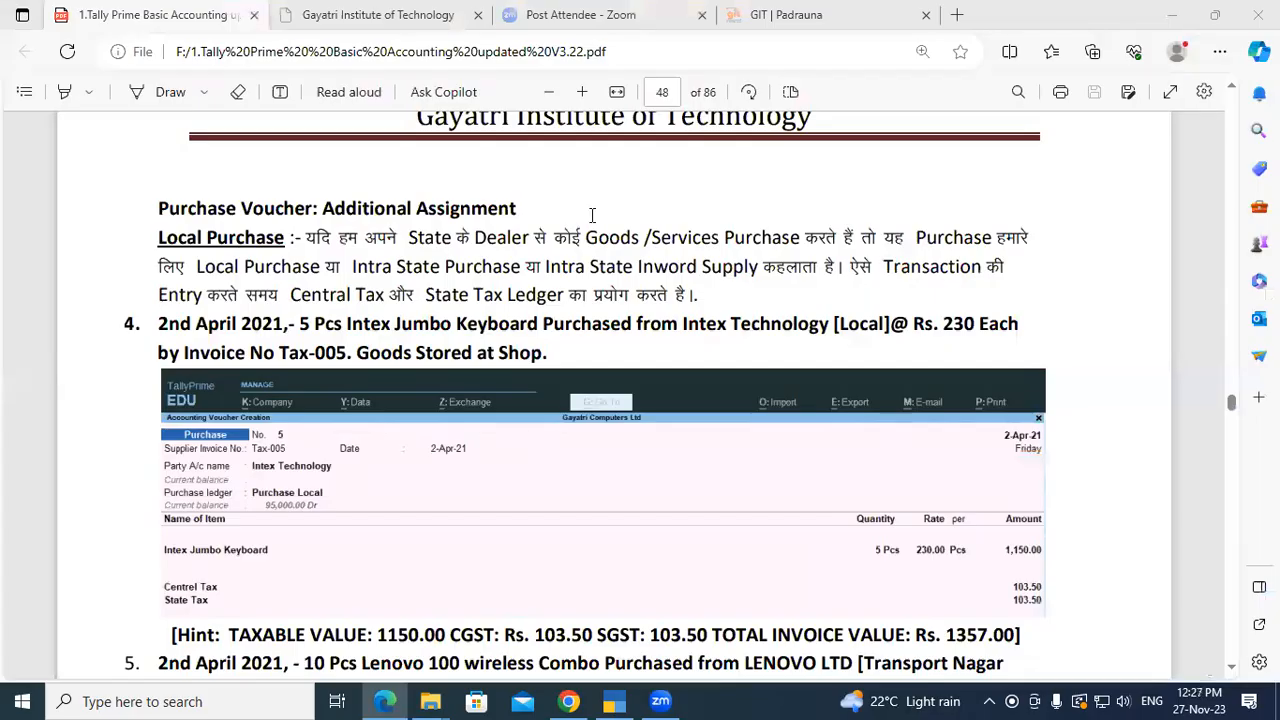
pyautogui.hotkey('alt', 'Tab')
pyautogui.write('5')
pyautogui.press('Return')
# Check the assignment's price, set the keyboard's rate to 230 per pcs, and complete the item allocation
pyautogui.hotkey('alt', 'Tab')
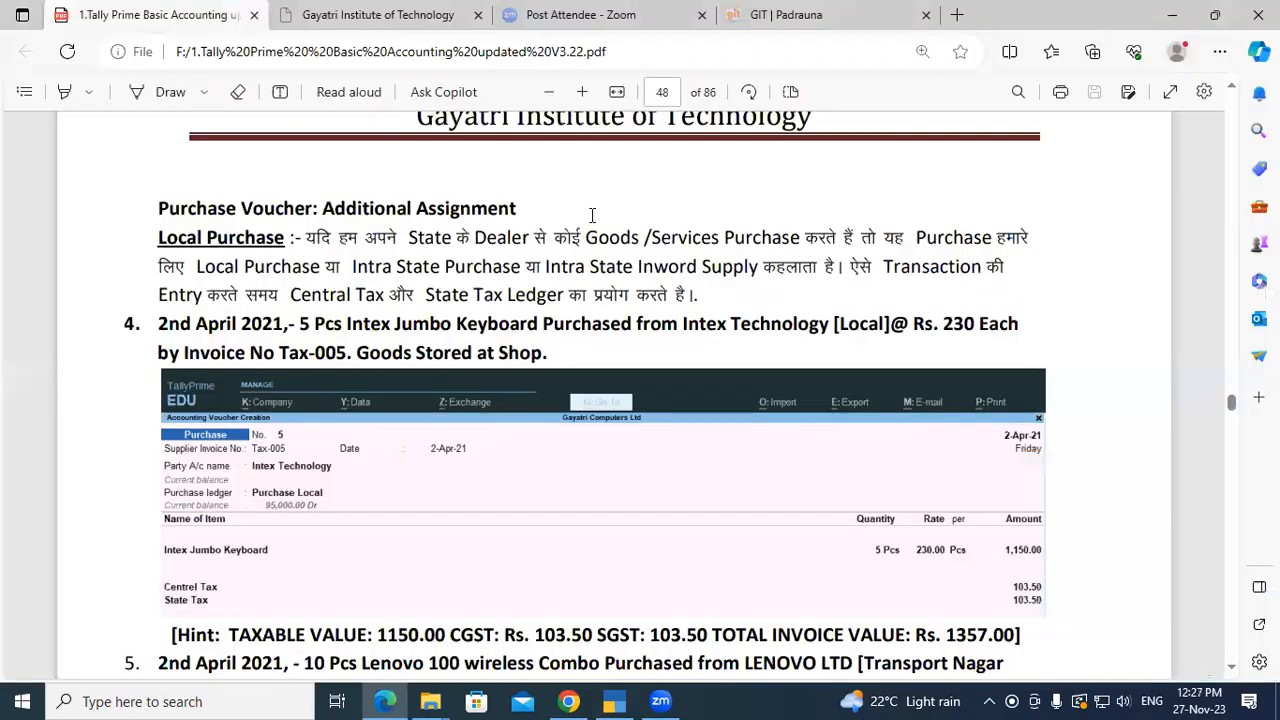
pyautogui.hotkey('alt', 'Tab')
pyautogui.write('230')
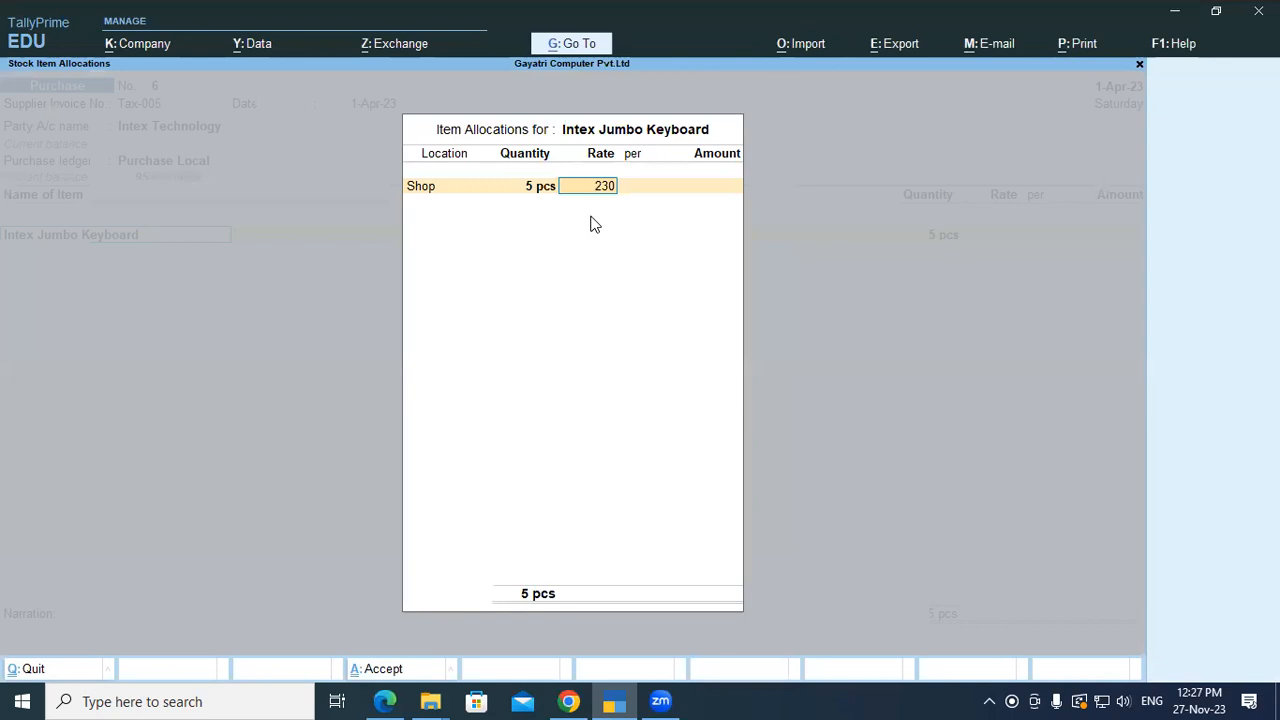
pyautogui.press('Return')
pyautogui.press('Return')
pyautogui.press('Return')
pyautogui.press('Return')
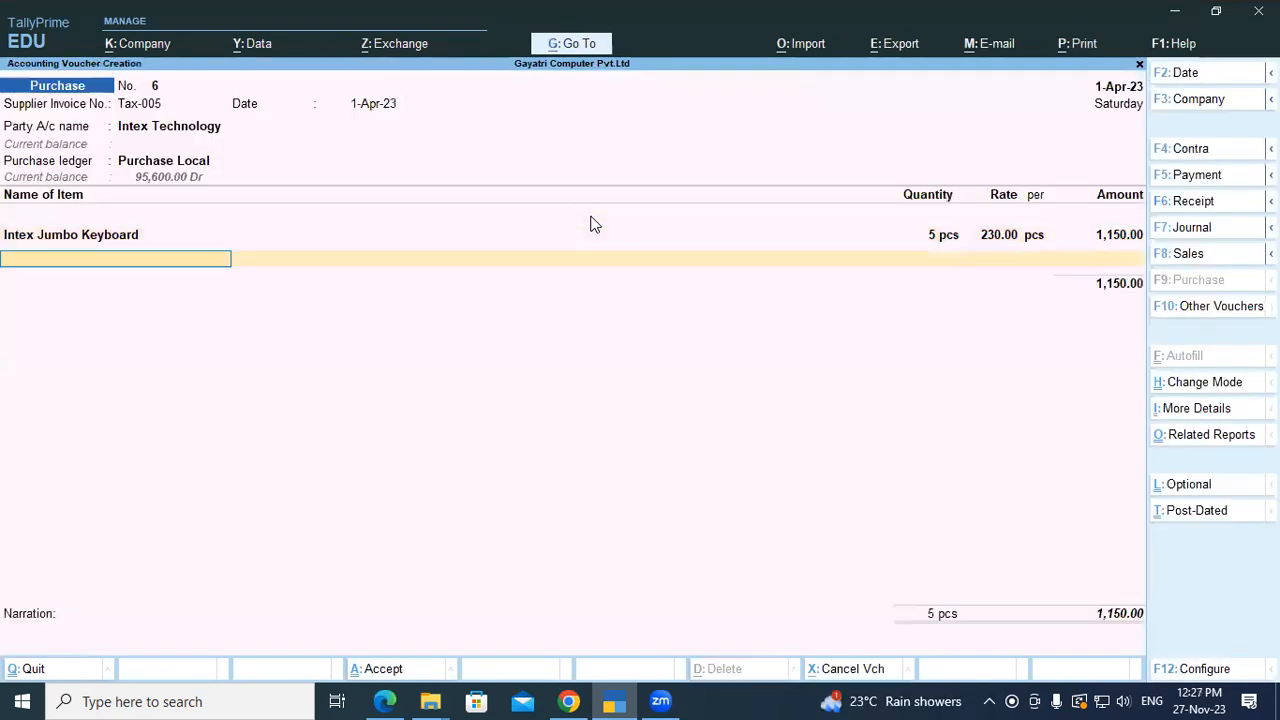
# Add the Central Tax and State Tax ledgers with their calculated amounts to the purchase voucher
pyautogui.write('Ce')
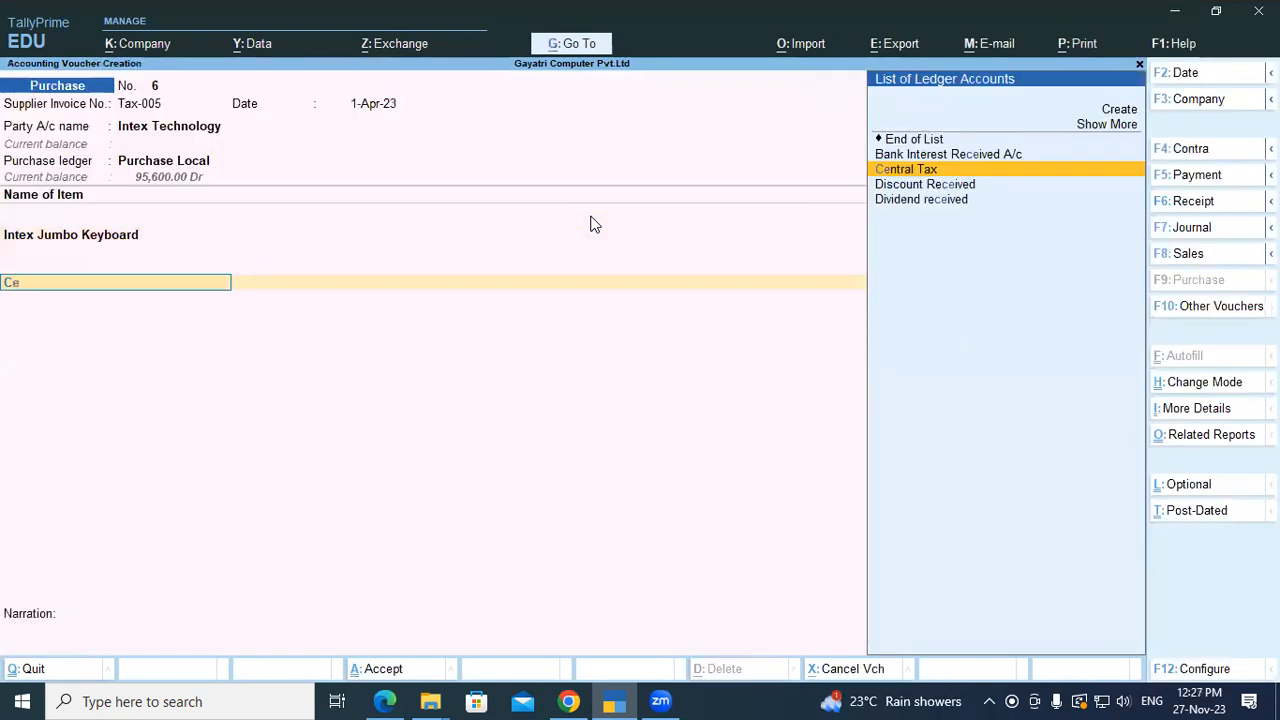
pyautogui.press('Return')
pyautogui.press('Return')
pyautogui.write('Sta')
pyautogui.press('Return')
pyautogui.press('Return')
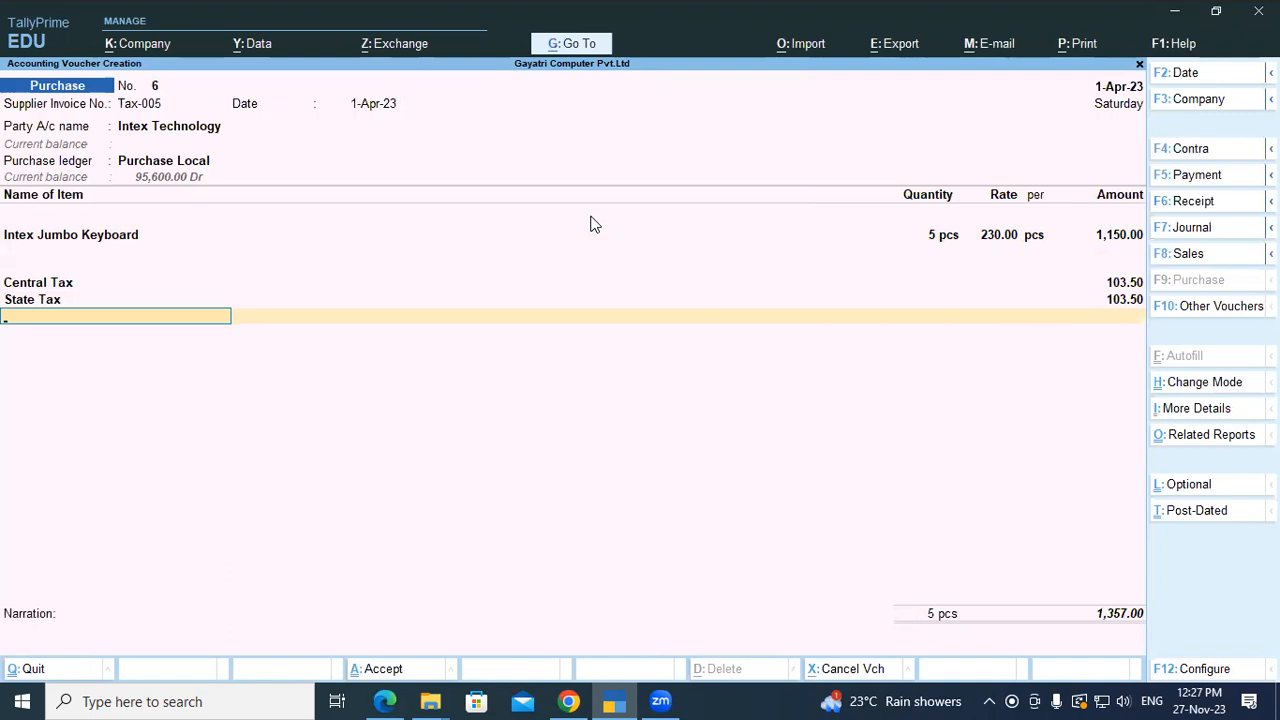
# Record the full bill amount as a New Ref for Intex Technology, leave the narration blank, and save the voucher
pyautogui.press('Return')
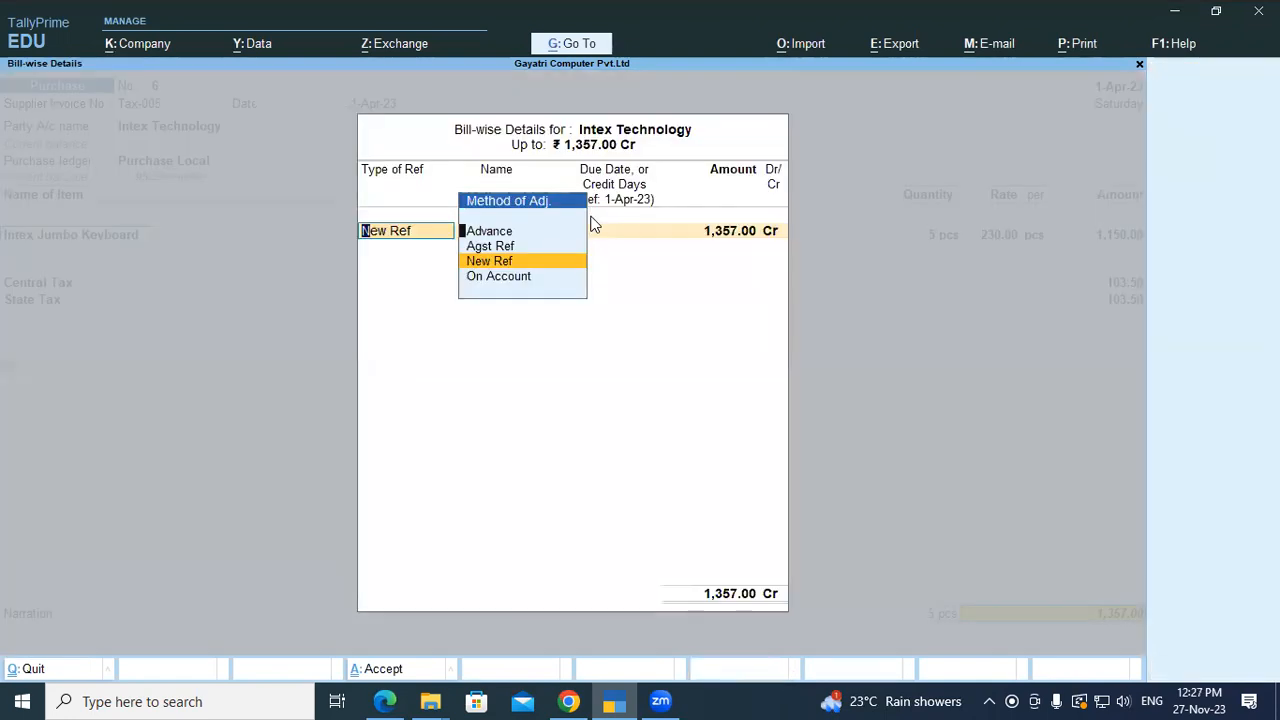
pyautogui.press('Return')
pyautogui.press('Return')
pyautogui.press('Return')
pyautogui.press('Return')
pyautogui.press('Return')
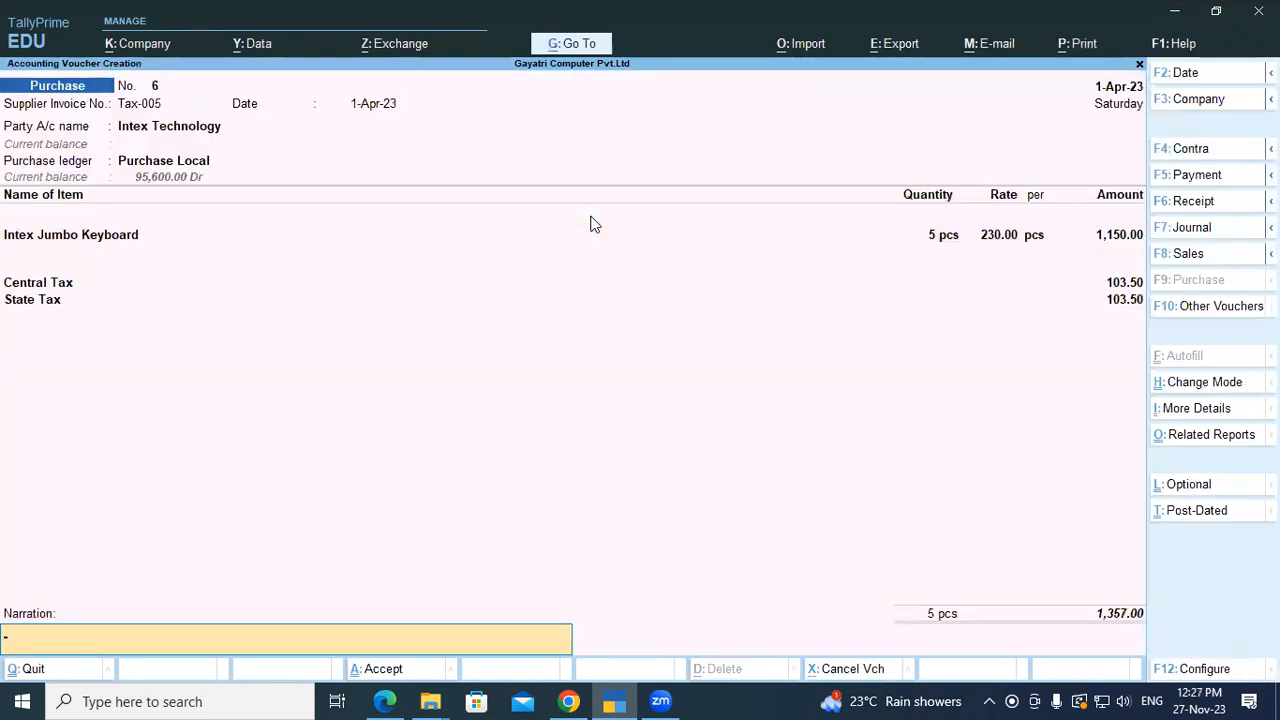
pyautogui.press('Return')
pyautogui.press('Return')
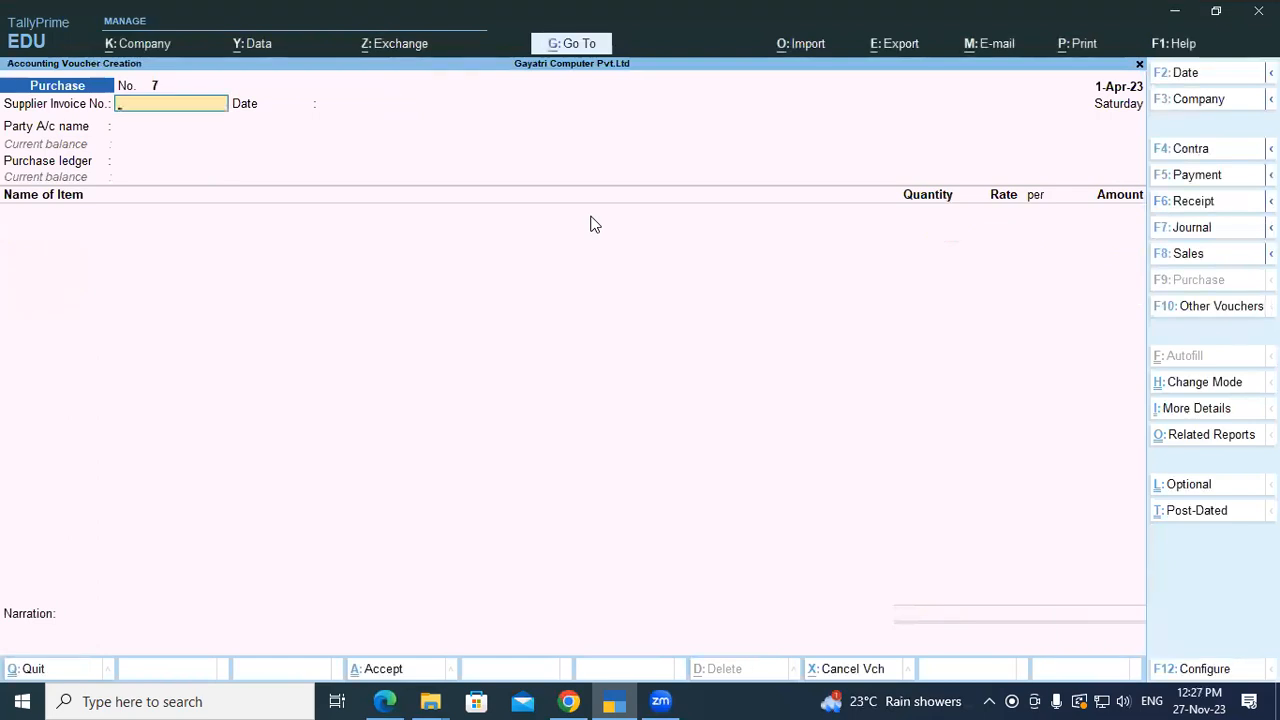
# Examine assignment 5 in the PDF for the item, quantity, supplier, rate, invoice number and split of storage locations
pyautogui.hotkey('alt', 'Tab')
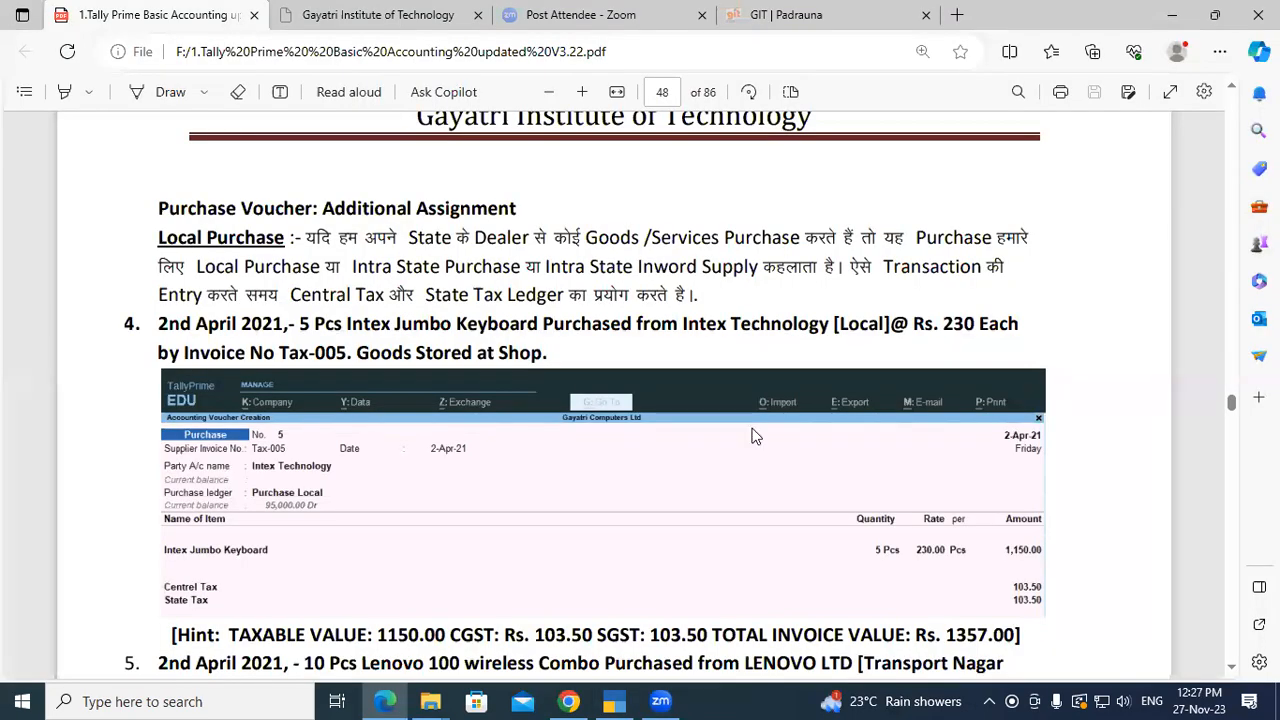
pyautogui.click(1231, 668)
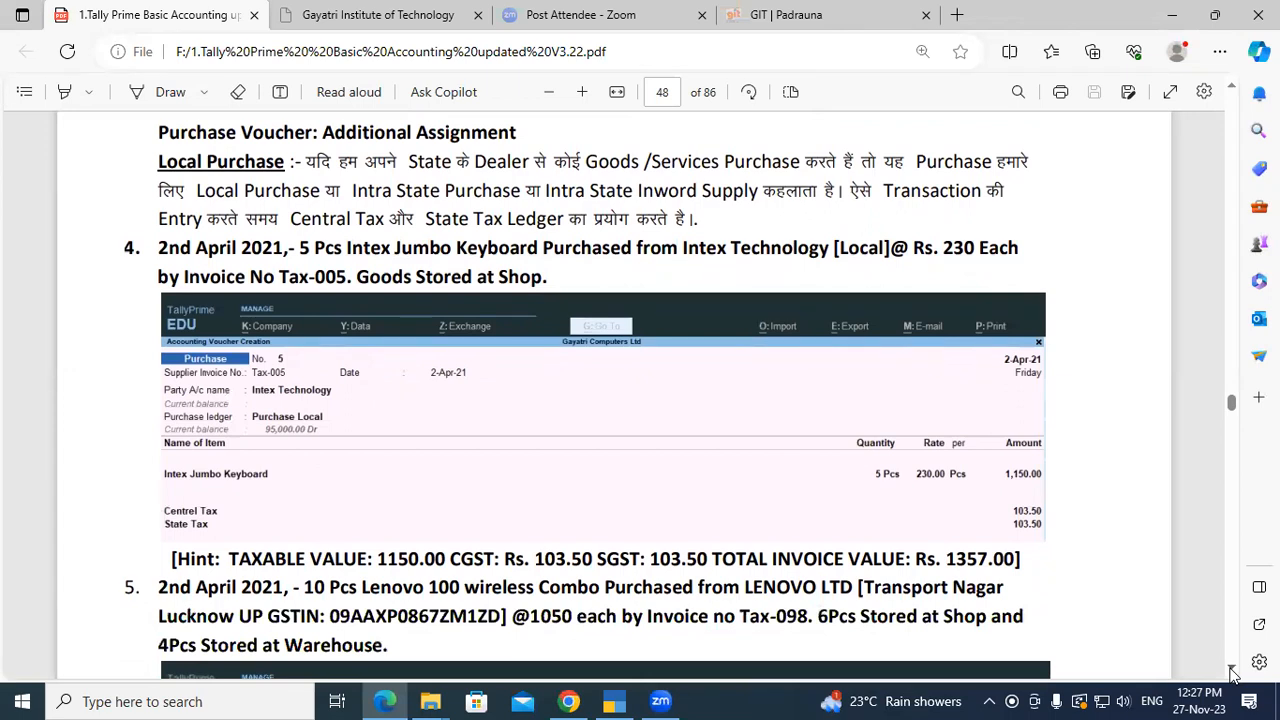
pyautogui.click(1231, 668)
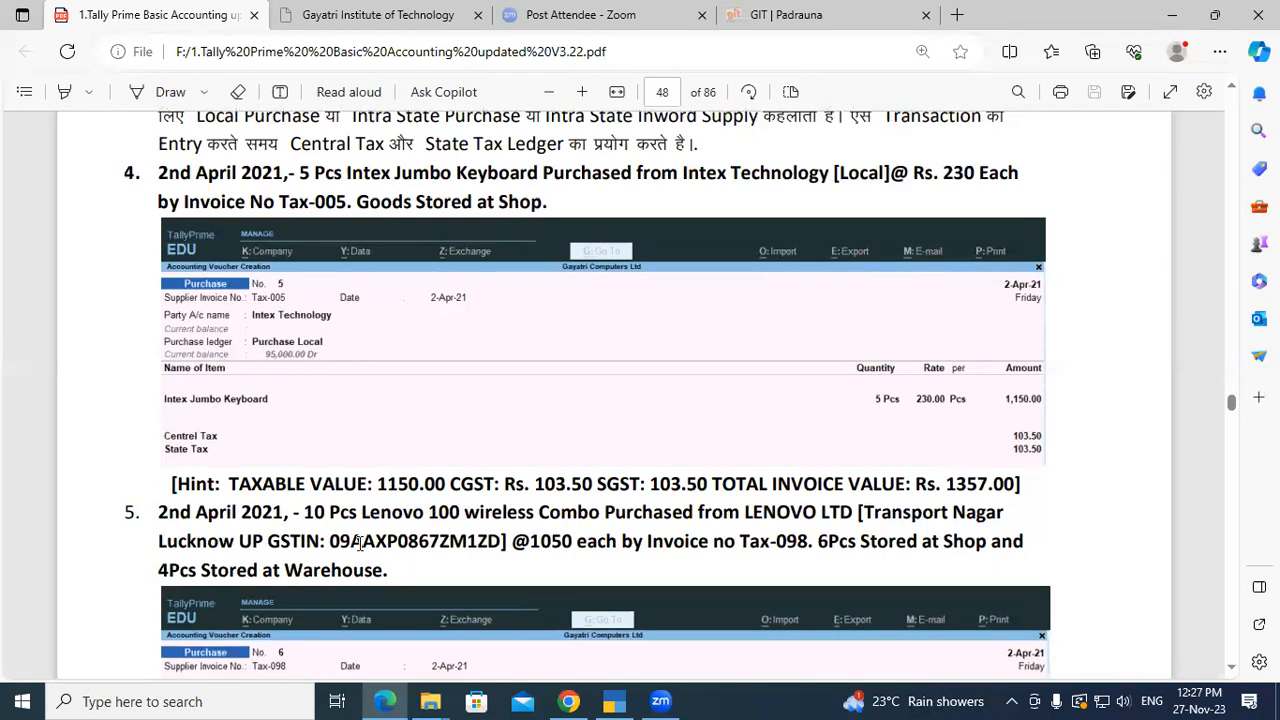
pyautogui.moveTo(530, 541); pyautogui.dragTo(570, 541)
pyautogui.click(570, 541)
pyautogui.moveTo(818, 540); pyautogui.dragTo(986, 541)
pyautogui.click(985, 541)
pyautogui.moveTo(157, 570); pyautogui.dragTo(409, 576)
pyautogui.click(408, 577)
pyautogui.moveTo(310, 510); pyautogui.dragTo(358, 512)
pyautogui.click(363, 512)
pyautogui.moveTo(818, 541); pyautogui.dragTo(993, 543)
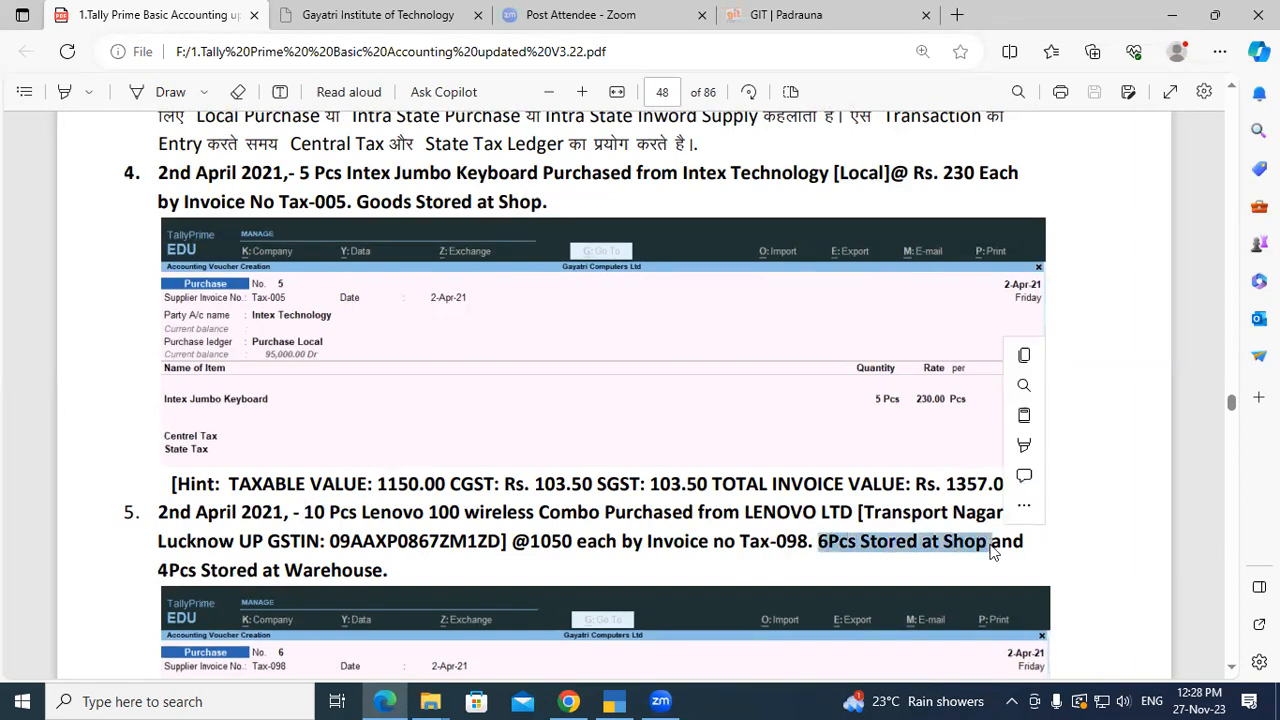
pyautogui.click(993, 543)
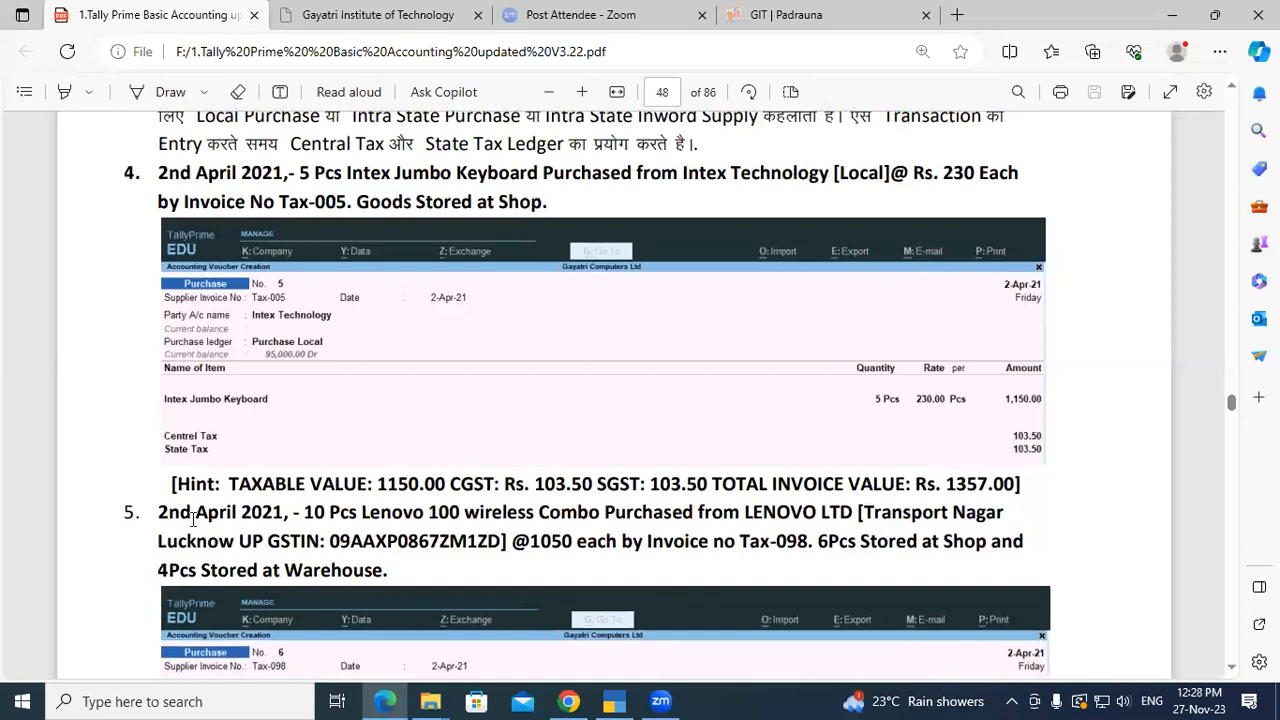
pyautogui.moveTo(155, 572); pyautogui.dragTo(403, 568)
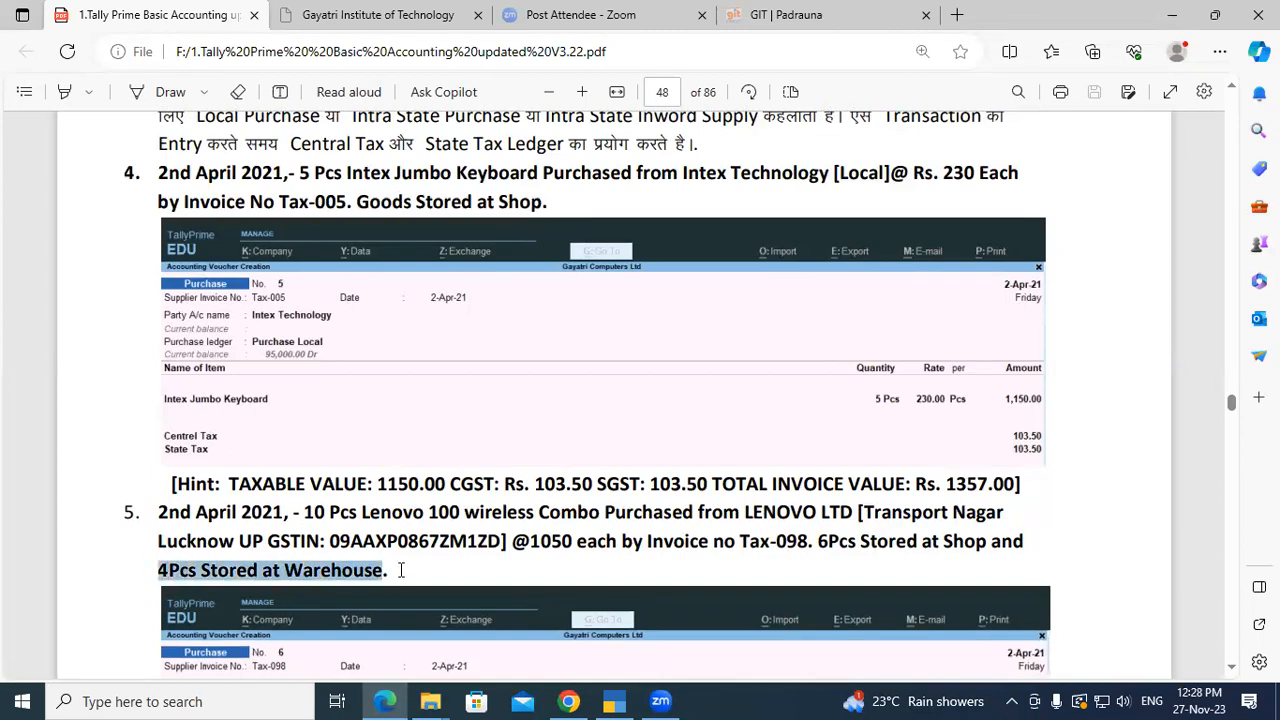
pyautogui.click(403, 568)
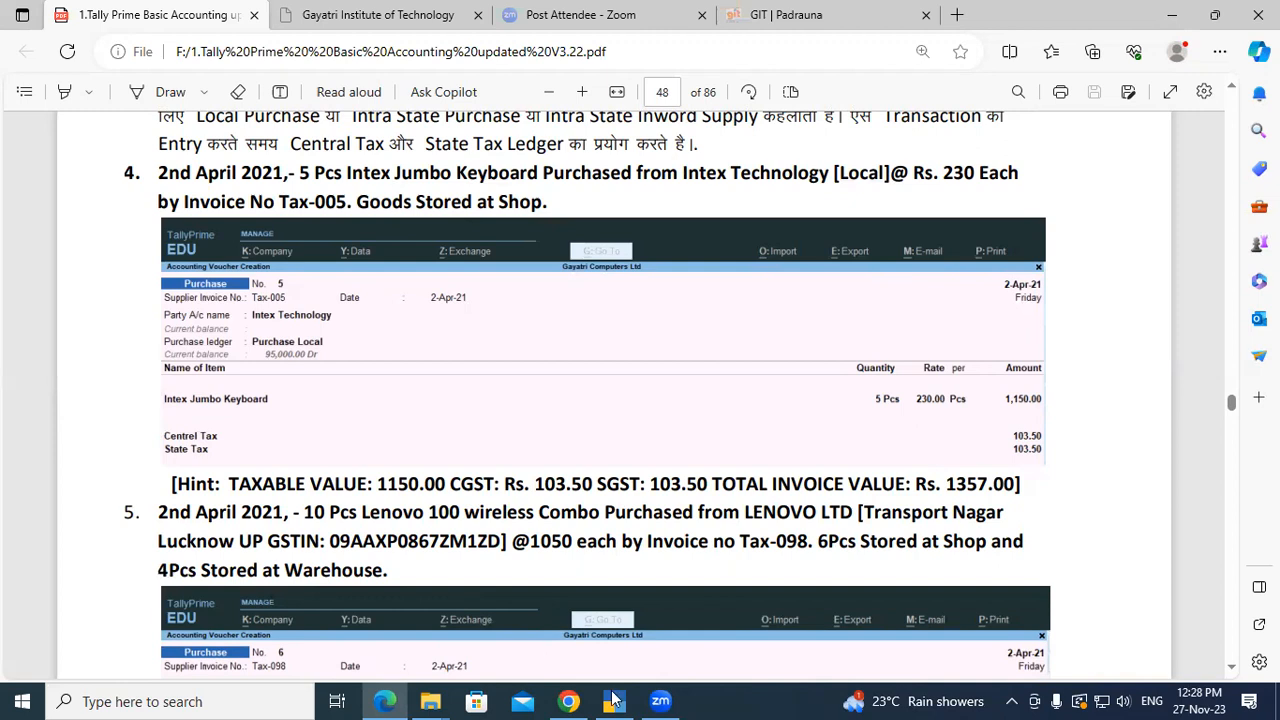
# Return to TallyPrime and enter supplier invoice number Tax-098 dated 1-Apr-23 on the new purchase voucher
pyautogui.hotkey('alt', 'Tab')
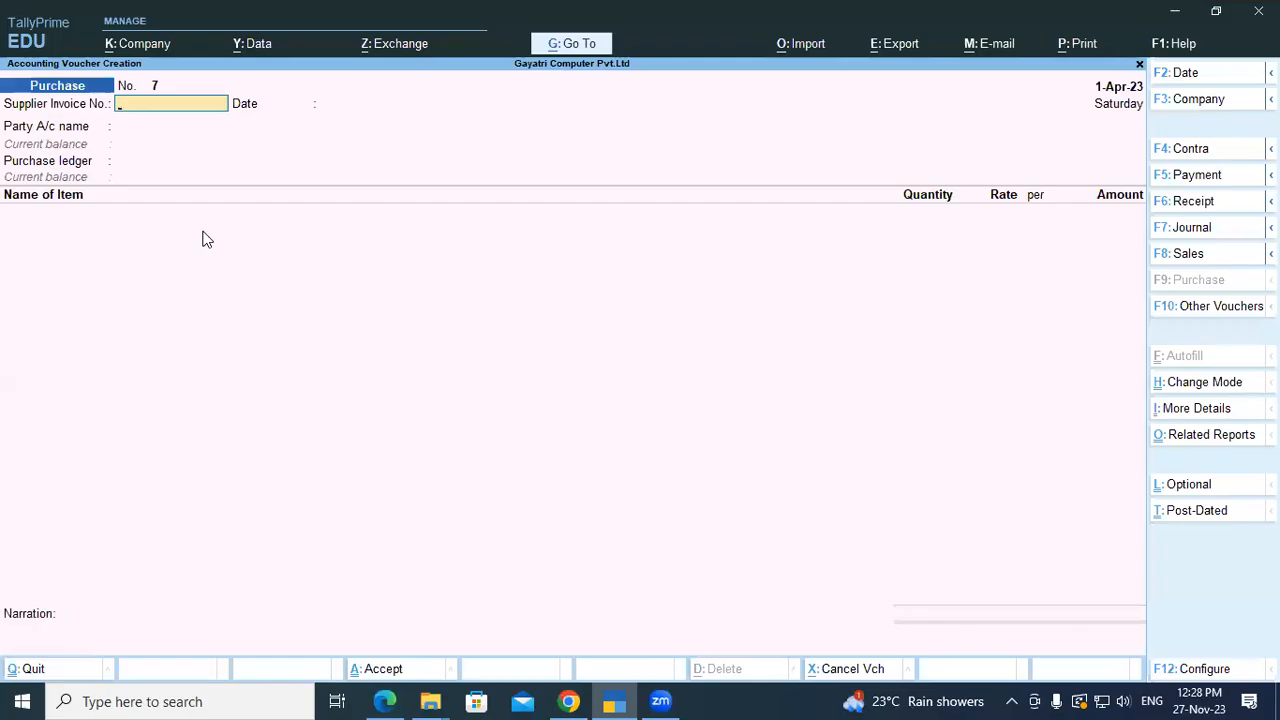
pyautogui.hotkey('alt', 'Tab')
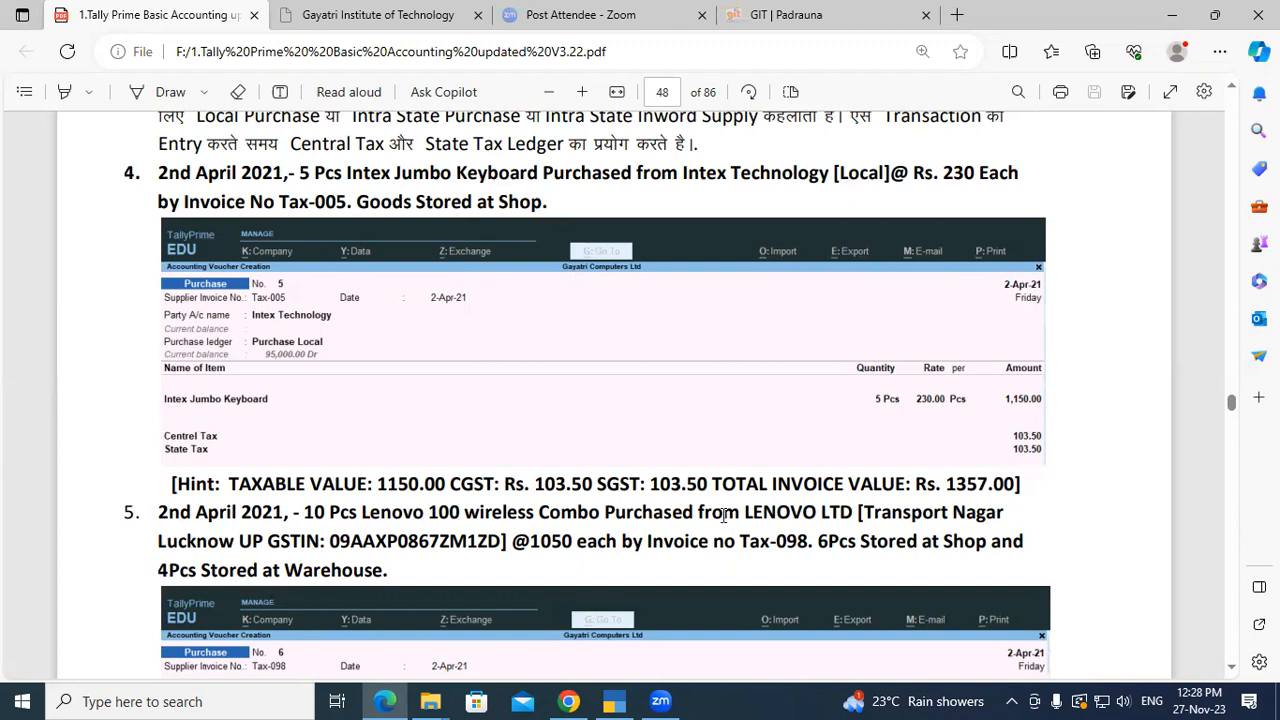
pyautogui.hotkey('alt', 'Tab')
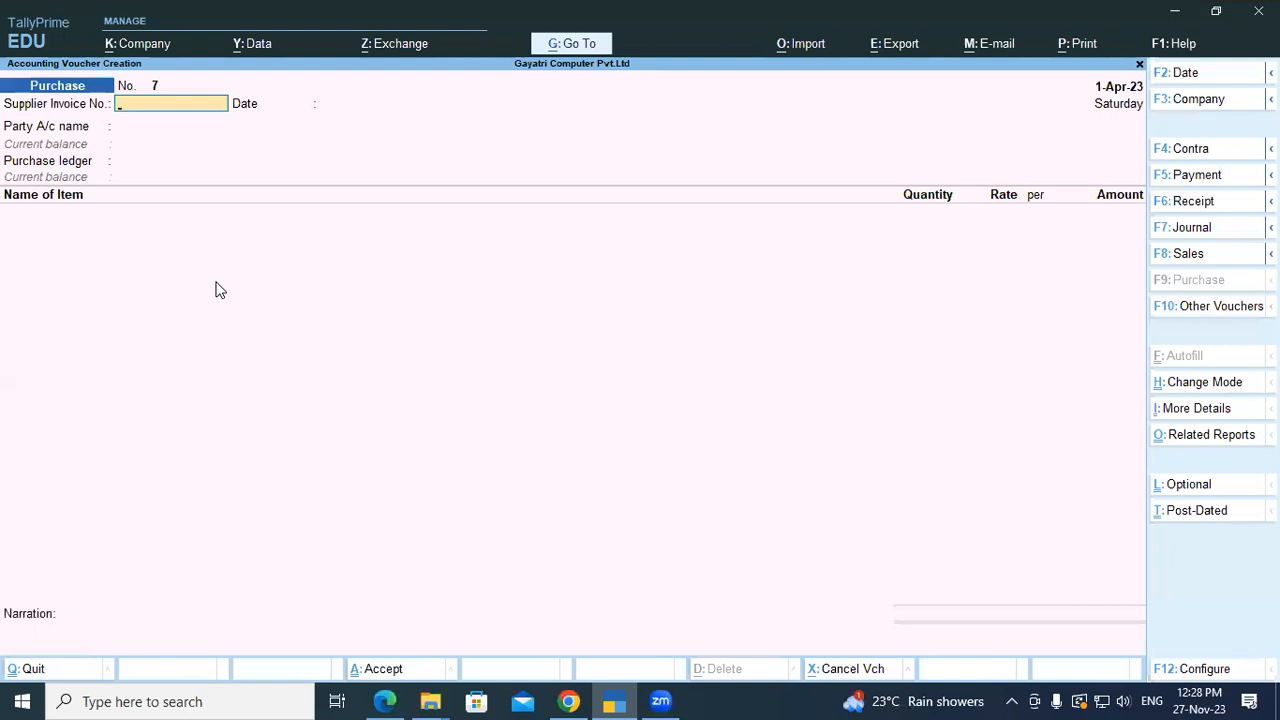
pyautogui.write('Tax-098')
pyautogui.press('Return')
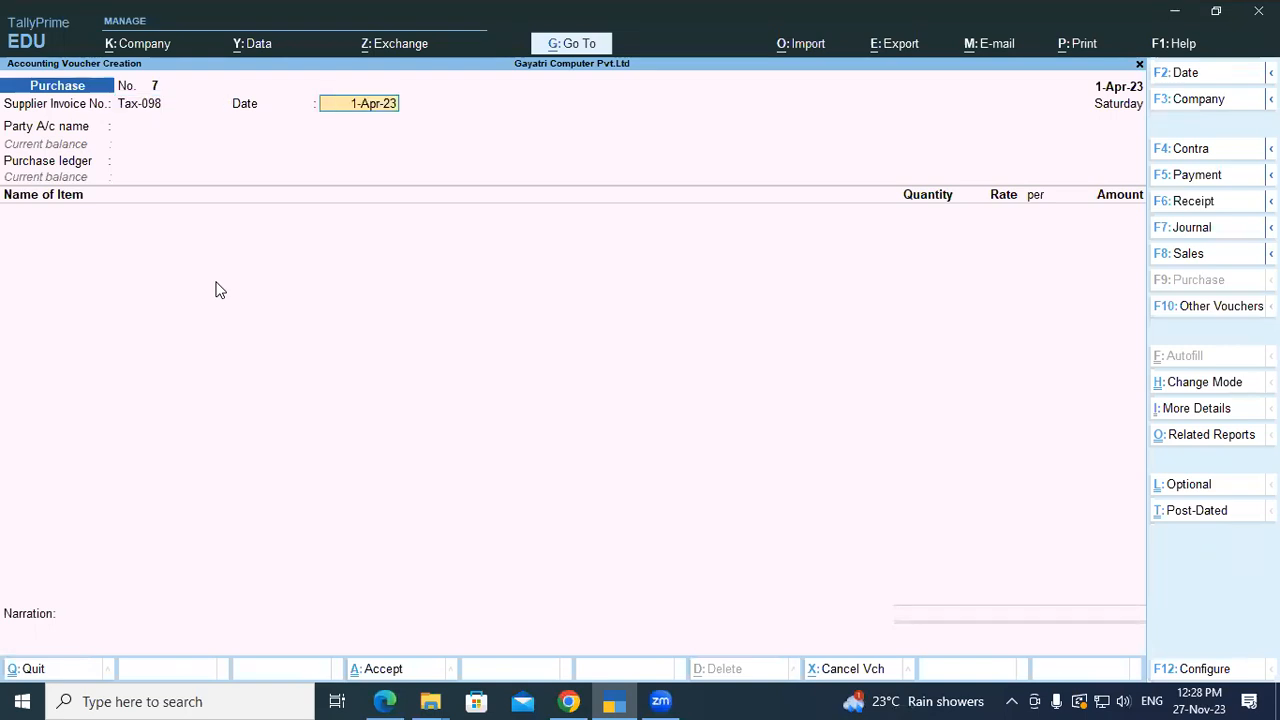
pyautogui.press('Return')
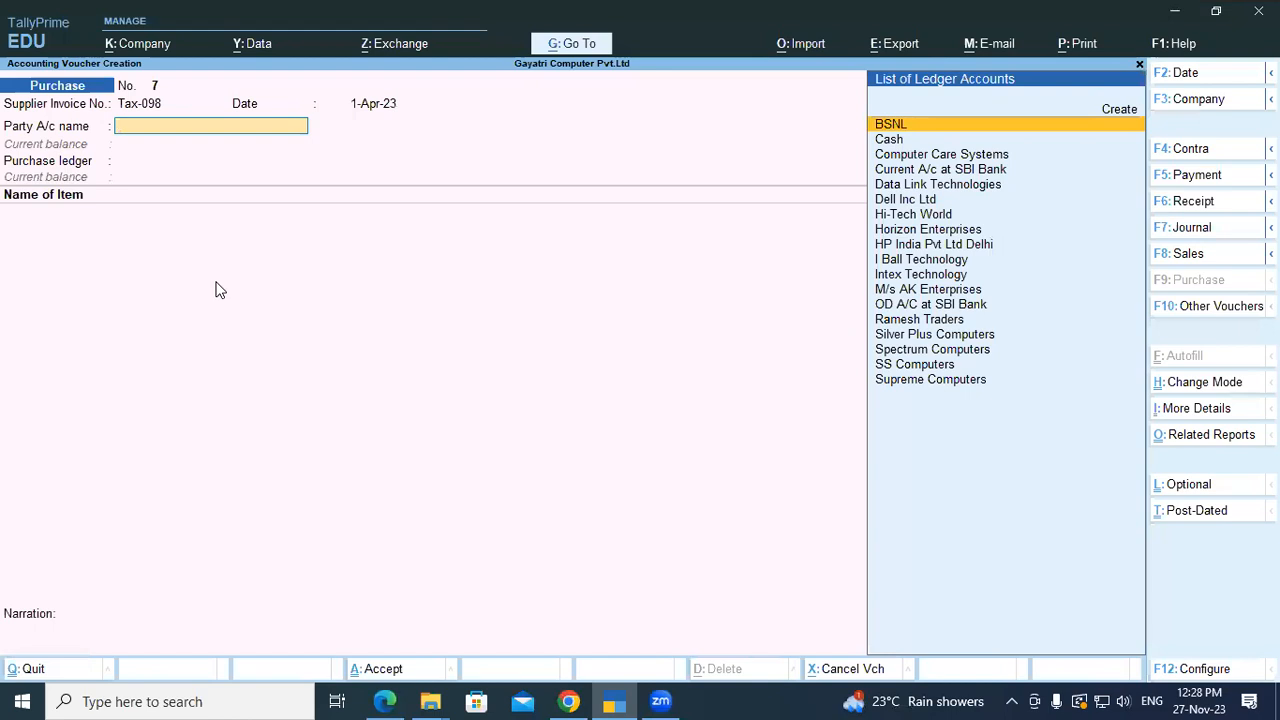
# Begin a new party ledger named Lenovo Ltd from the voucher's party account field
pyautogui.write('I')
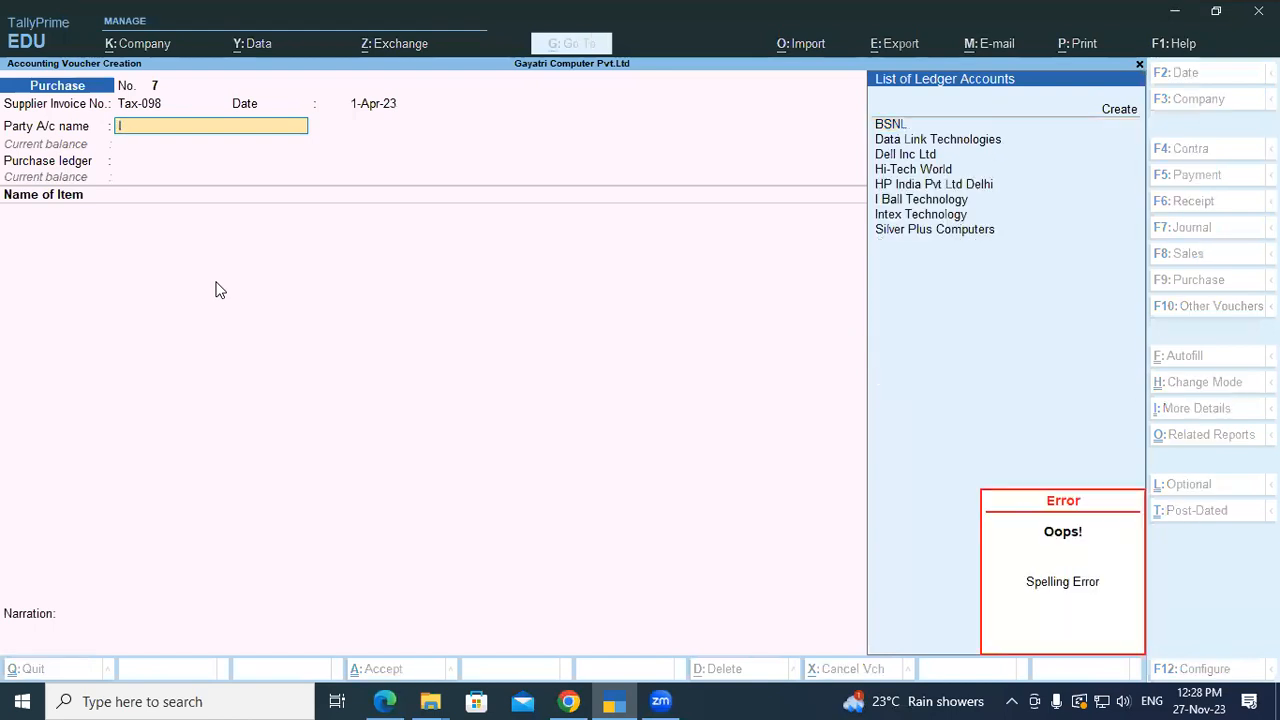
pyautogui.press('BackSpace')
pyautogui.hotkey('alt', 'c')
pyautogui.write('L')
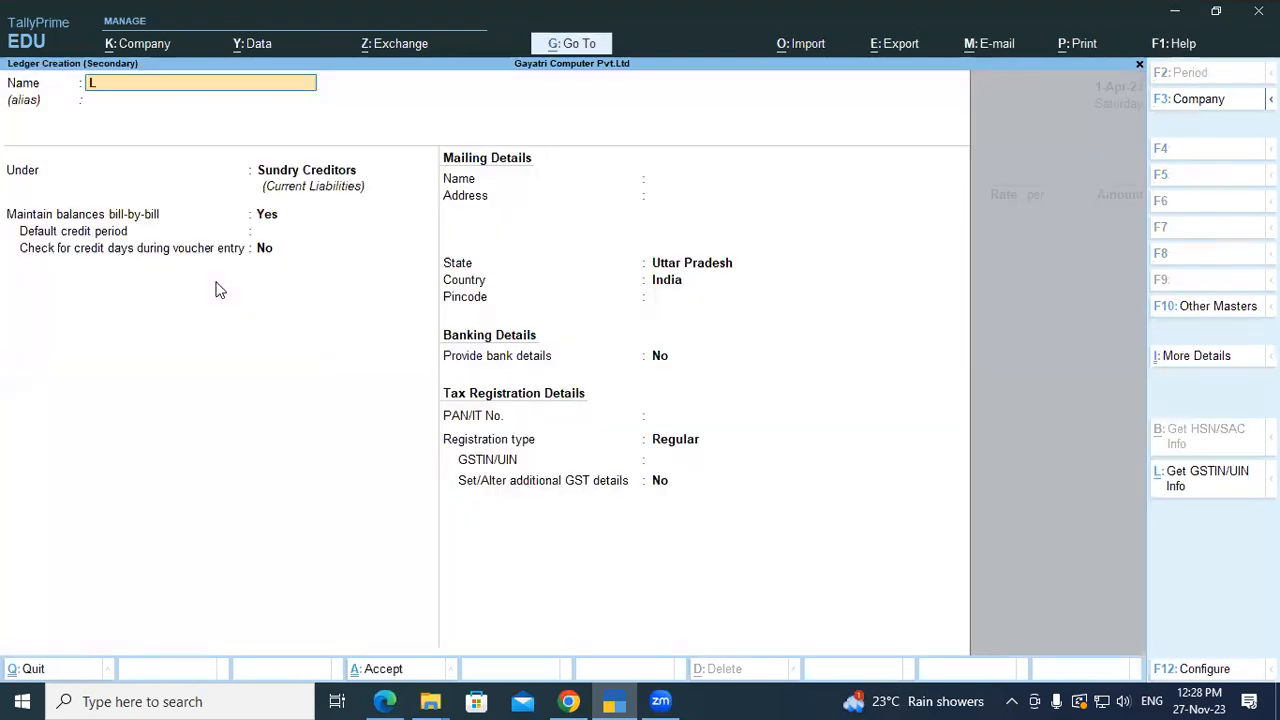
pyautogui.write('enovo Ltd')
pyautogui.press('Return')
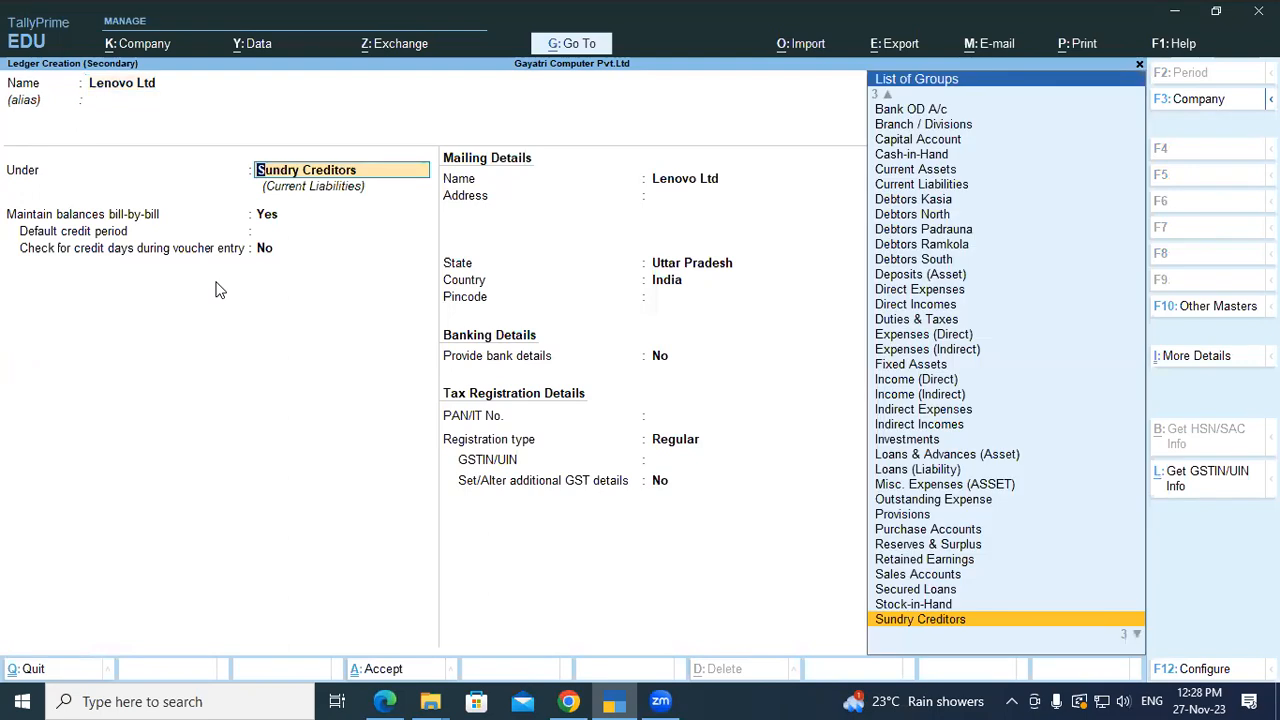
# Keep the ledger under Sundry Creditors with bill-by-bill balances, no default credit period and no credit-day check
pyautogui.press('Return')
pyautogui.press('Return')
pyautogui.press('Return')
pyautogui.press('Return')
pyautogui.press('Return')
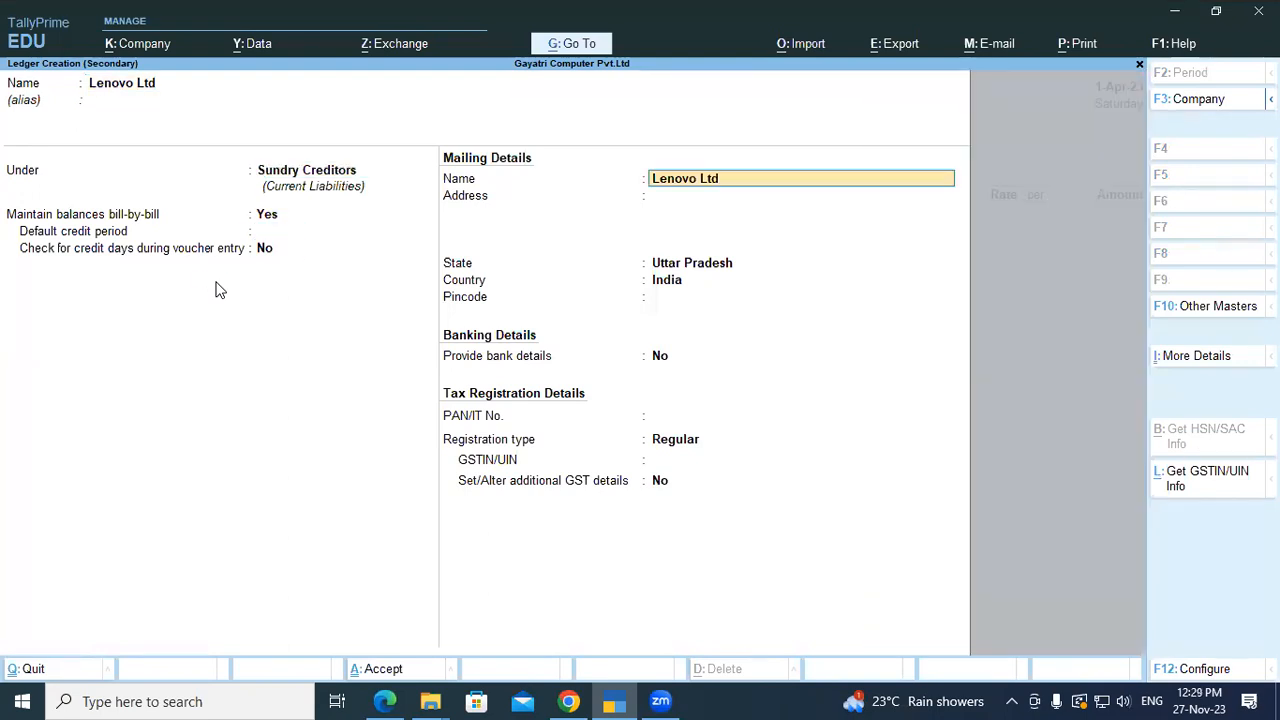
# Keep Lenovo Ltd as the mailing name, enter the supplier's address from the assignment, and accept Uttar Pradesh, India
pyautogui.hotkey('alt', 'Tab')
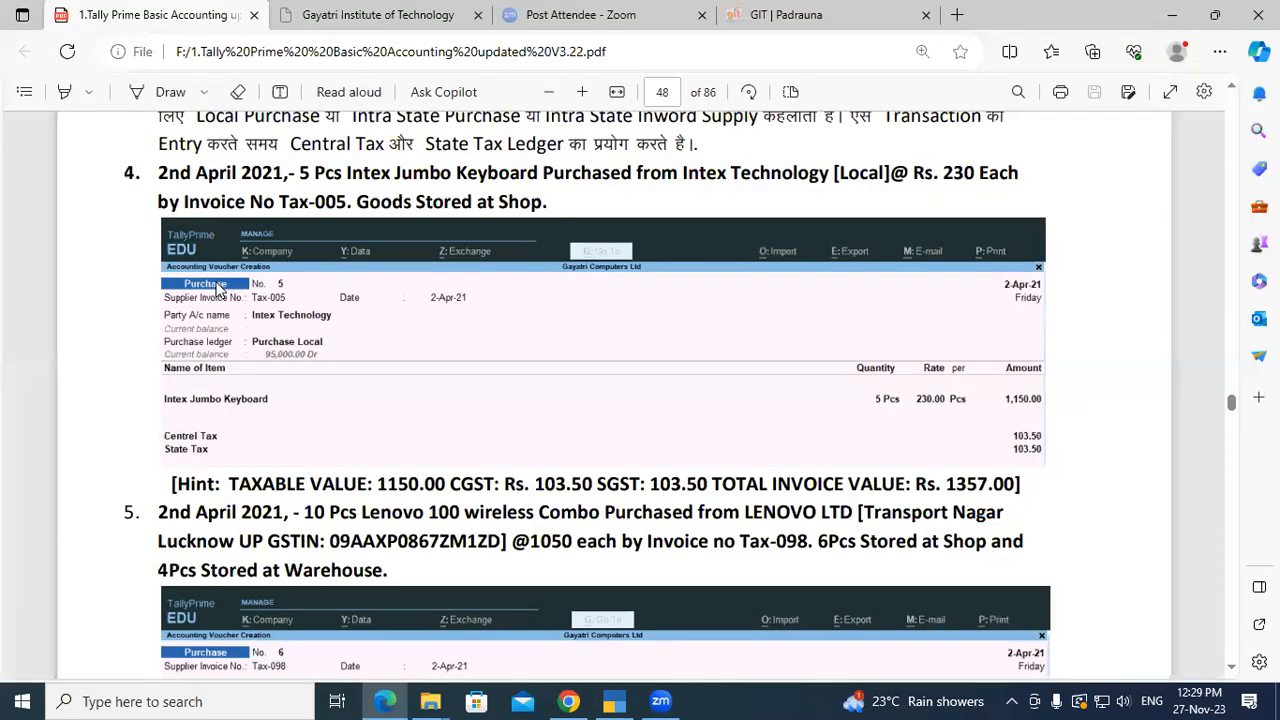
pyautogui.hotkey('alt', 'Tab')
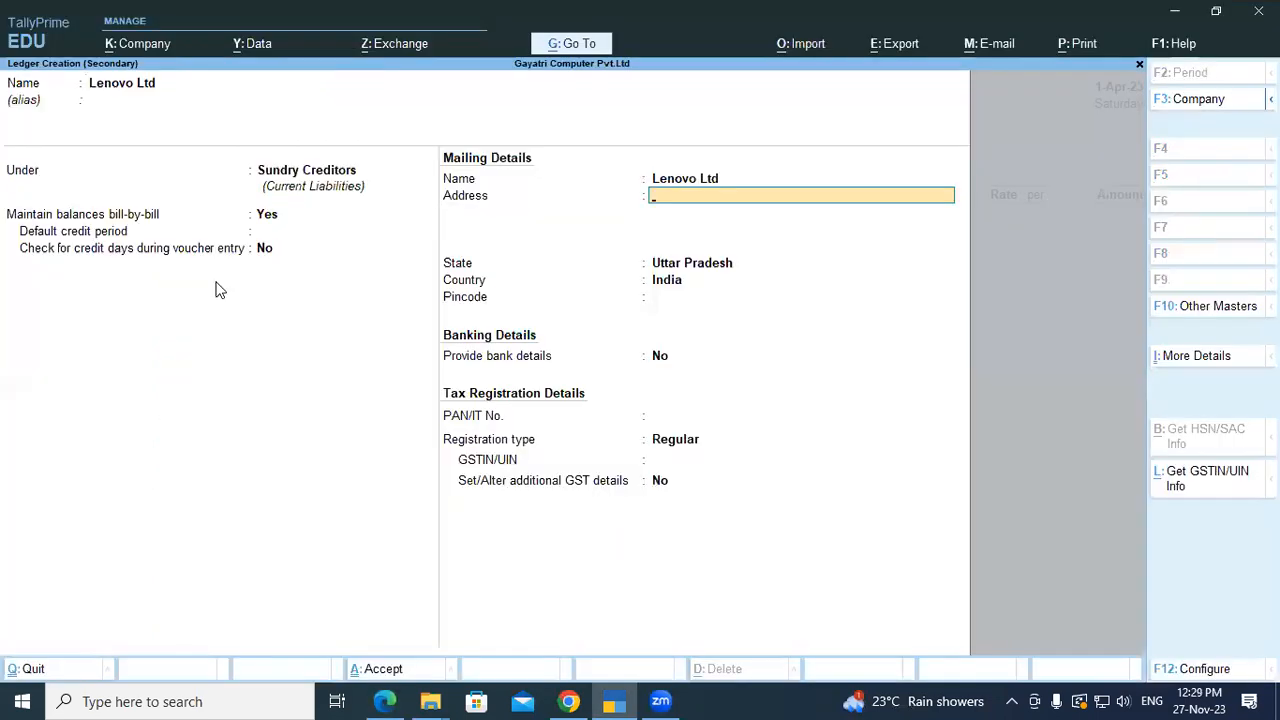
pyautogui.write('Transport Nagar')
pyautogui.press('Return')
pyautogui.write('Lucknow')
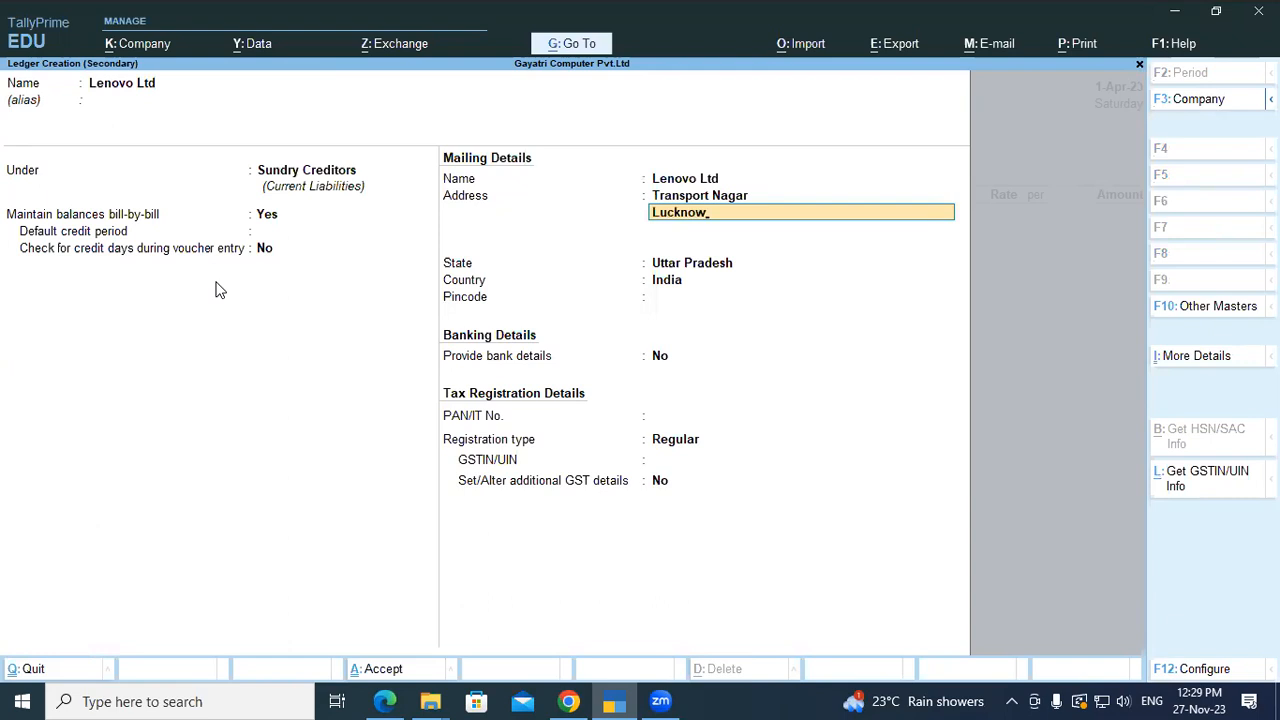
pyautogui.press('Return')
pyautogui.press('Return')
pyautogui.press('Return')
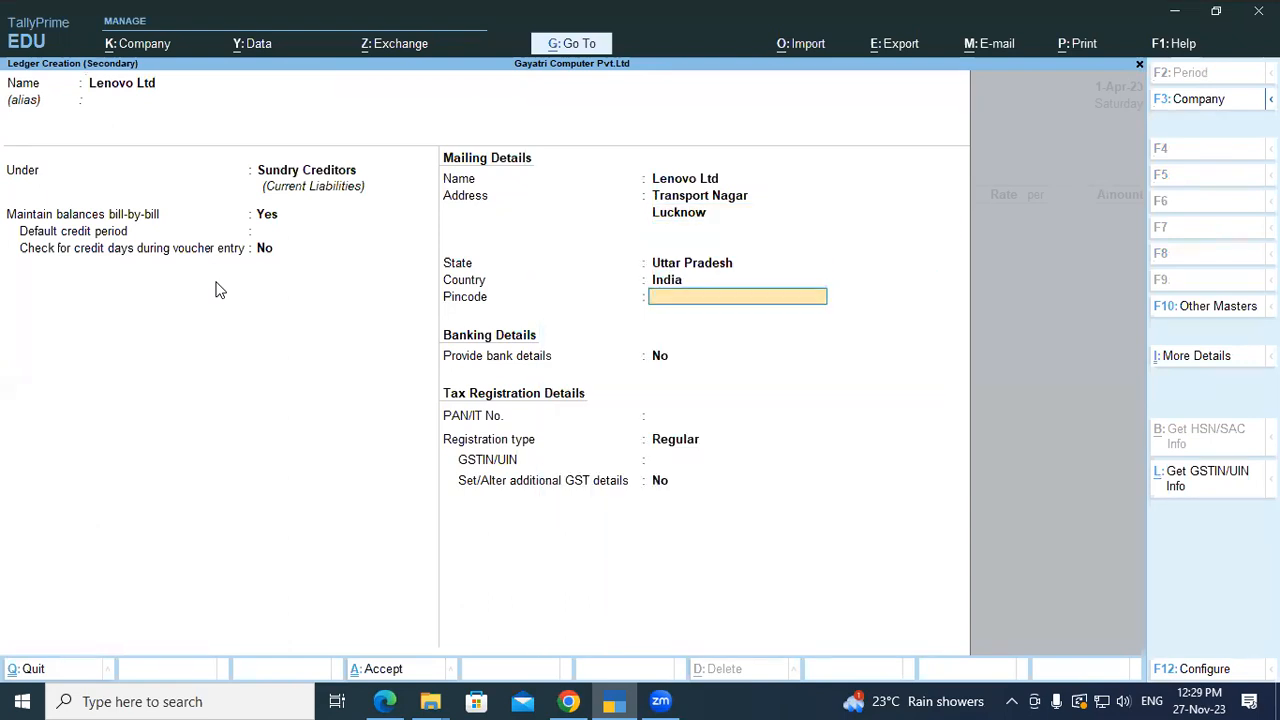
# Leave the Lenovo Ltd ledger's pincode and PAN blank, with no bank details and Regular as the registration type
pyautogui.press('Return')
pyautogui.press('Return')
pyautogui.press('Return')
pyautogui.press('Return')
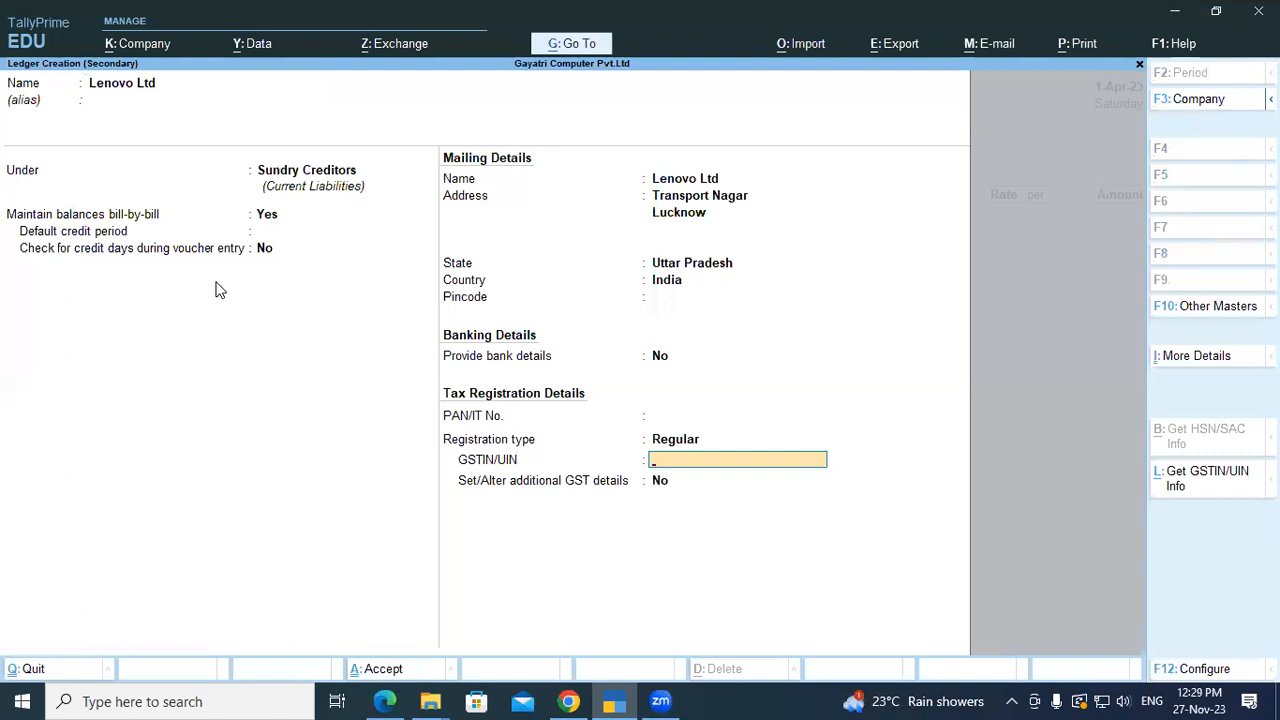
# Copy the supplier's GSTIN from the assignment PDF into the Lenovo Ltd ledger and save it without additional GST details
pyautogui.hotkey('alt', 'Tab')
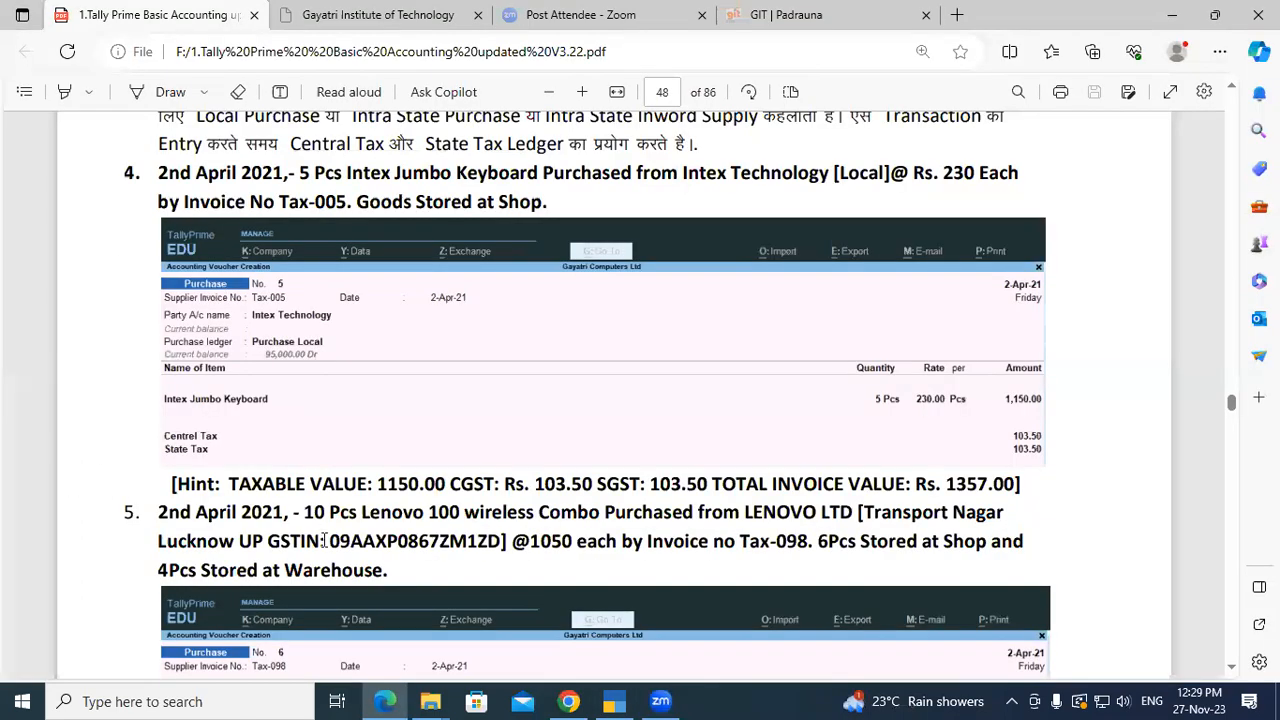
pyautogui.moveTo(327, 541); pyautogui.dragTo(500, 541)
pyautogui.hotkey('ctrl', 'c')
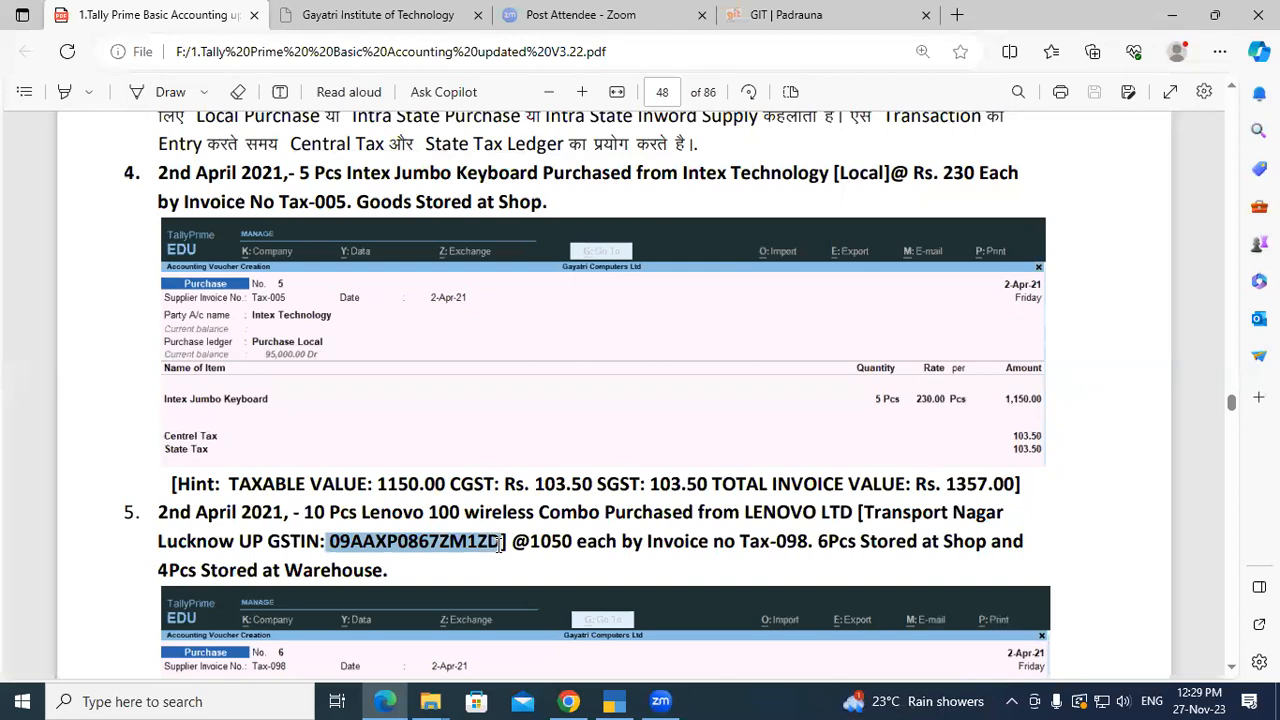
pyautogui.hotkey('alt', 'Tab')
pyautogui.hotkey('ctrl', 'v')
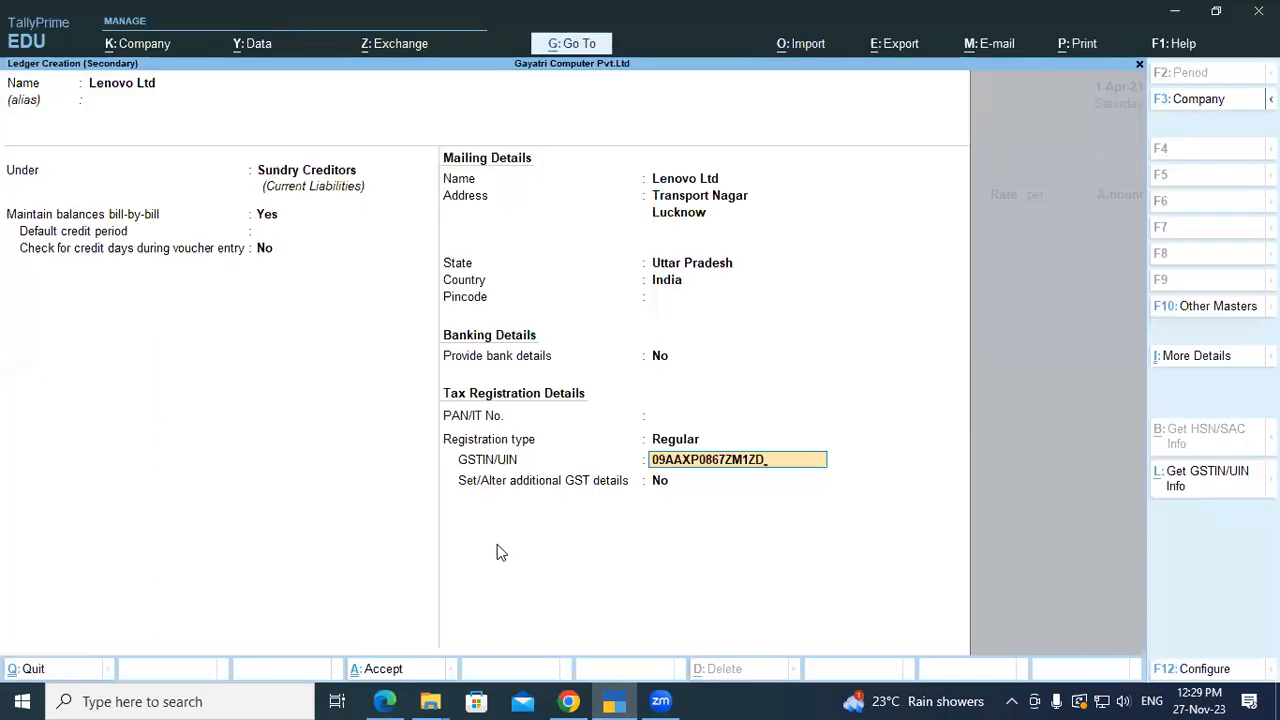
pyautogui.press('Return')
pyautogui.press('Return')
pyautogui.press('Return')
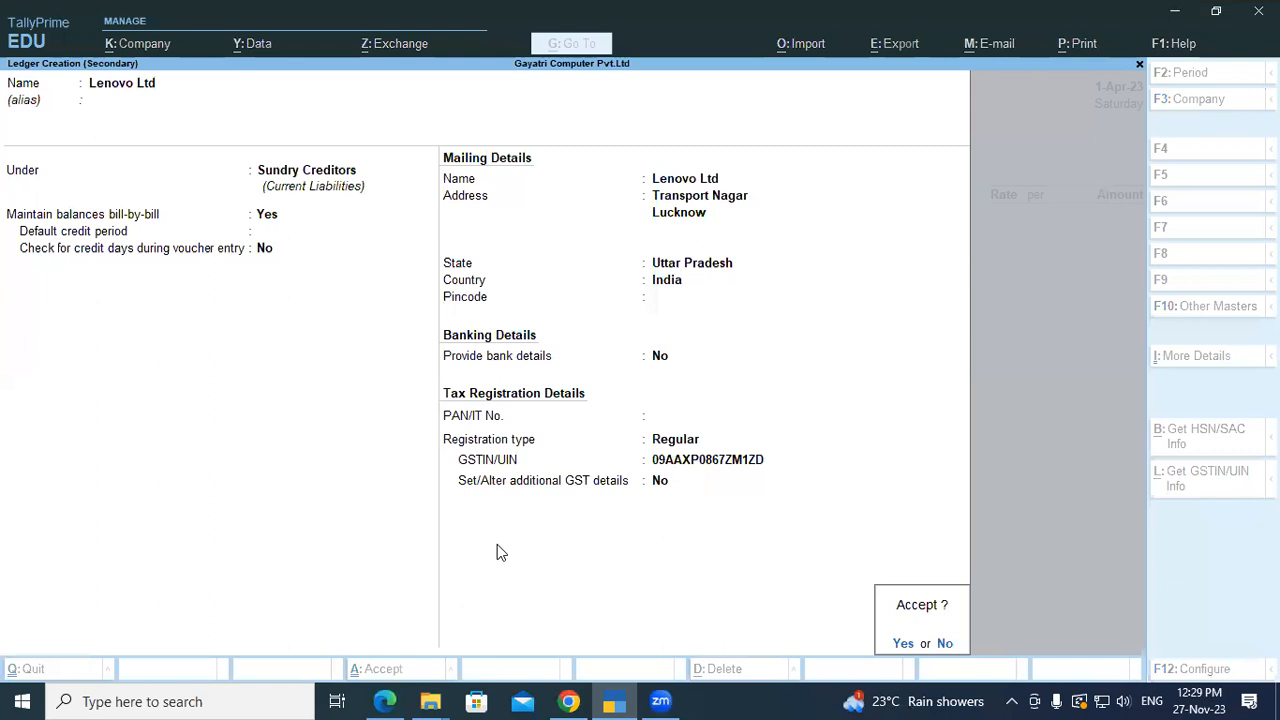
pyautogui.press('Return')
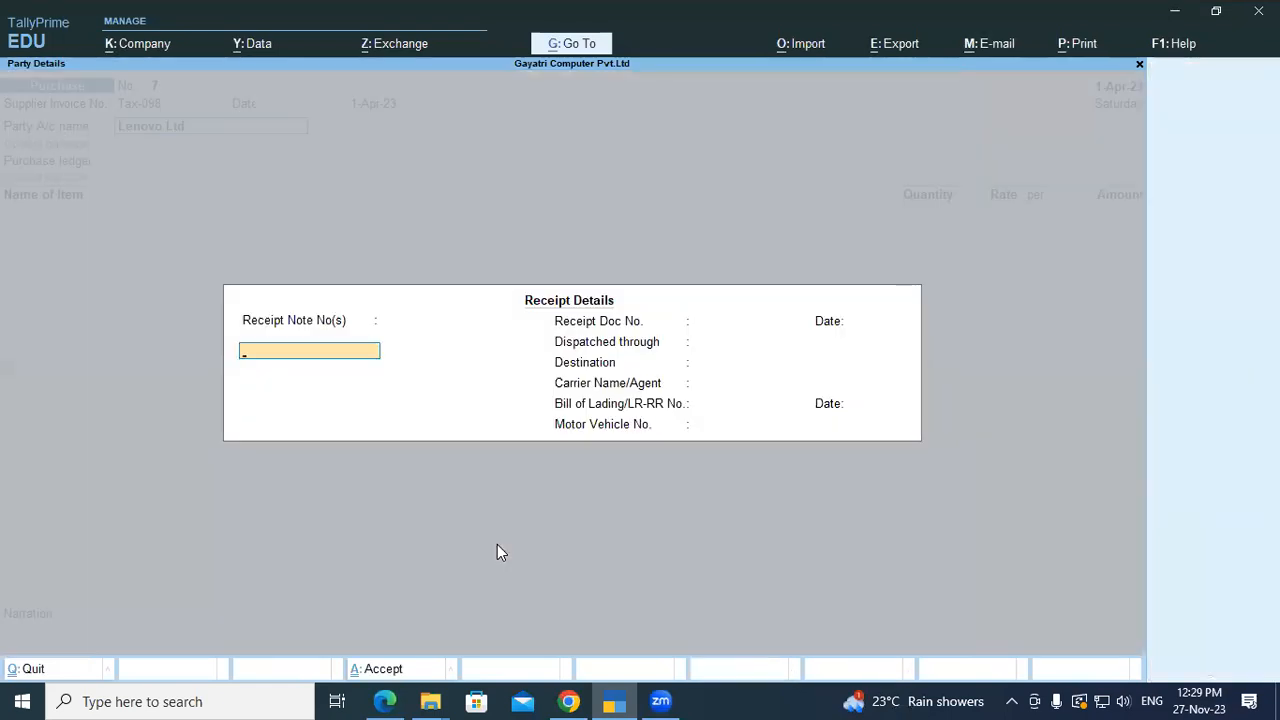
# Leave all receipt details blank and accept the party details for Lenovo Ltd
pyautogui.press('Return')
pyautogui.press('Return')
pyautogui.press('Return')
pyautogui.press('Return')
pyautogui.press('Return')
pyautogui.press('Return')
pyautogui.press('Return')
pyautogui.press('Return')
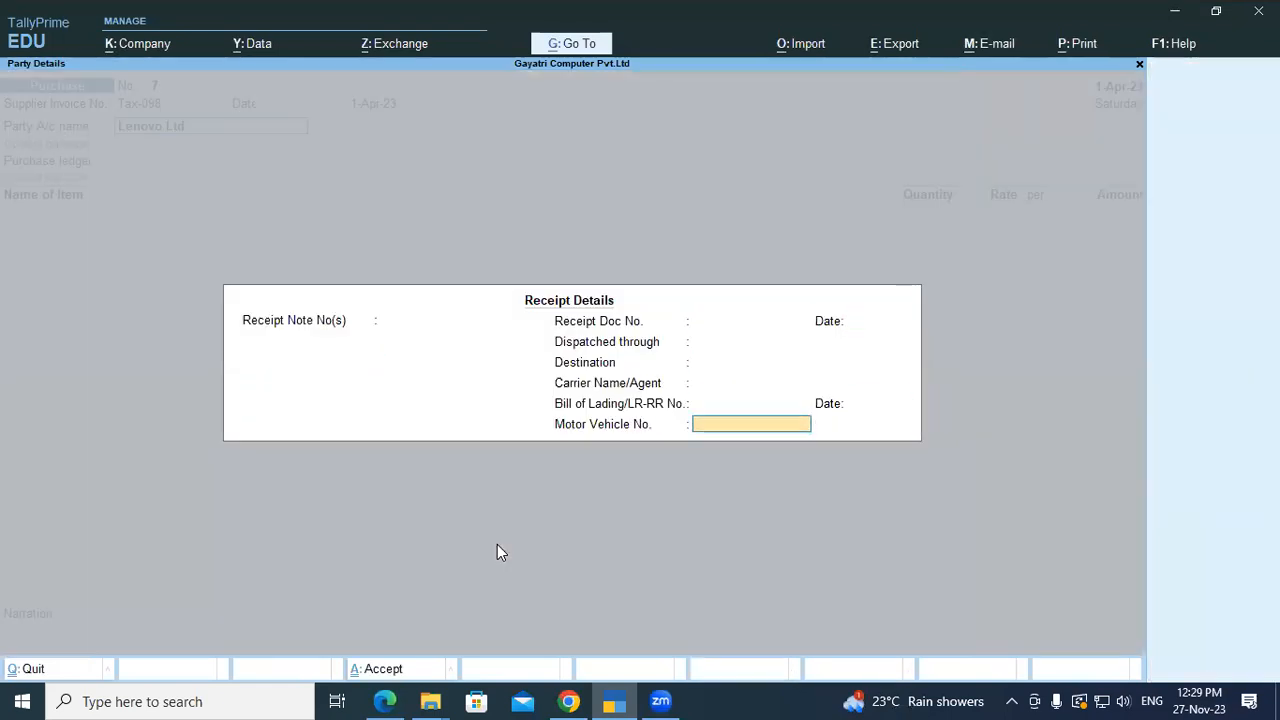
pyautogui.press('Return')
pyautogui.press('Return')
pyautogui.press('Return')
pyautogui.press('Return')
pyautogui.press('Return')
pyautogui.press('Return')
pyautogui.press('Return')
pyautogui.press('Return')
pyautogui.press('Return')
pyautogui.press('Return')
pyautogui.press('Return')
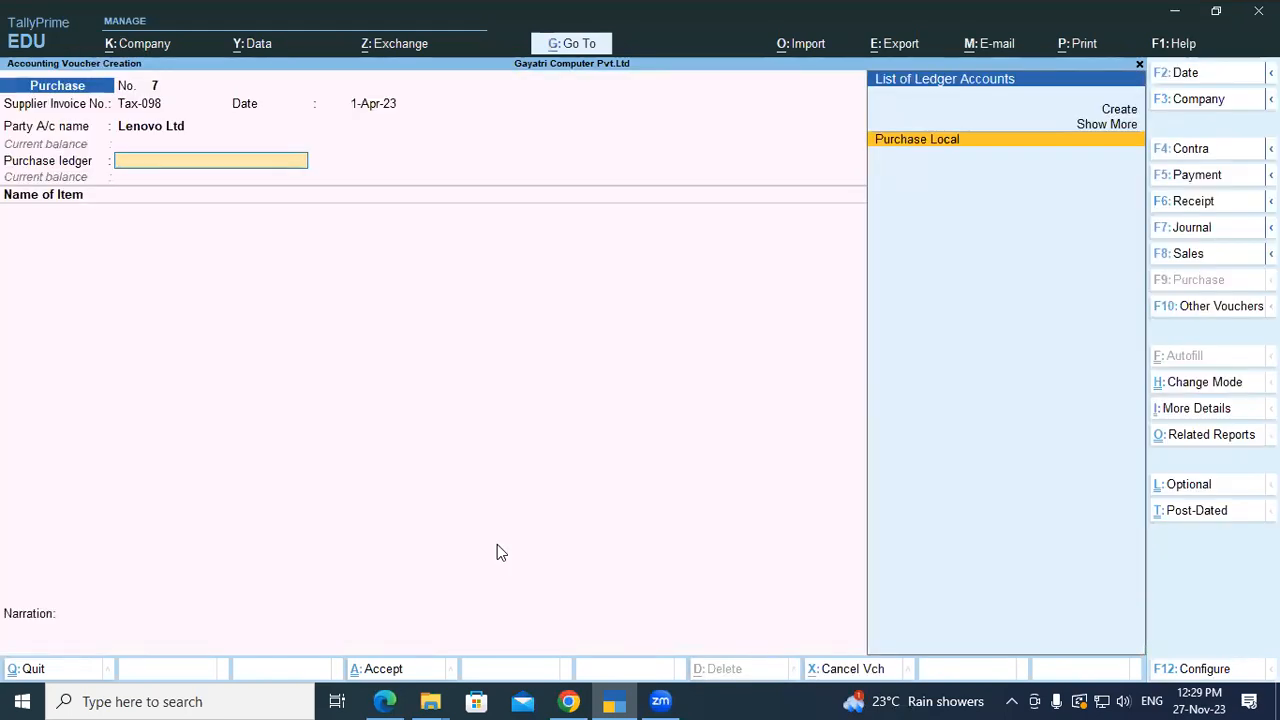
# Choose Purchase Local as the purchase ledger and add the stock item Lenovo 100 Wireless Combo
pyautogui.press('Return')
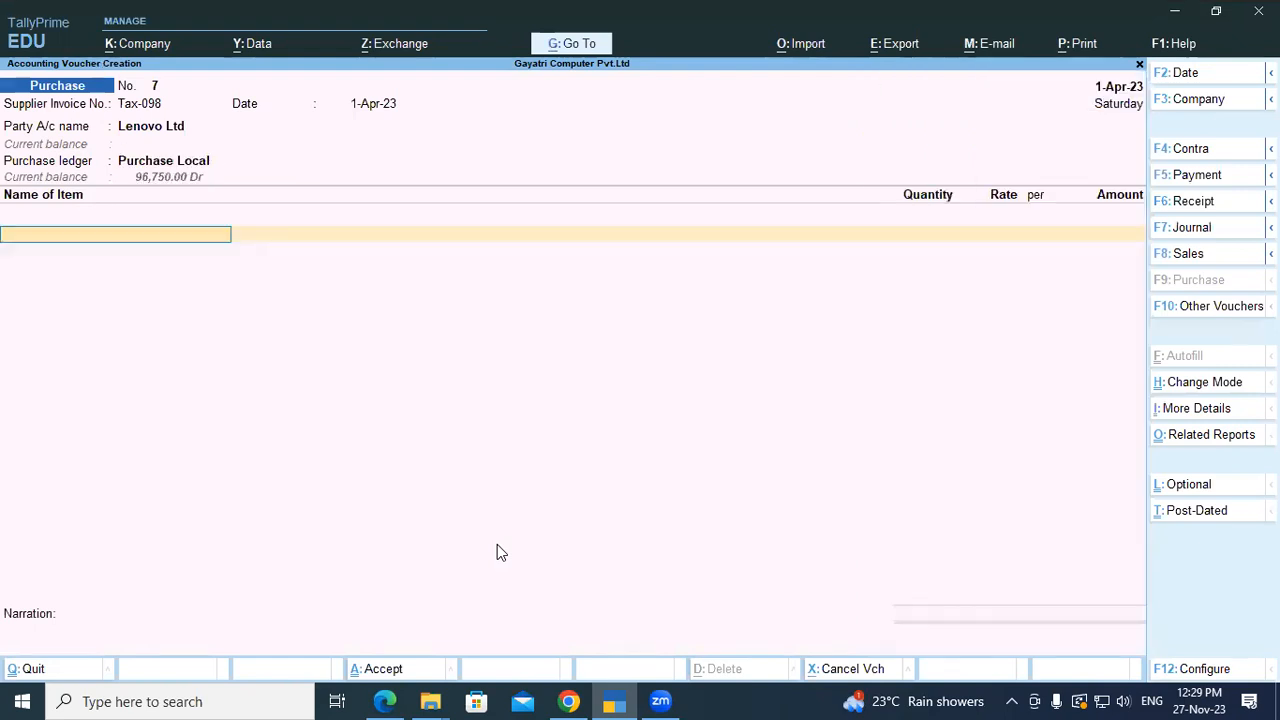
pyautogui.hotkey('alt', 'Tab')
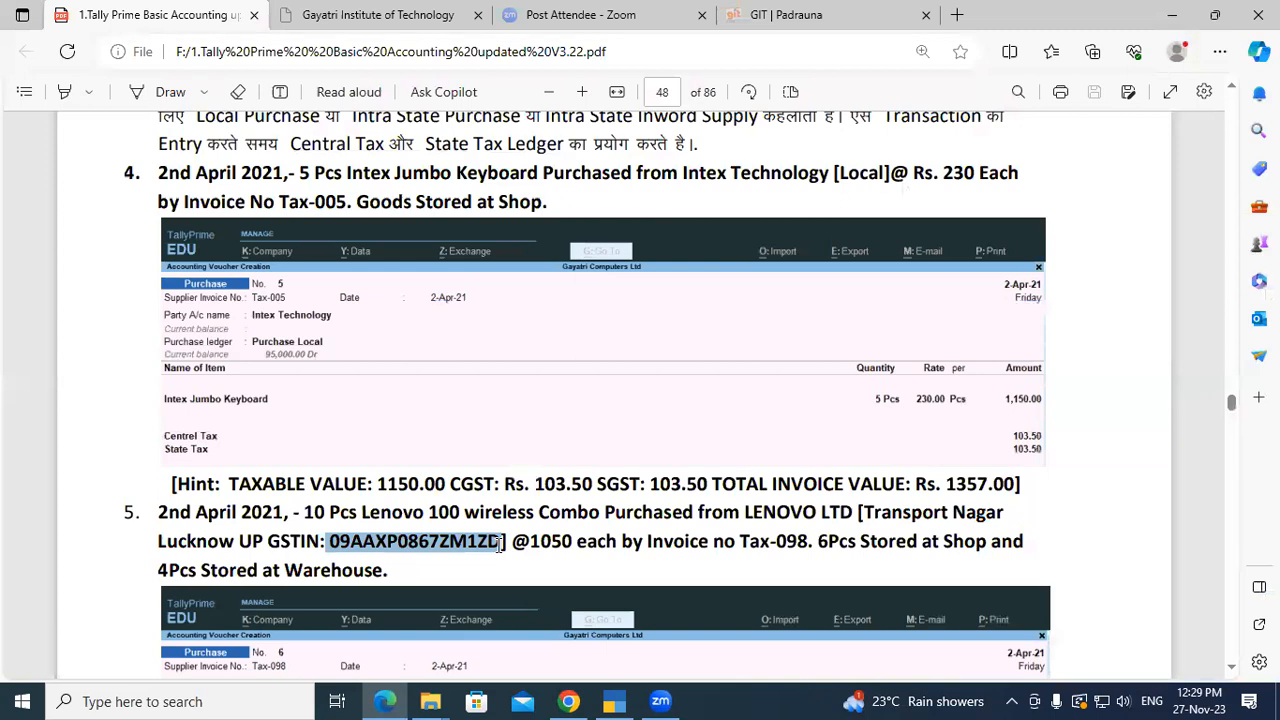
pyautogui.hotkey('alt', 'Tab')
pyautogui.write('Le')
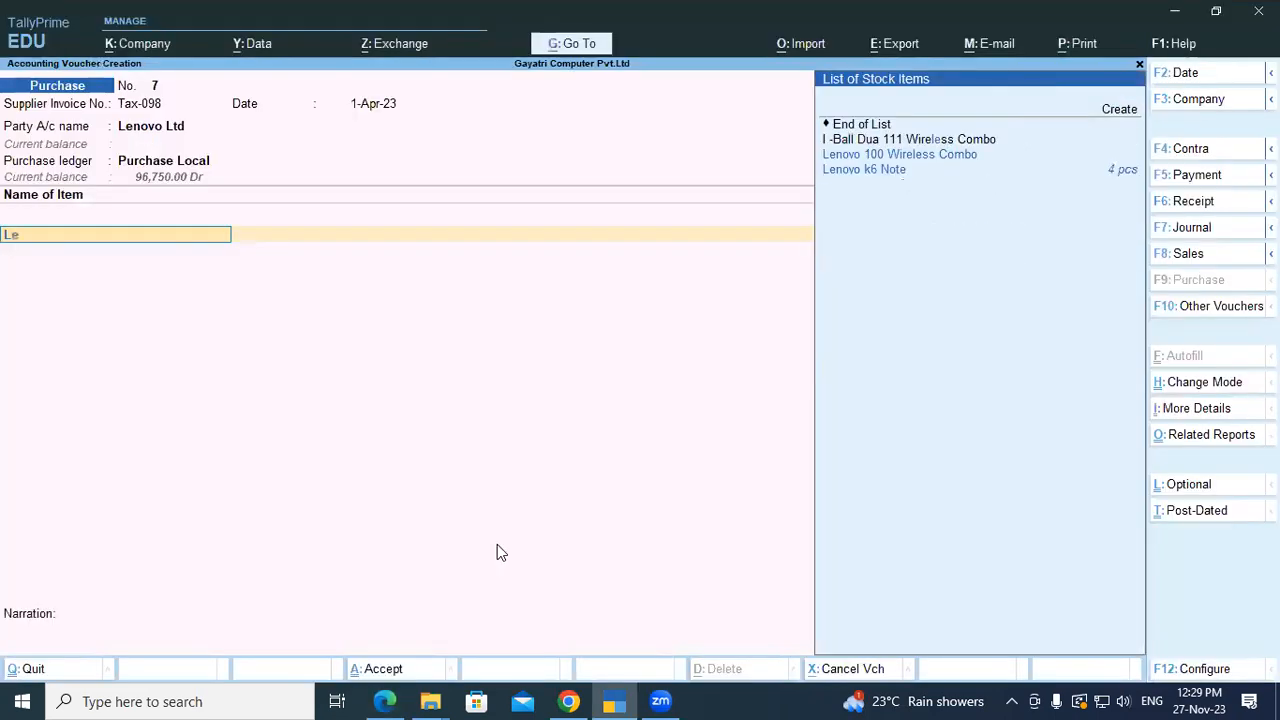
pyautogui.press('Down')
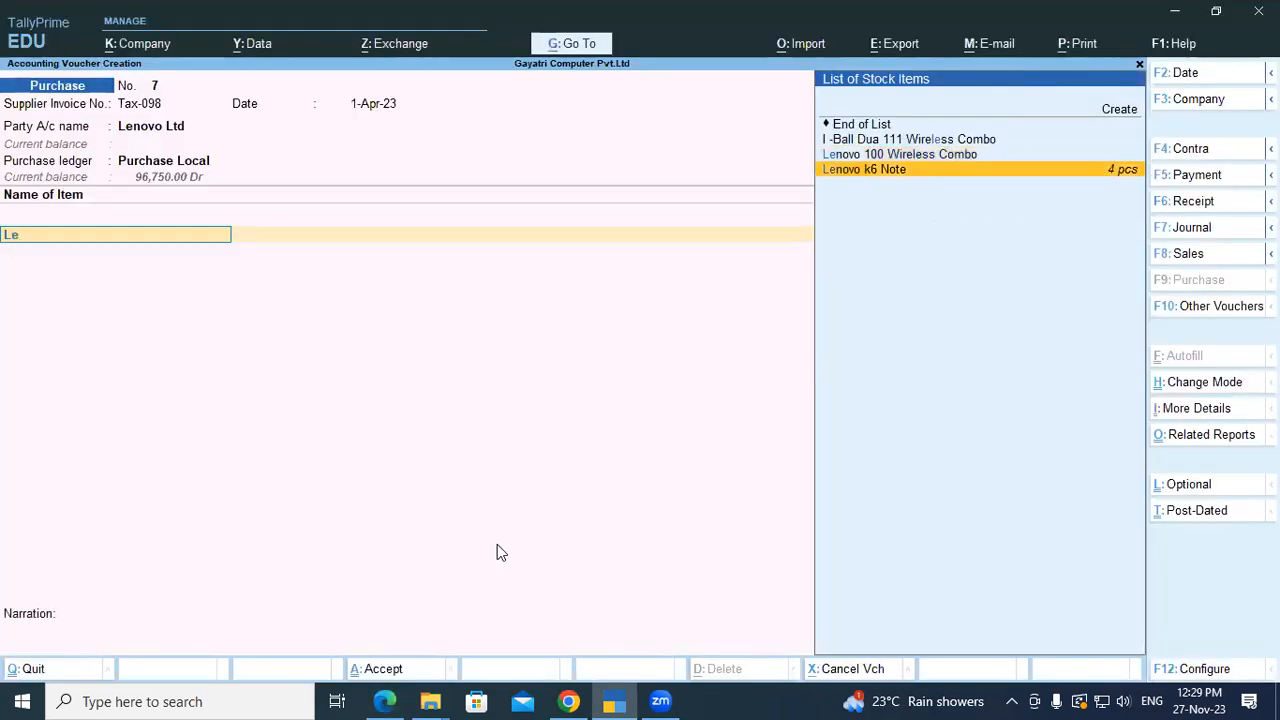
pyautogui.press('Up')
pyautogui.press('Return')
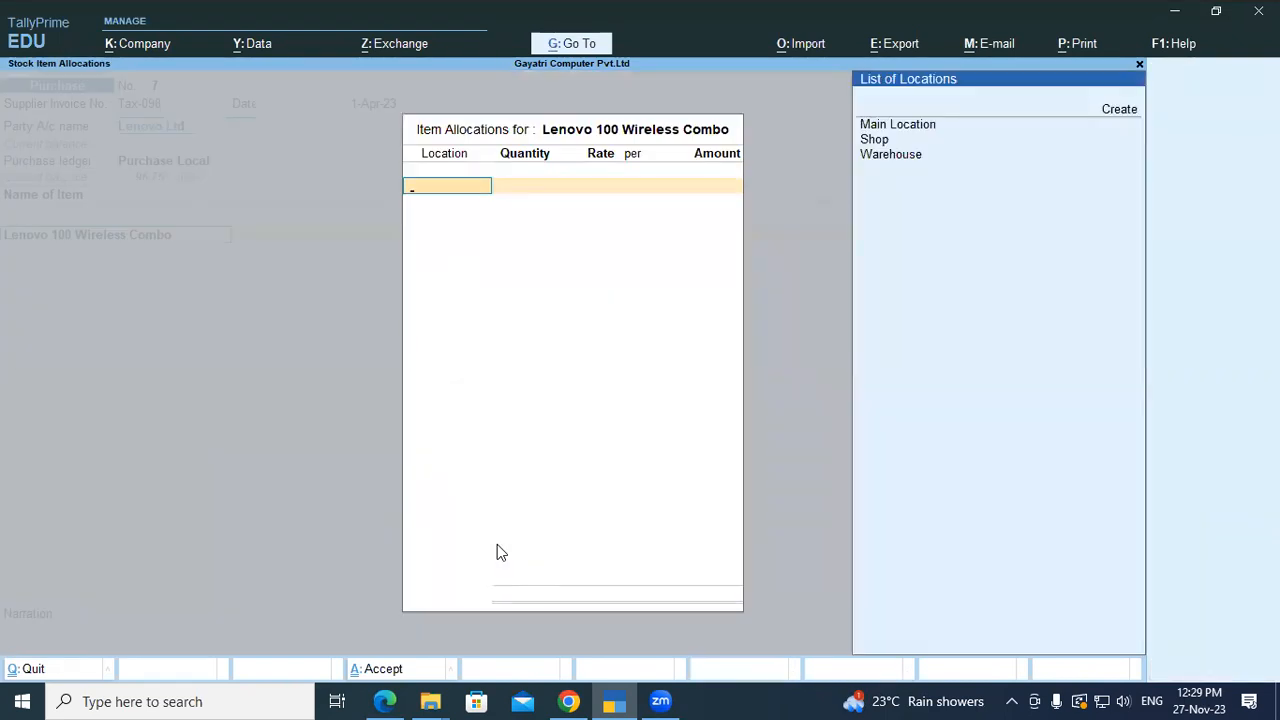
# Allocate 6 pcs of the item to the Shop location at the assignment's rate of 1,050 per piece
pyautogui.press('Down')
pyautogui.press('Down')
pyautogui.press('Down')
pyautogui.press('Return')
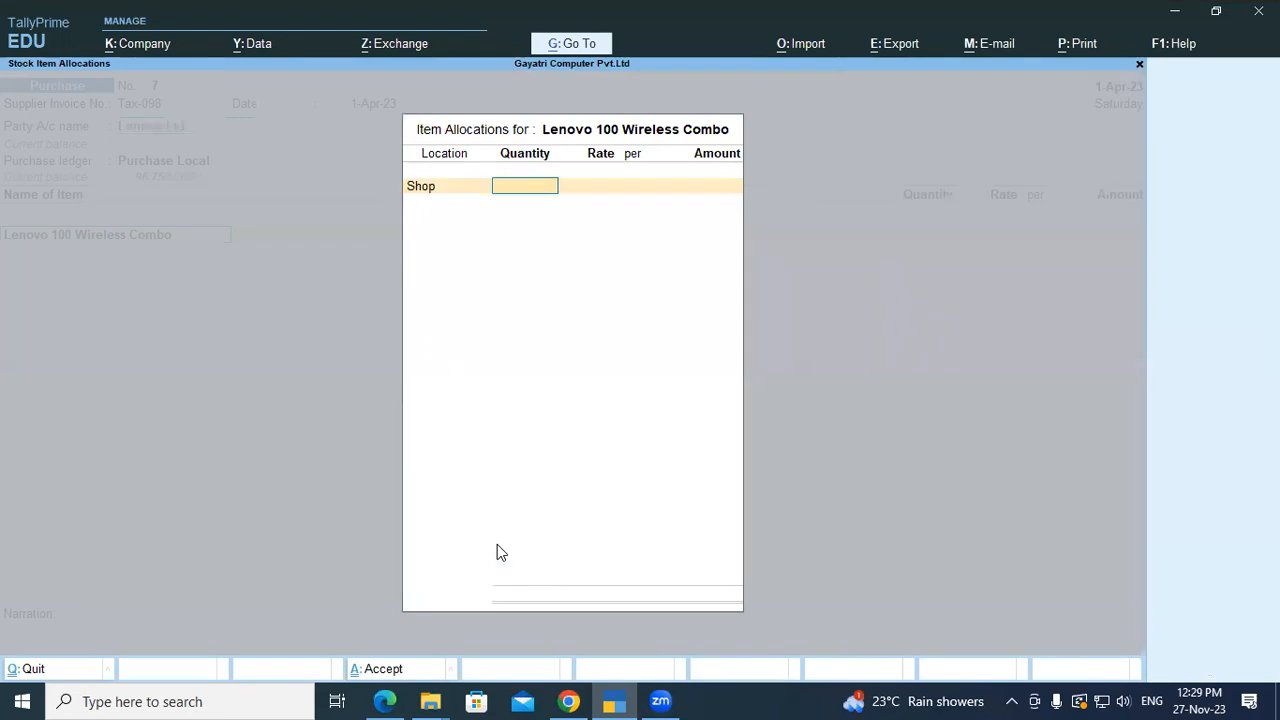
pyautogui.write('6')
pyautogui.press('Return')
pyautogui.hotkey('alt', 'Tab')
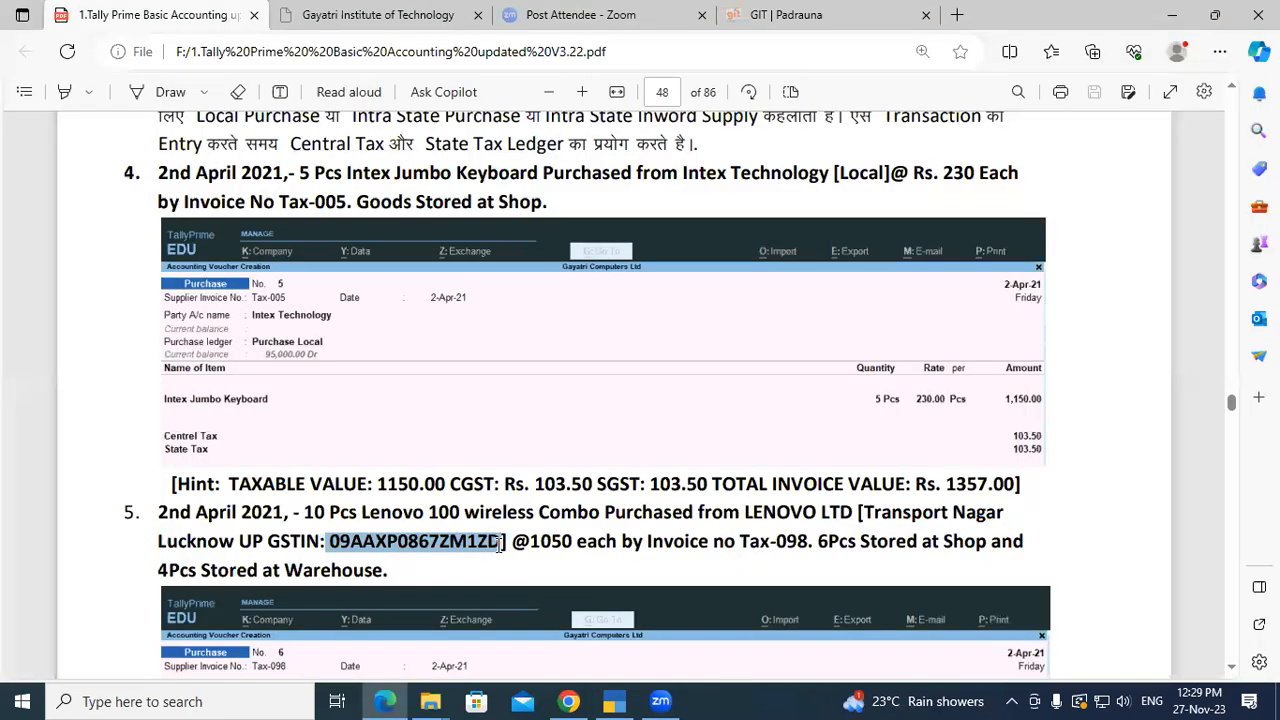
pyautogui.hotkey('alt', 'Tab')
pyautogui.write('1,050')
pyautogui.press('Return')
pyautogui.press('Return')
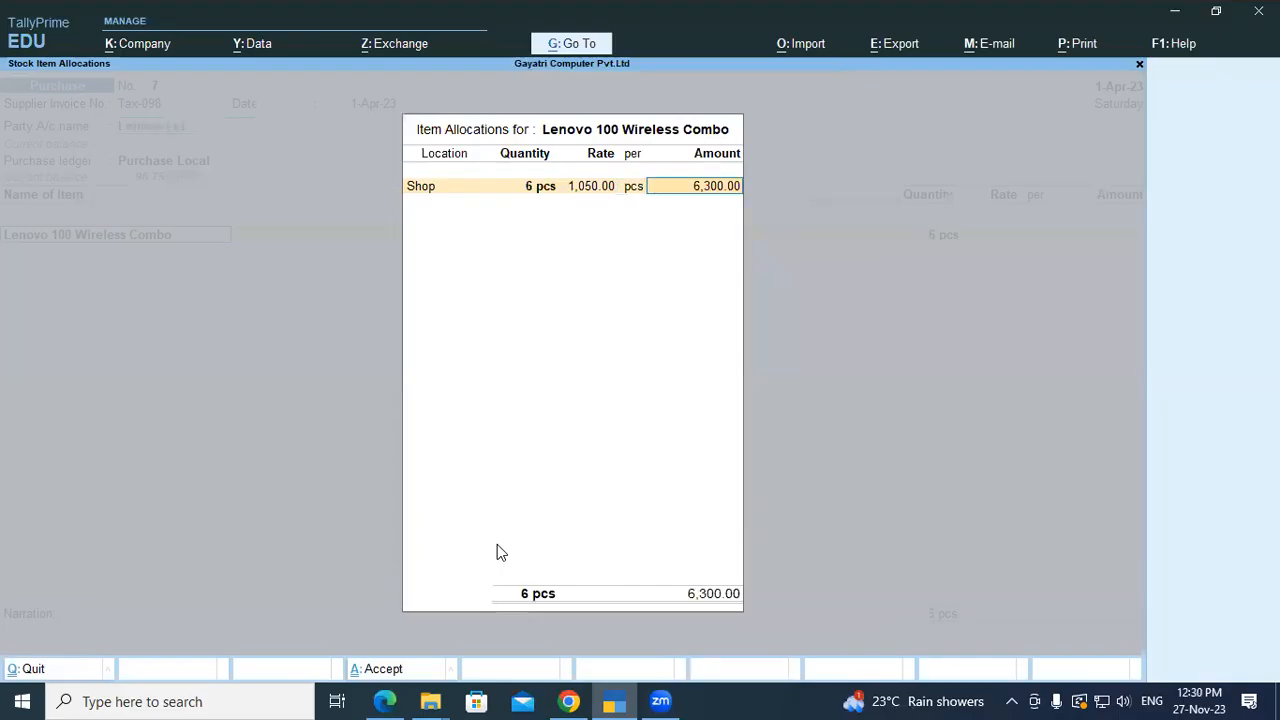
pyautogui.press('Return')
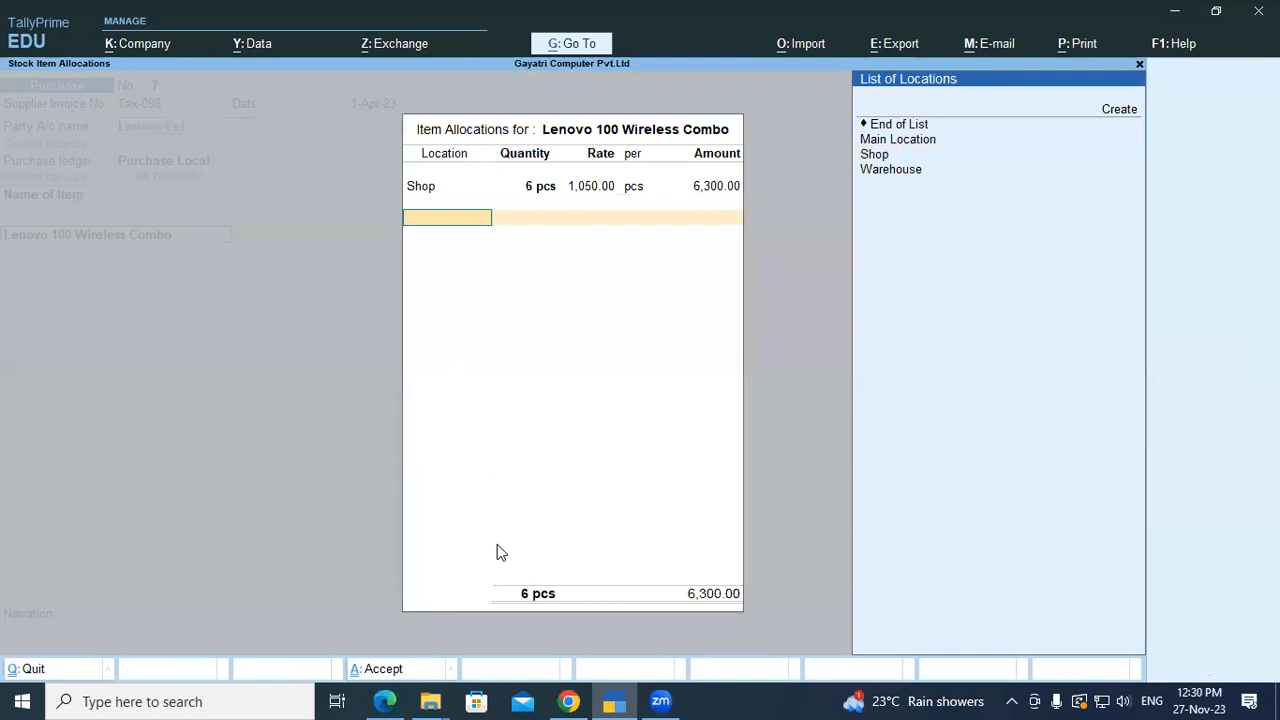
# Allocate another 4 pcs to the Warehouse location at 1,050 per piece and finish the item allocations
pyautogui.press('Down')
pyautogui.press('Down')
pyautogui.press('Down')
pyautogui.press('Down')
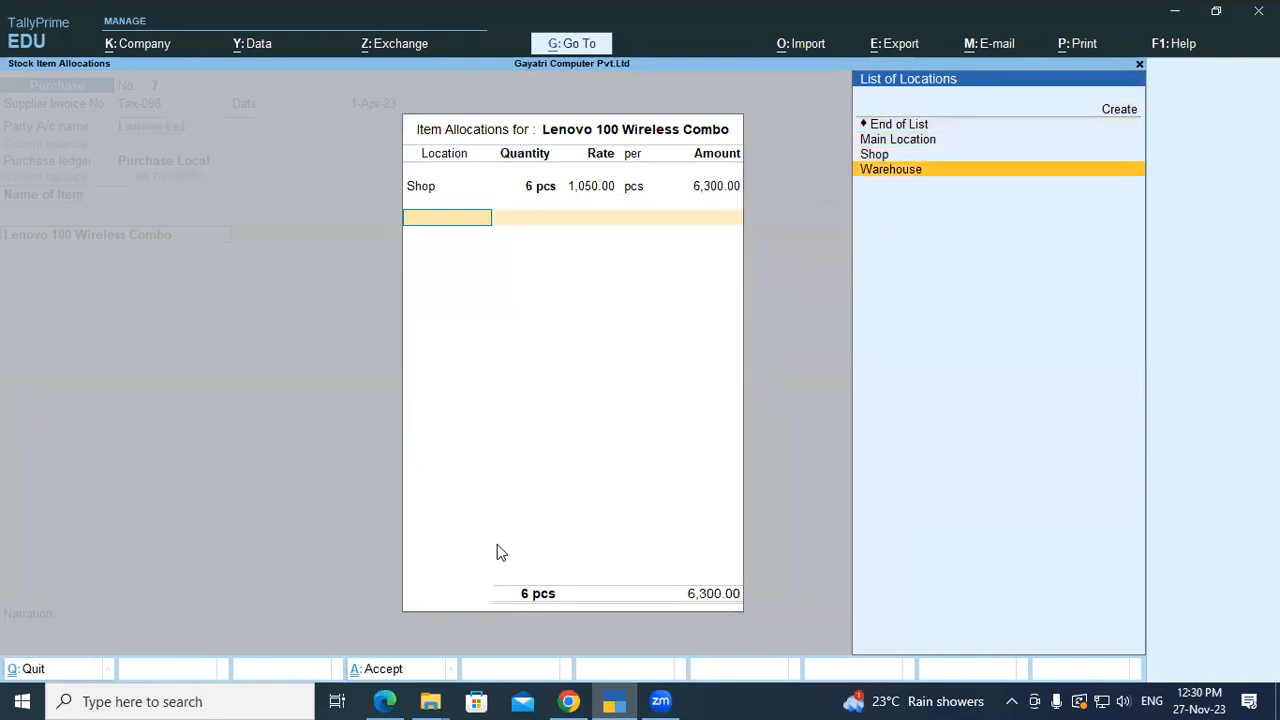
pyautogui.press('Return')
pyautogui.write('4')
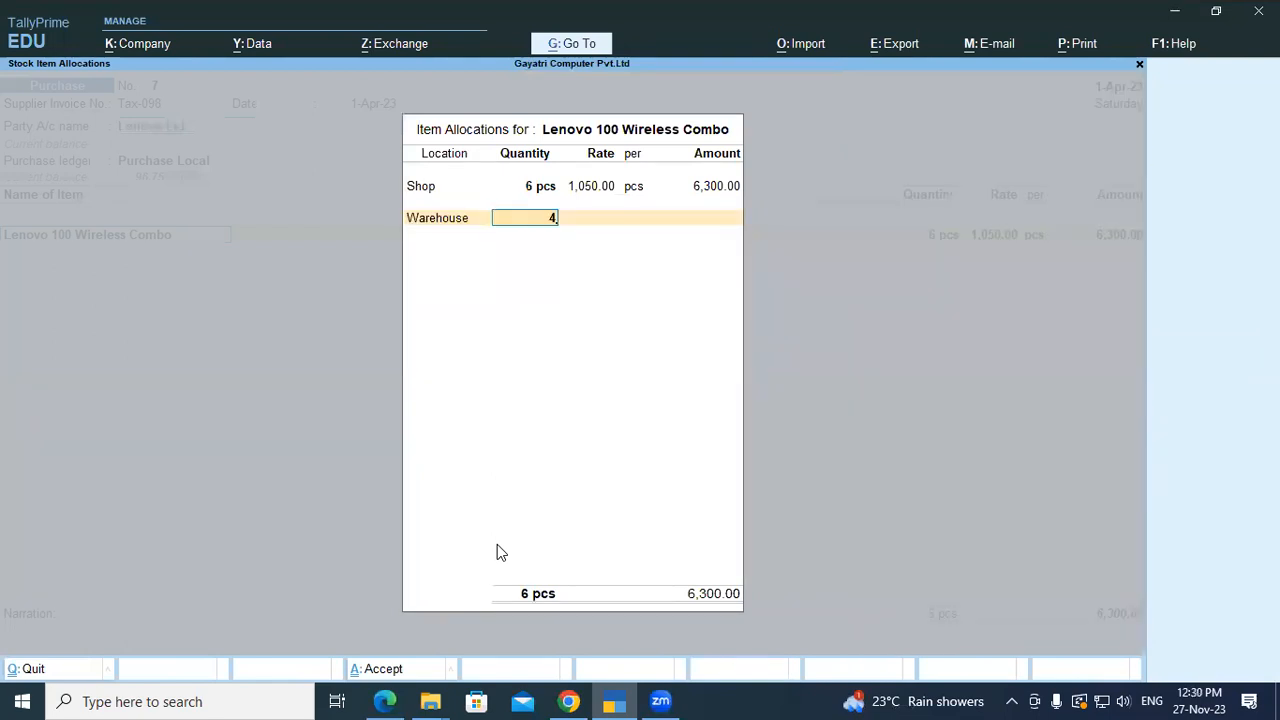
pyautogui.press('Return')
pyautogui.press('Return')
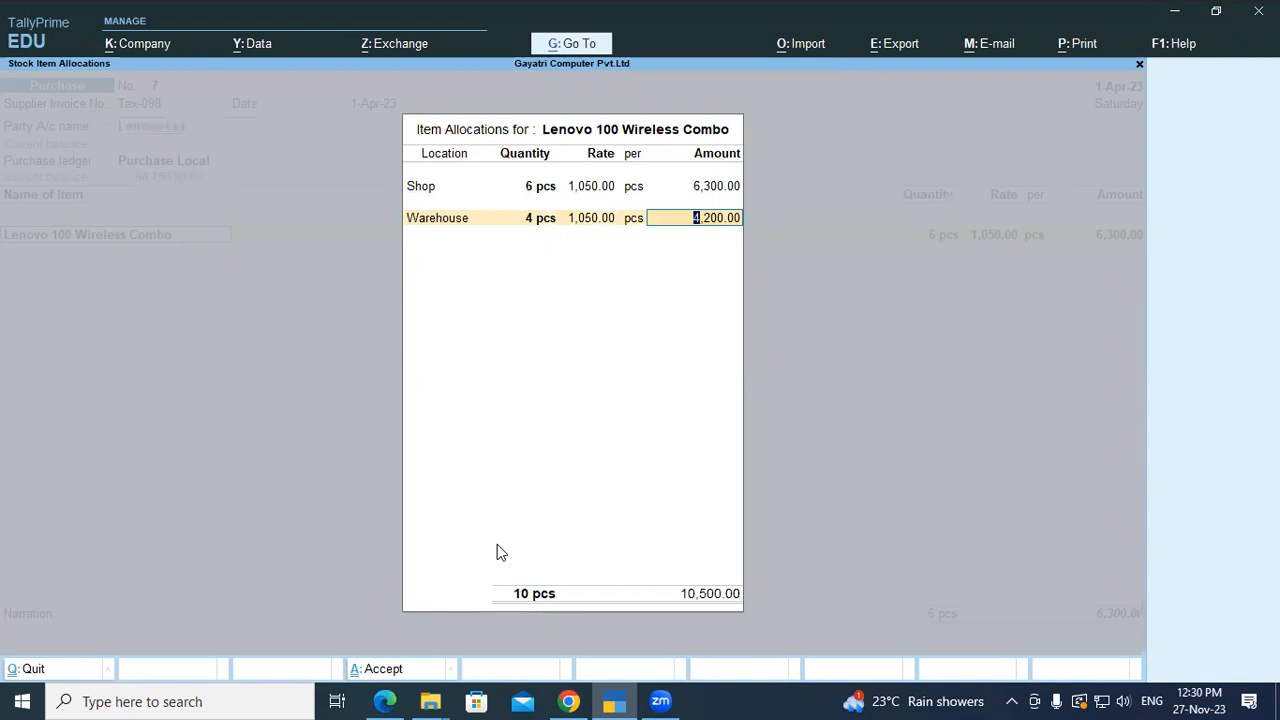
pyautogui.press('Return')
pyautogui.press('Return')
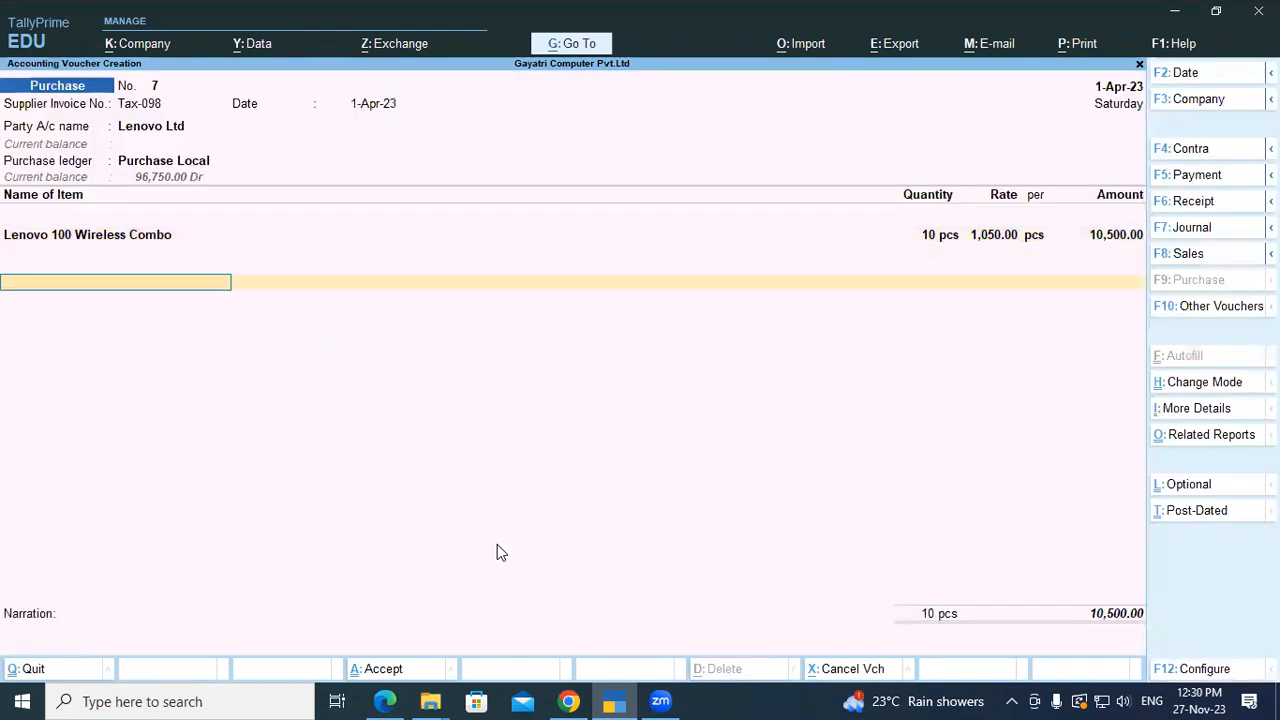
# Add the Central Tax and State Tax ledgers below the item, accepting their calculated amounts
pyautogui.write('Cen')
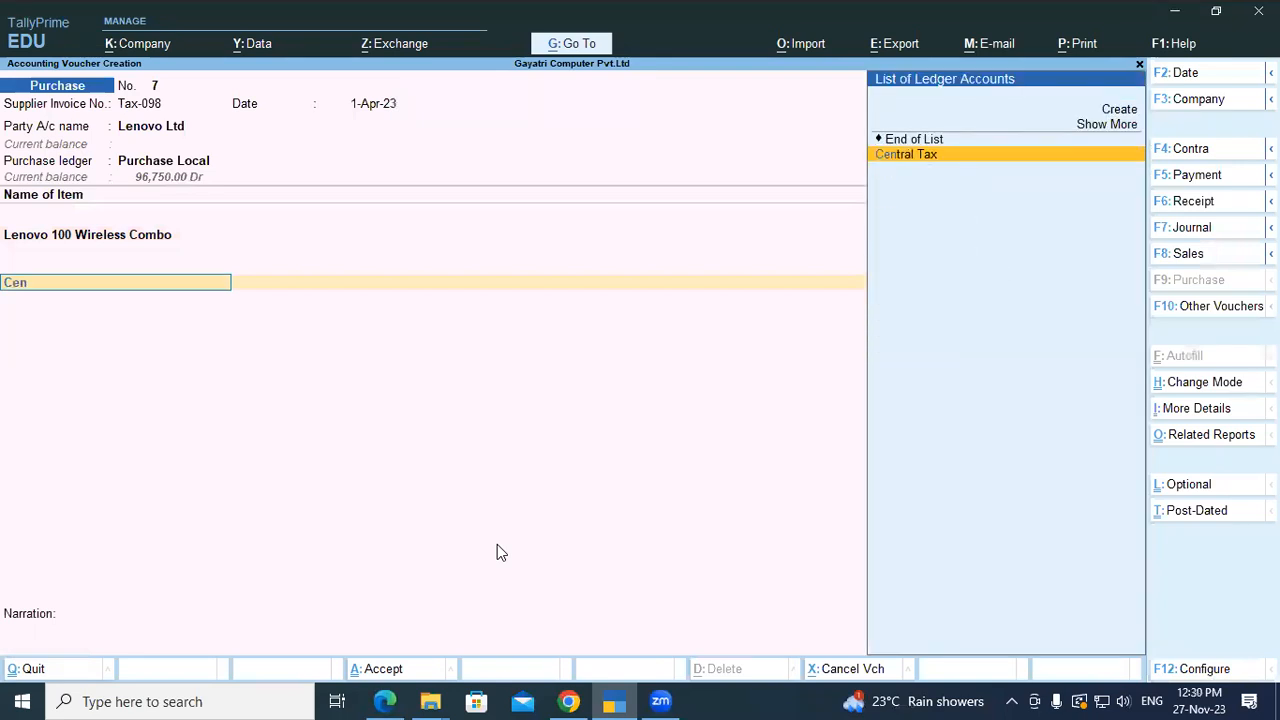
pyautogui.press('Return')
pyautogui.press('Return')
pyautogui.write('Sta')
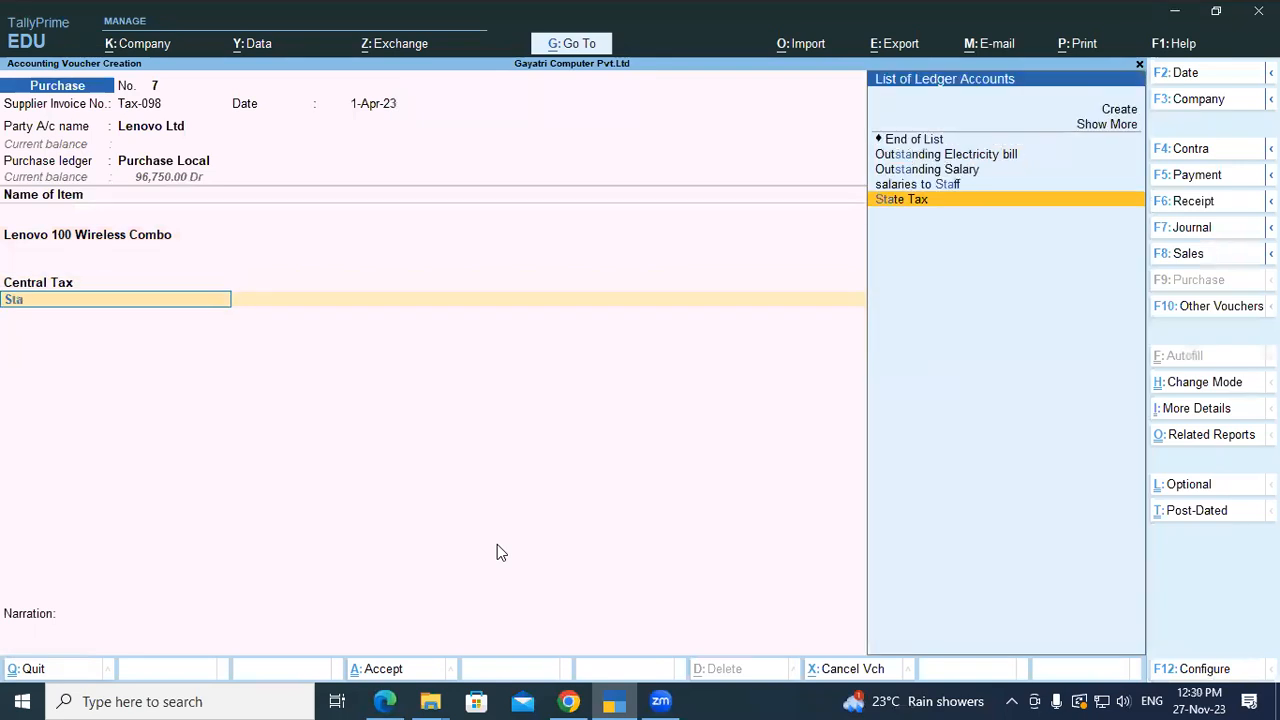
pyautogui.press('Return')
pyautogui.press('Return')
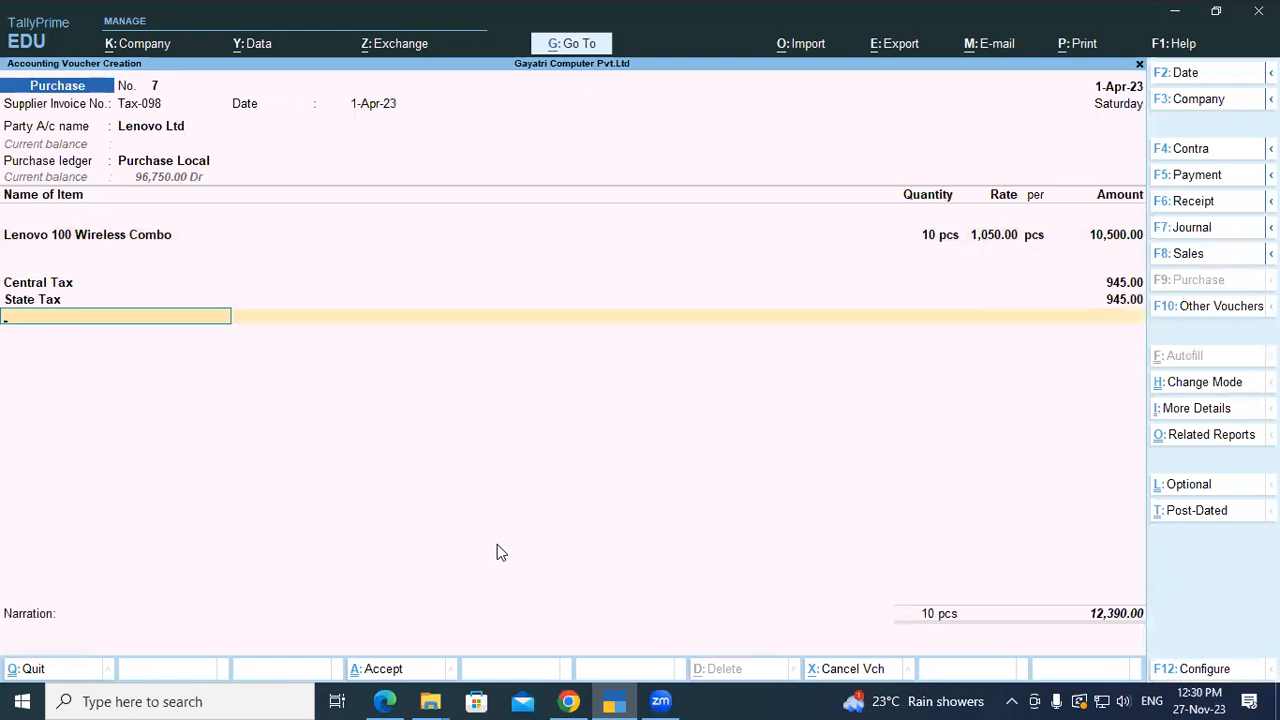
# Record the bill for Lenovo Ltd as New Ref Tax-098 with no credit period, and save the voucher without a narration
pyautogui.press('Return')
pyautogui.press('Return')
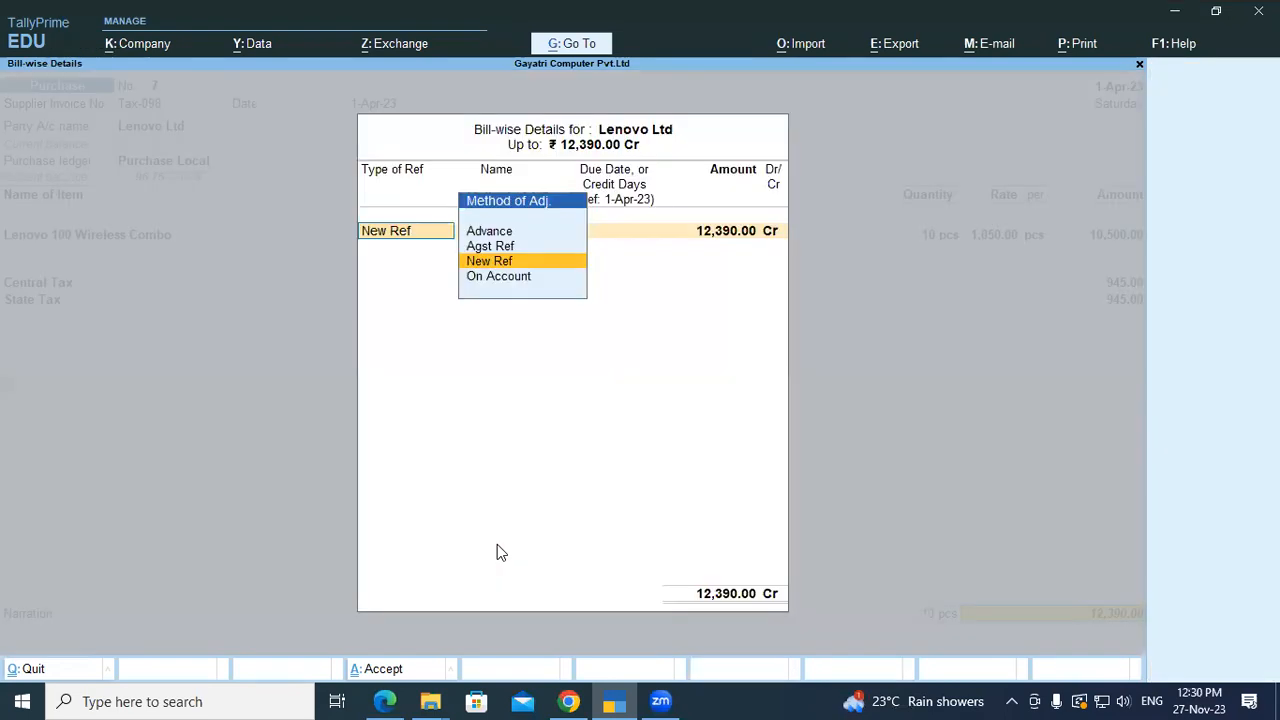
pyautogui.press('Return')
pyautogui.press('Return')
pyautogui.press('Return')
pyautogui.press('Return')
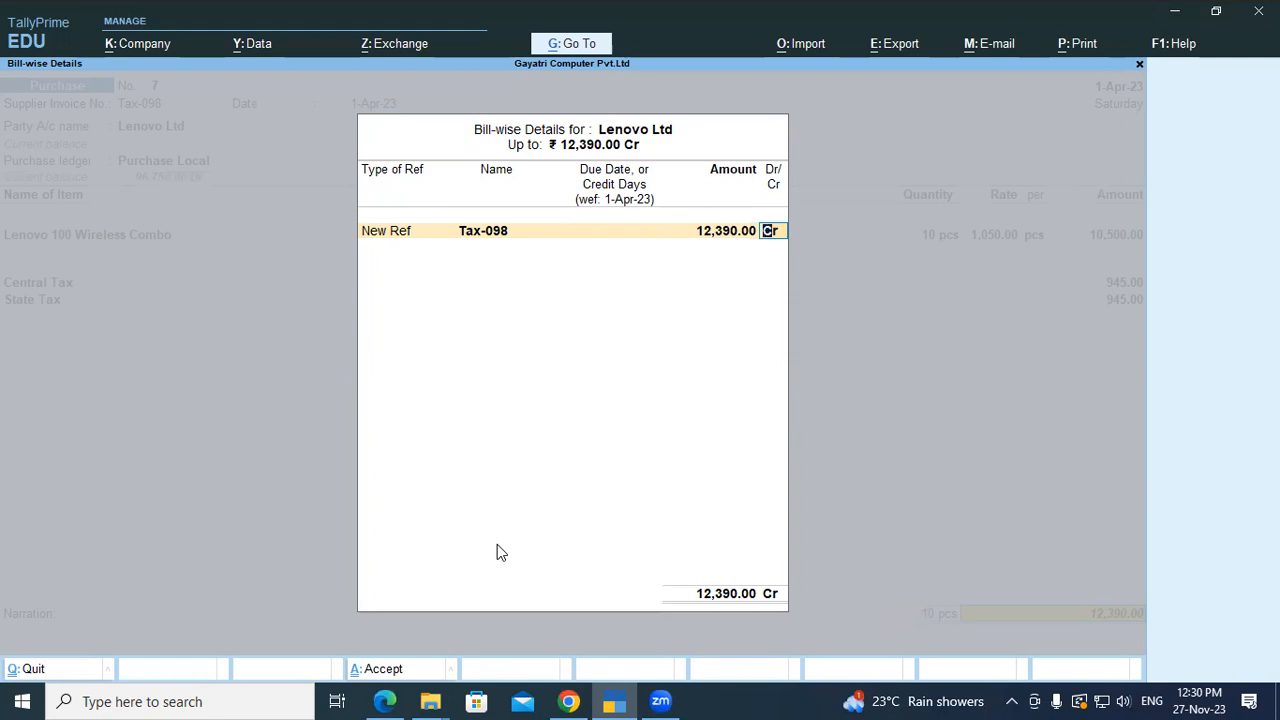
pyautogui.press('Return')
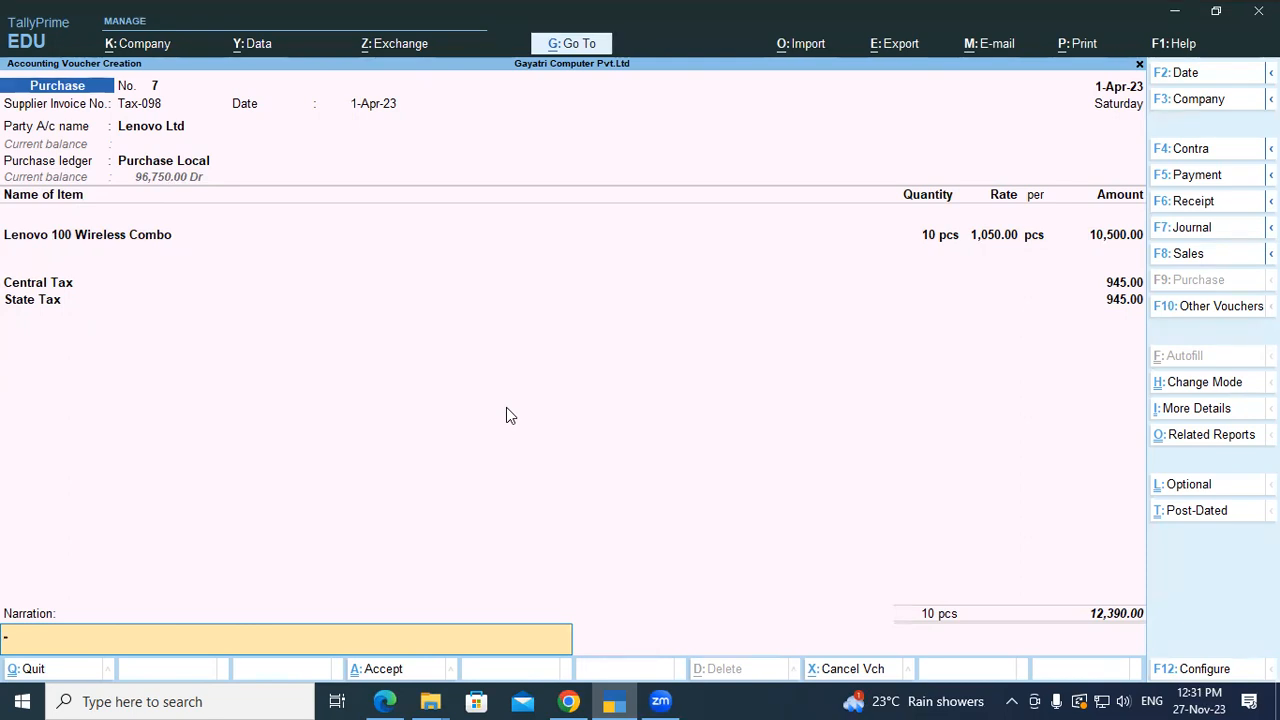
pyautogui.press('Return')
pyautogui.press('Return')
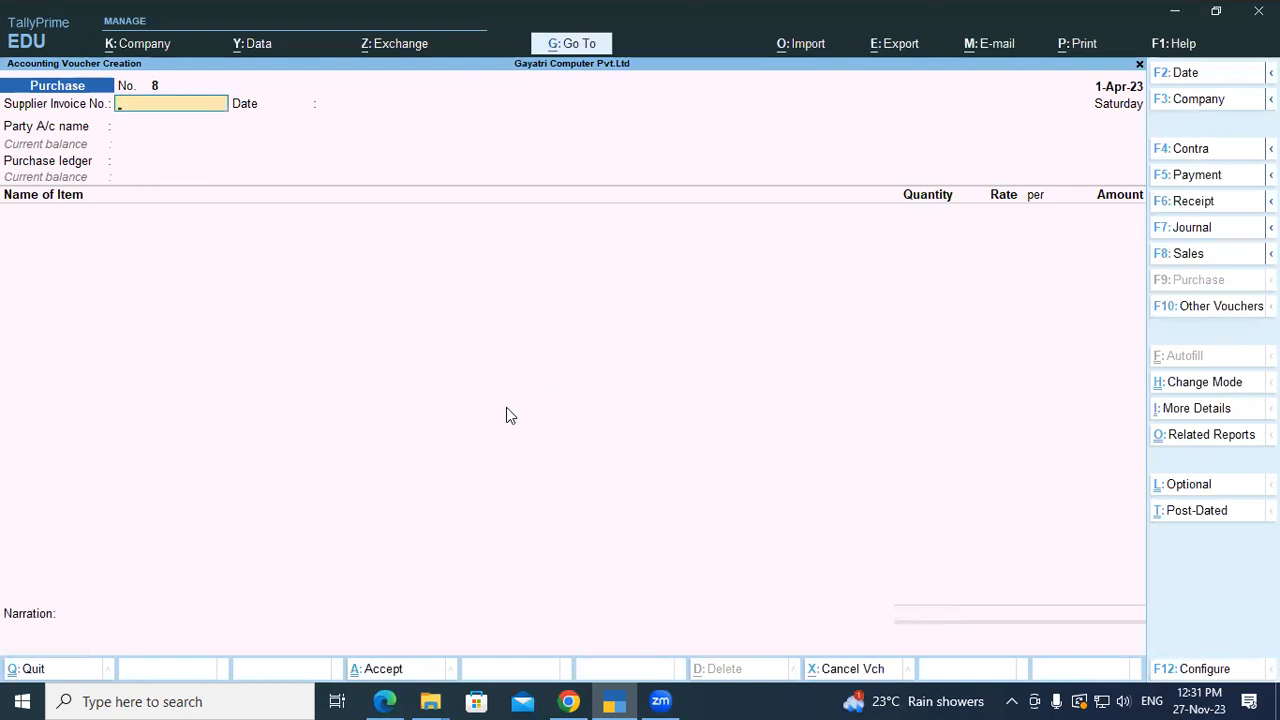
# Switch to the assignment PDF and examine the Purchase Interstate section with its sample Integrated Tax and Purchase Inter-State ledgers
pyautogui.hotkey('alt', 'Tab')
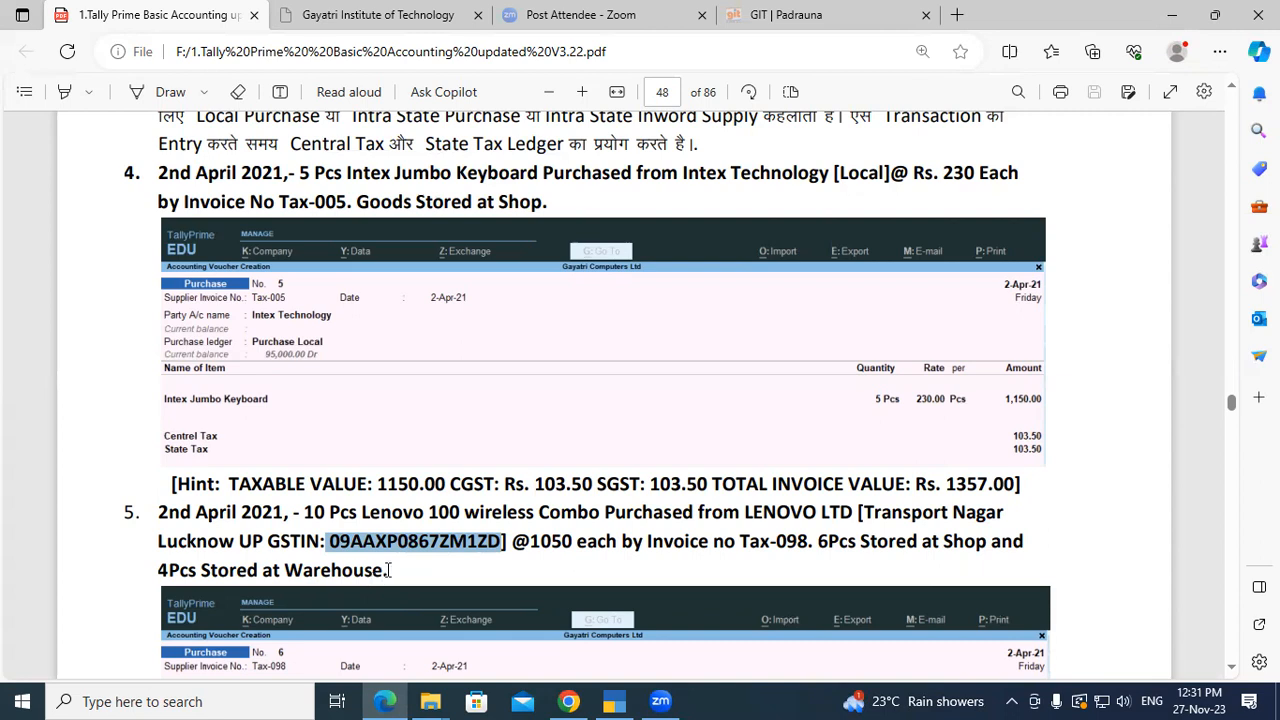
pyautogui.click(388, 570)
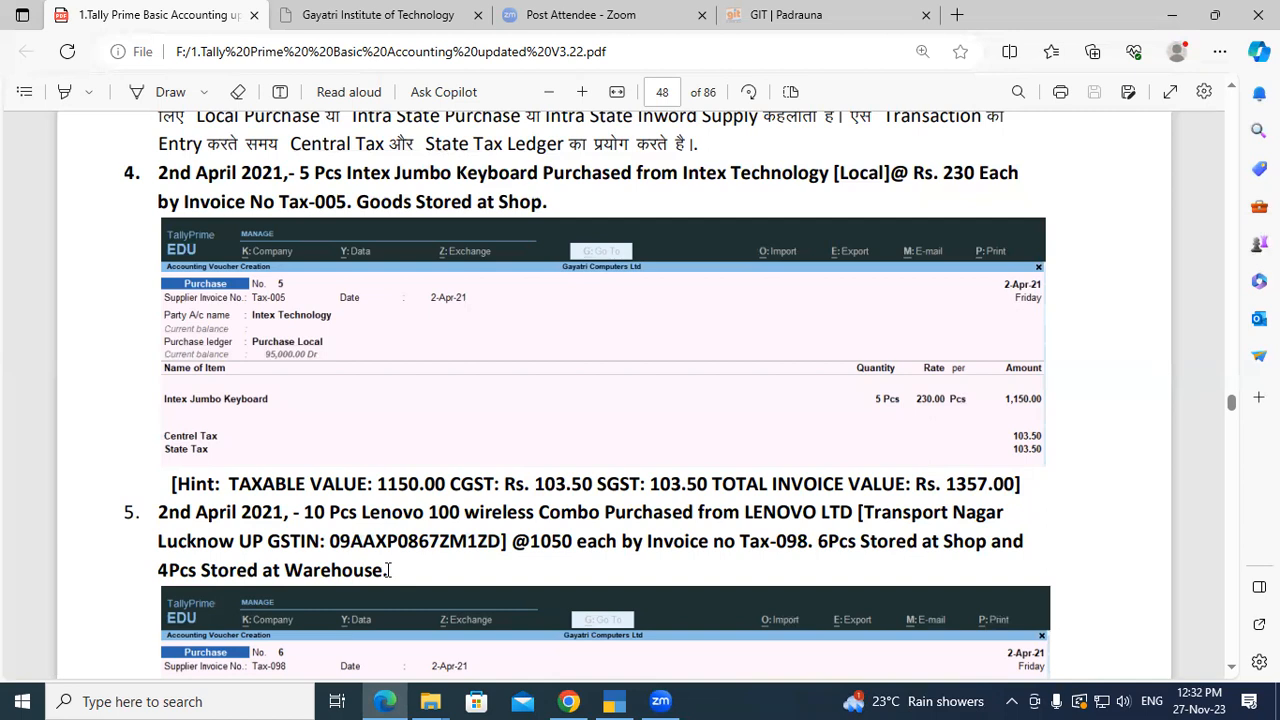
pyautogui.press('super')
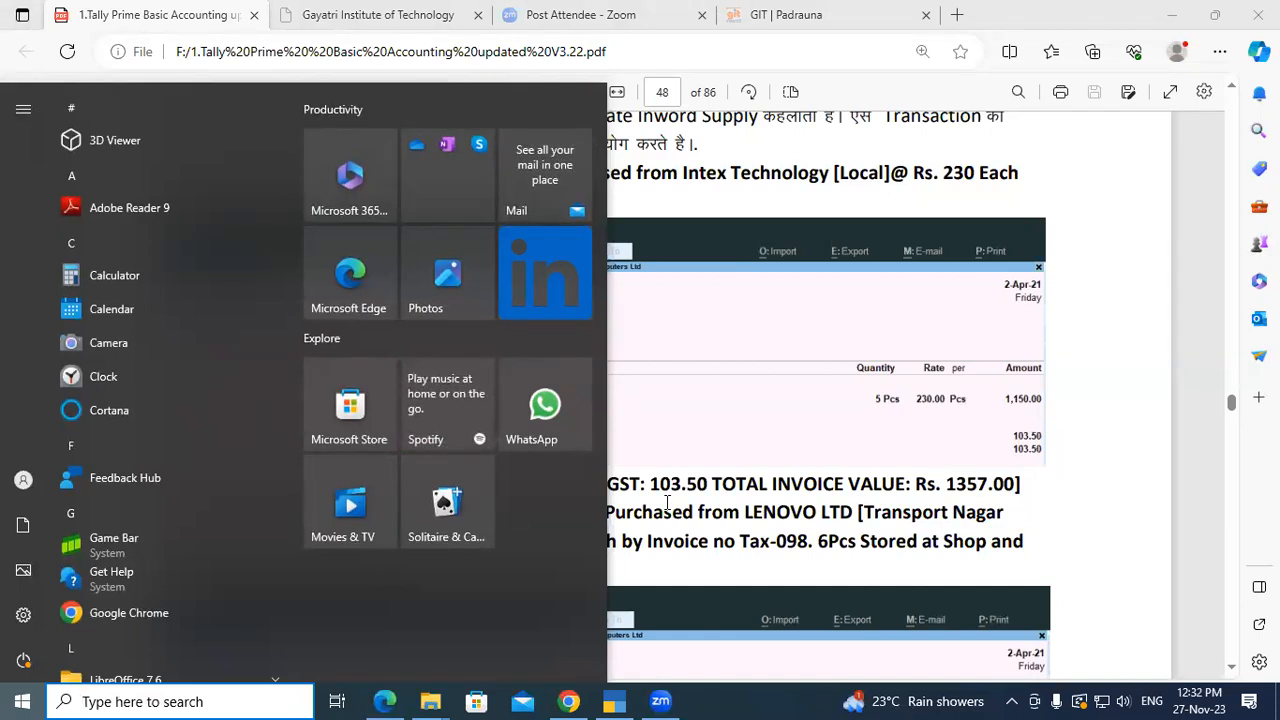
pyautogui.click(746, 343)
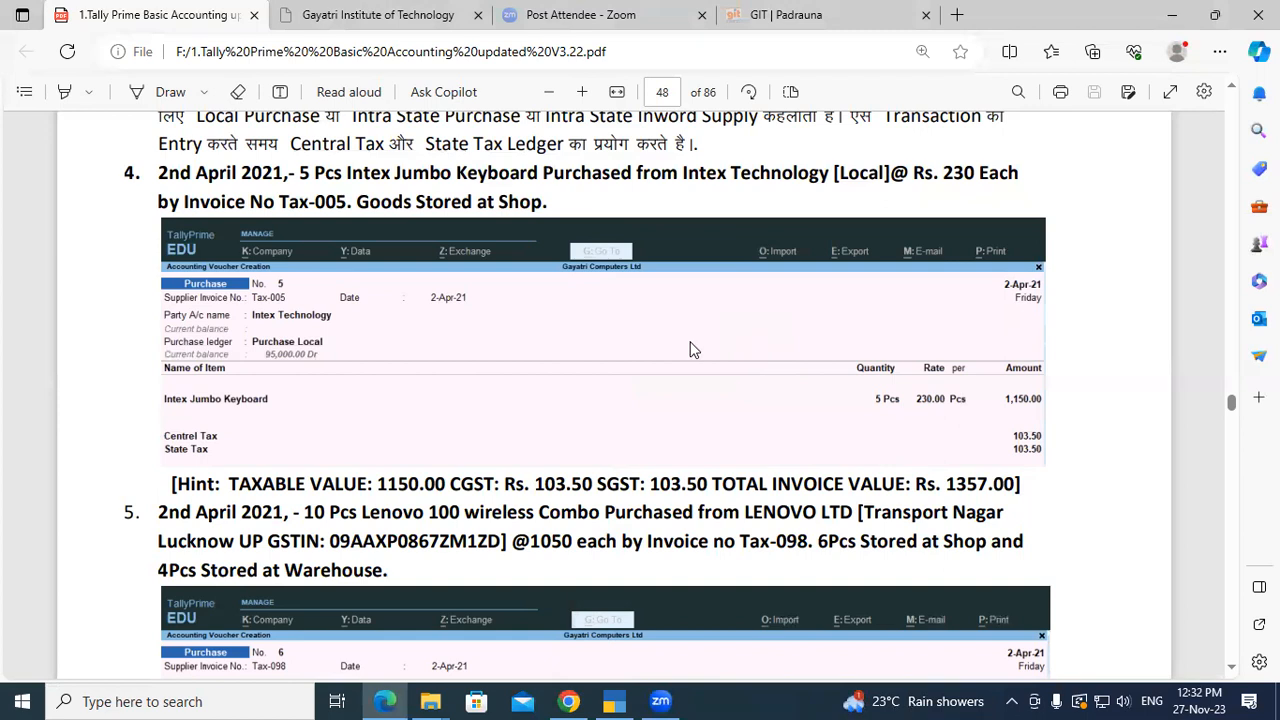
pyautogui.scroll(-5, 463, 403)
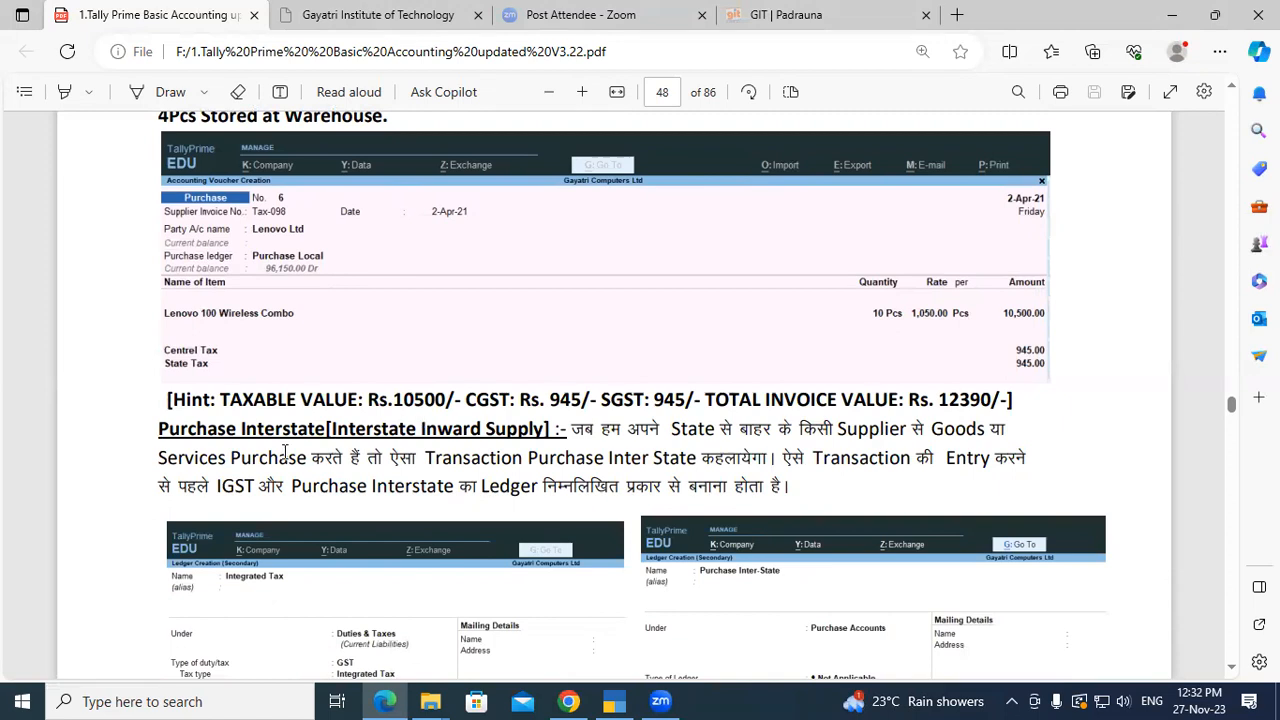
pyautogui.moveTo(159, 429); pyautogui.dragTo(298, 431)
pyautogui.click(298, 430)
pyautogui.moveTo(216, 485); pyautogui.dragTo(820, 488)
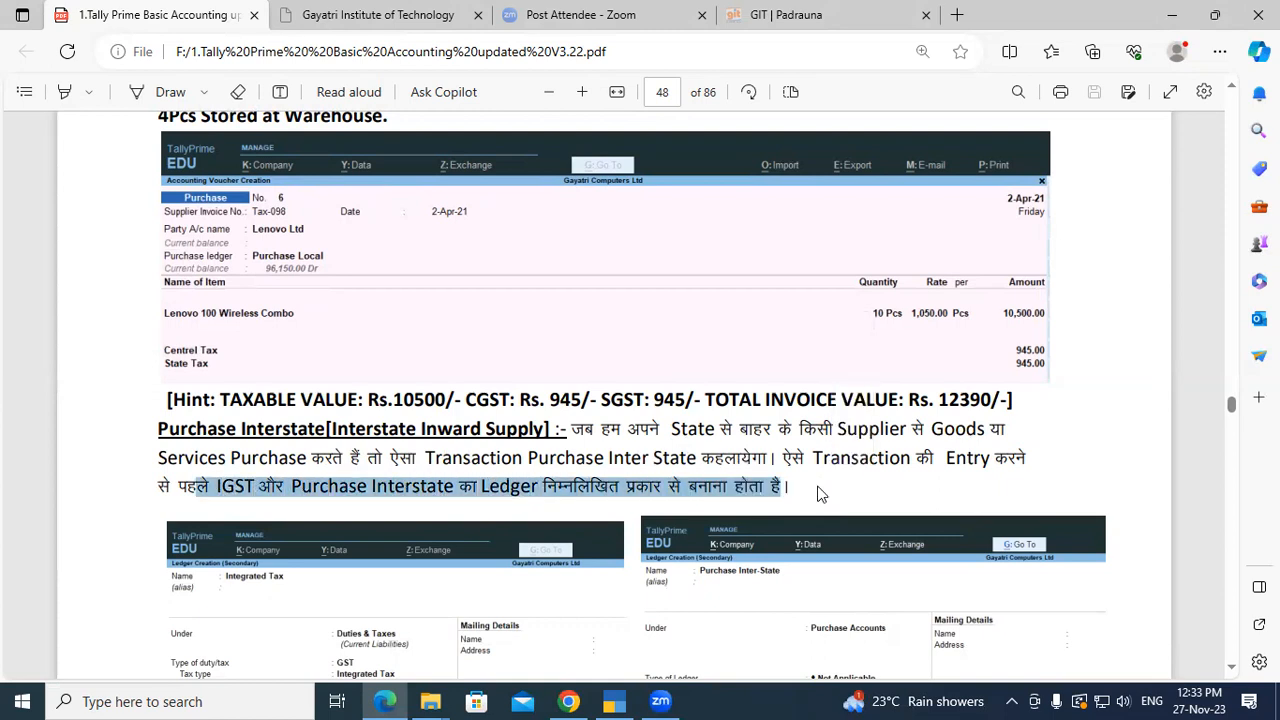
pyautogui.click(820, 494)
pyautogui.scroll(-3, 780, 480)
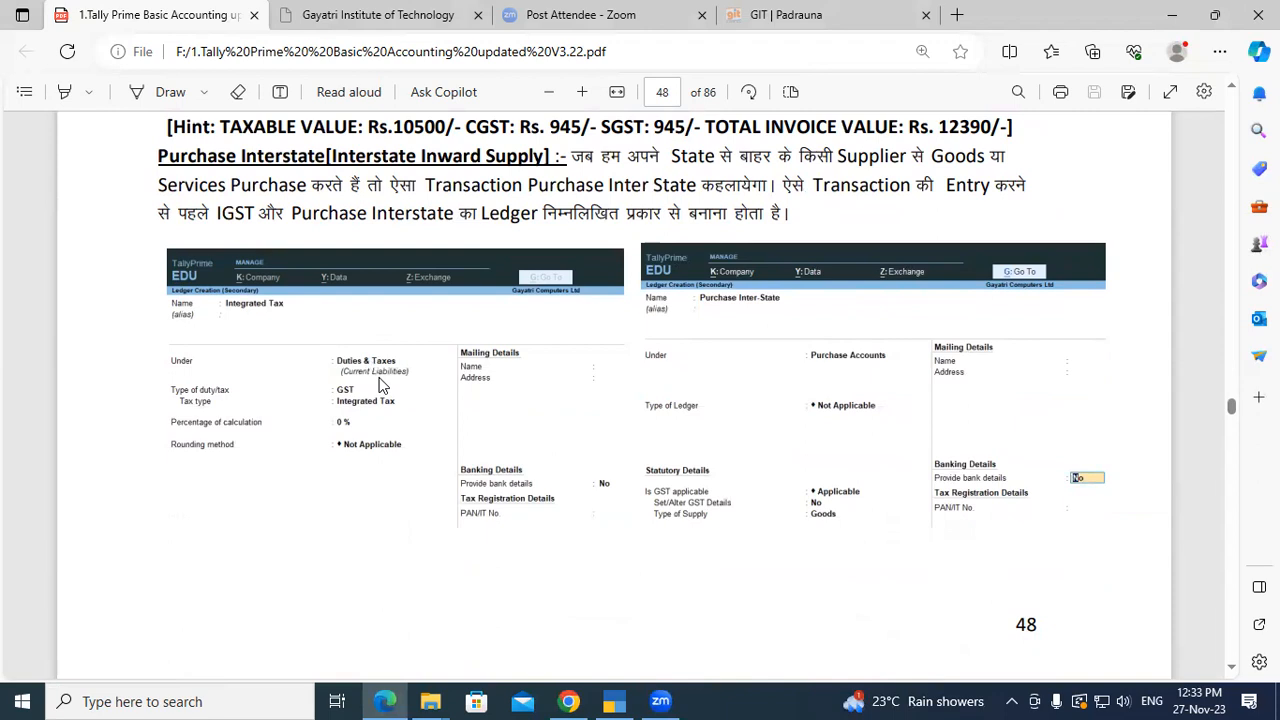
# Examine assignment question 6 for the HP India Pvt Ltd inter-state purchase: date, invoice number, storage location, stock items, quantities and rates
pyautogui.scroll(-5, 379, 385)
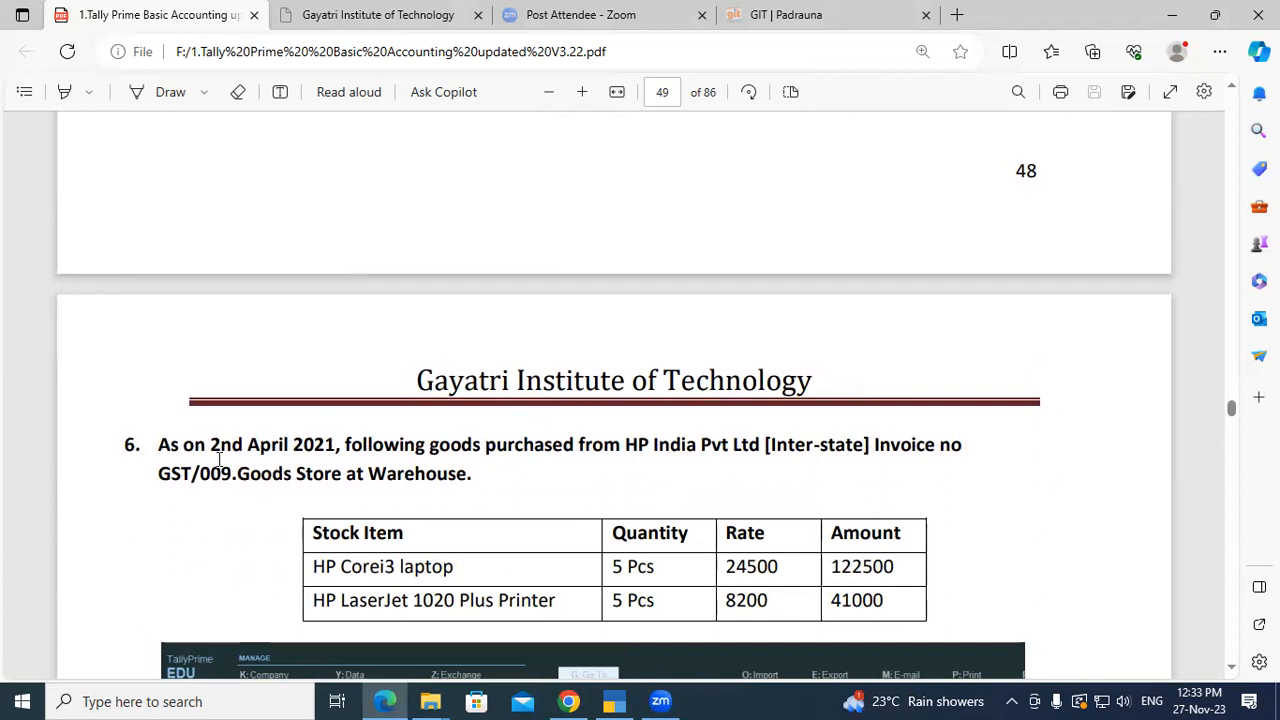
pyautogui.moveTo(159, 444); pyautogui.dragTo(338, 440)
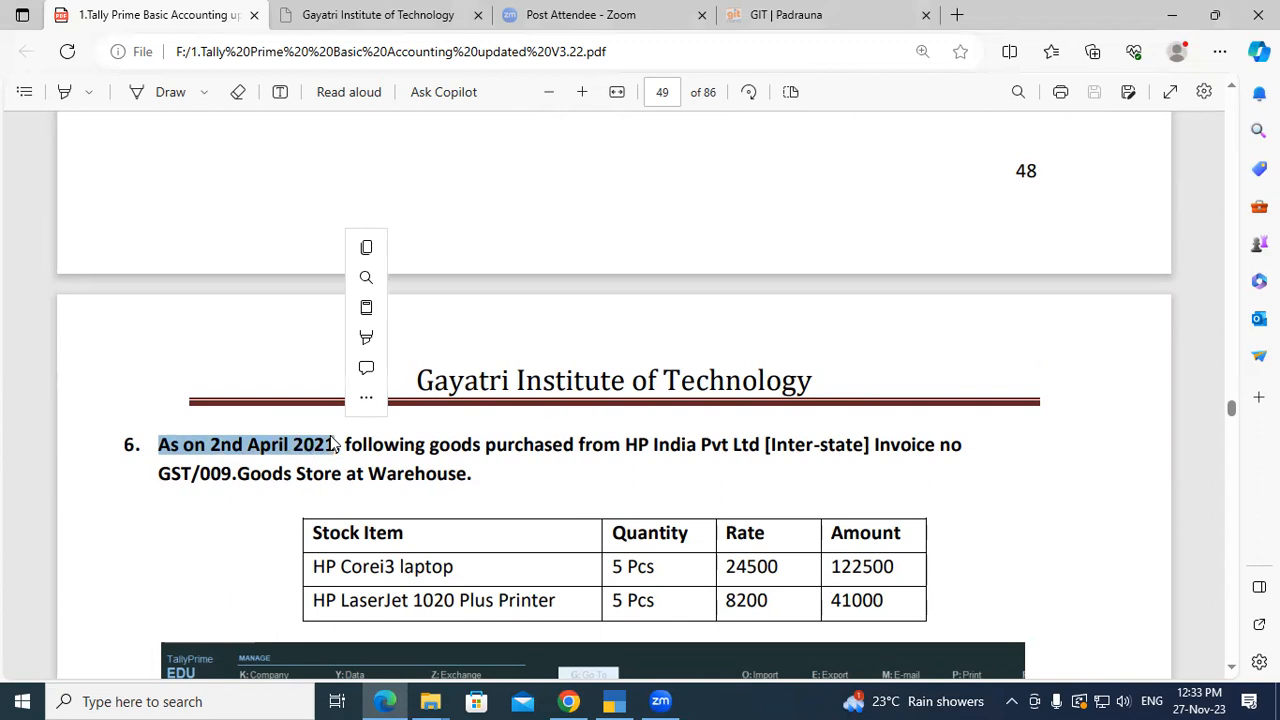
pyautogui.click(342, 440)
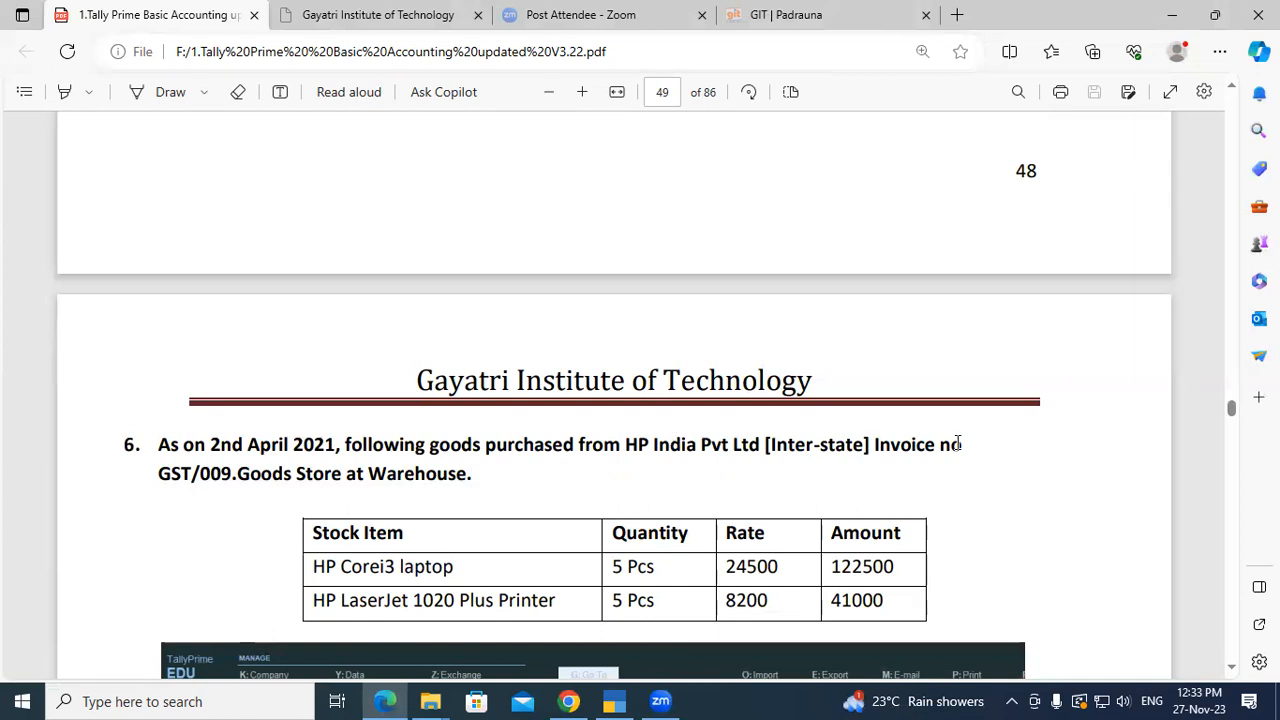
pyautogui.moveTo(158, 468); pyautogui.dragTo(203, 458)
pyautogui.click(205, 458)
pyautogui.moveTo(371, 472); pyautogui.dragTo(477, 474)
pyautogui.click(477, 474)
pyautogui.scroll(-1, 379, 556)
pyautogui.moveTo(312, 476); pyautogui.dragTo(456, 476)
pyautogui.click(488, 474)
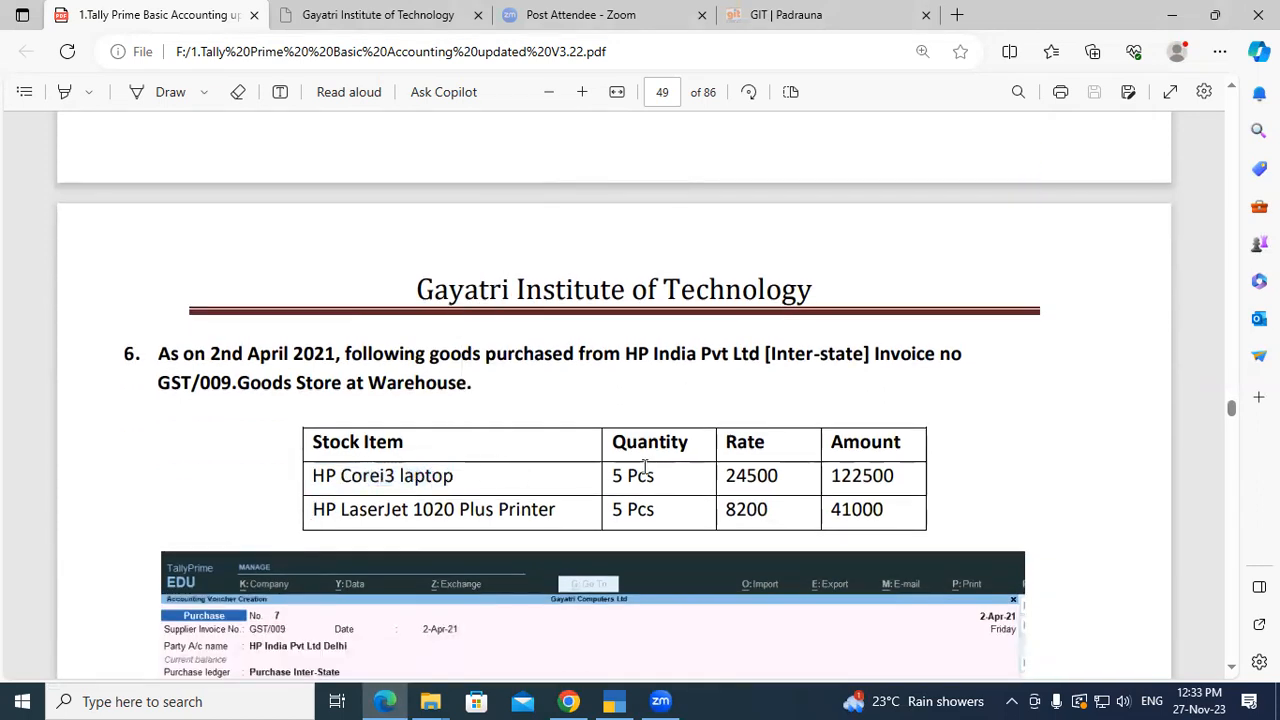
pyautogui.moveTo(718, 474); pyautogui.dragTo(780, 476)
pyautogui.click(829, 474)
pyautogui.moveTo(314, 510); pyautogui.dragTo(422, 510)
pyautogui.click(422, 510)
pyautogui.moveTo(624, 353); pyautogui.dragTo(743, 353)
pyautogui.click(743, 352)
# Switch to TallyPrime and set the purchase voucher's supplier invoice number to Gst-009, accepting the offered invoice date
pyautogui.hotkey('alt', 'Tab')
pyautogui.write('Gst-009')
pyautogui.press('Return')
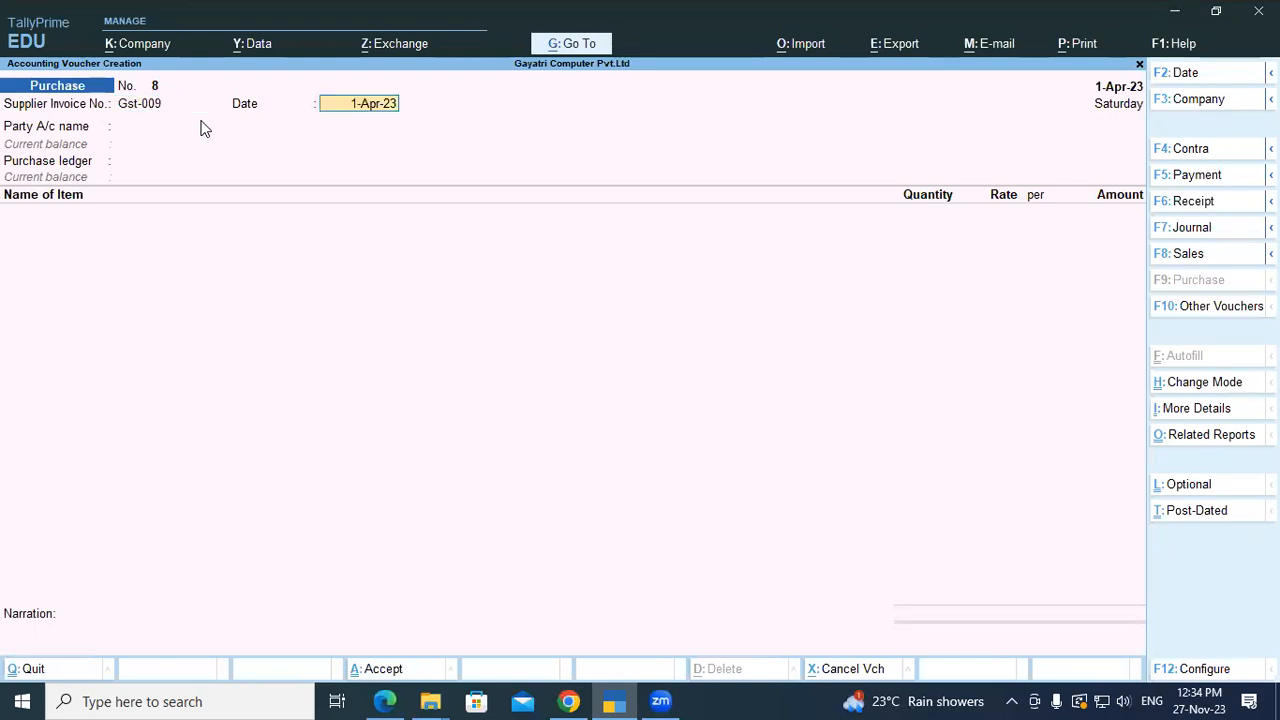
pyautogui.press('Return')
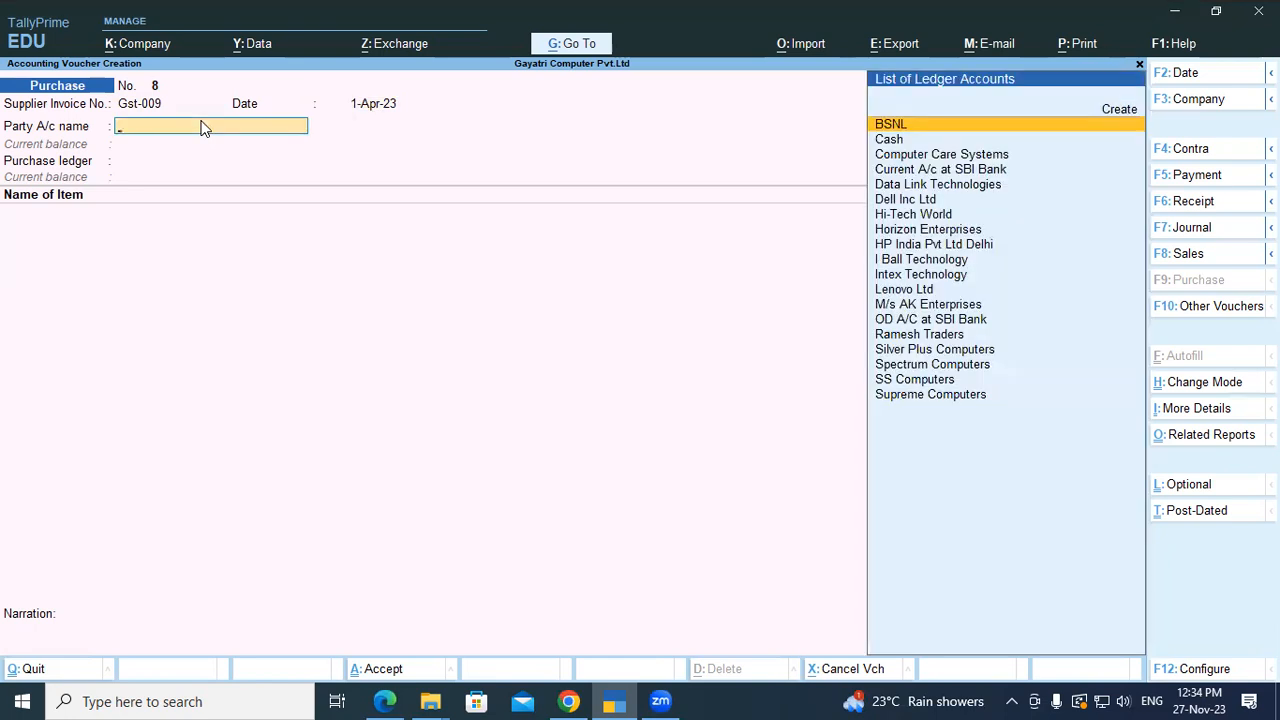
# Choose HP India Pvt Ltd Delhi as the party account and pass through the details preceding its party information unchanged
pyautogui.write('Hp')
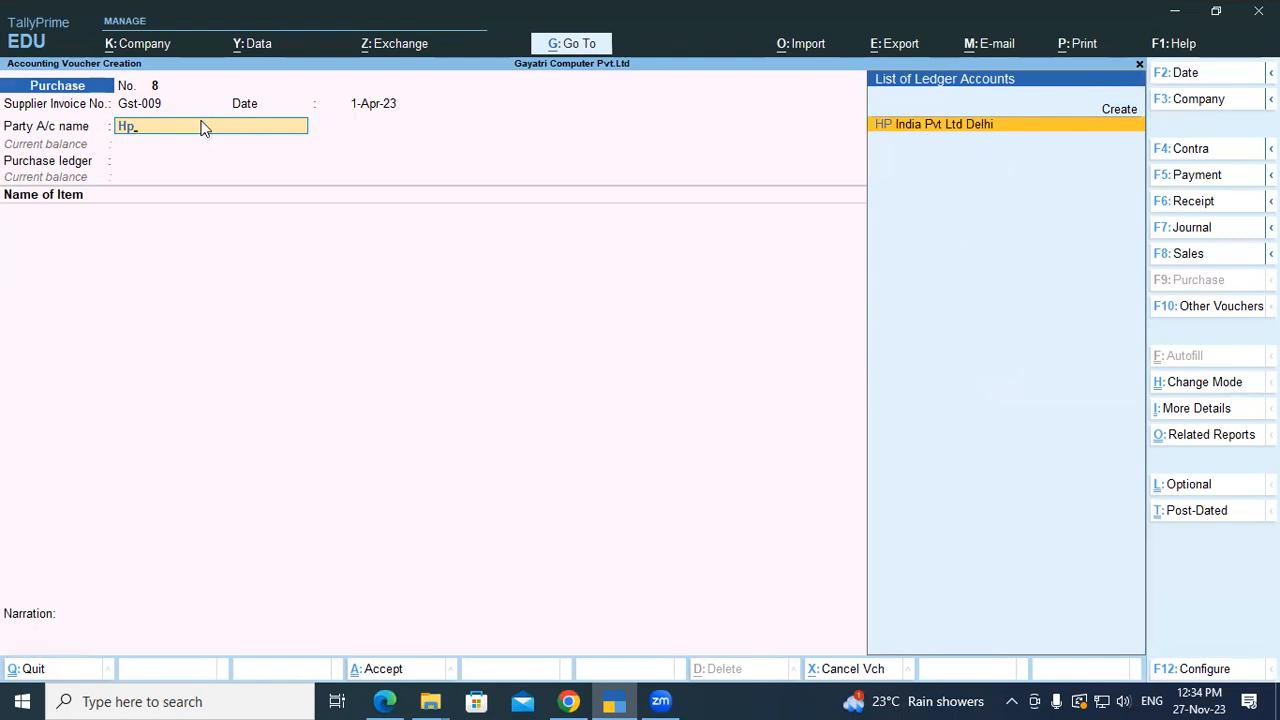
pyautogui.press('Return')
pyautogui.press('Return')
pyautogui.press('Return')
pyautogui.press('Return')
pyautogui.press('Return')
pyautogui.press('Return')
pyautogui.press('Return')
pyautogui.press('Return')
pyautogui.press('Return')
pyautogui.press('Return')
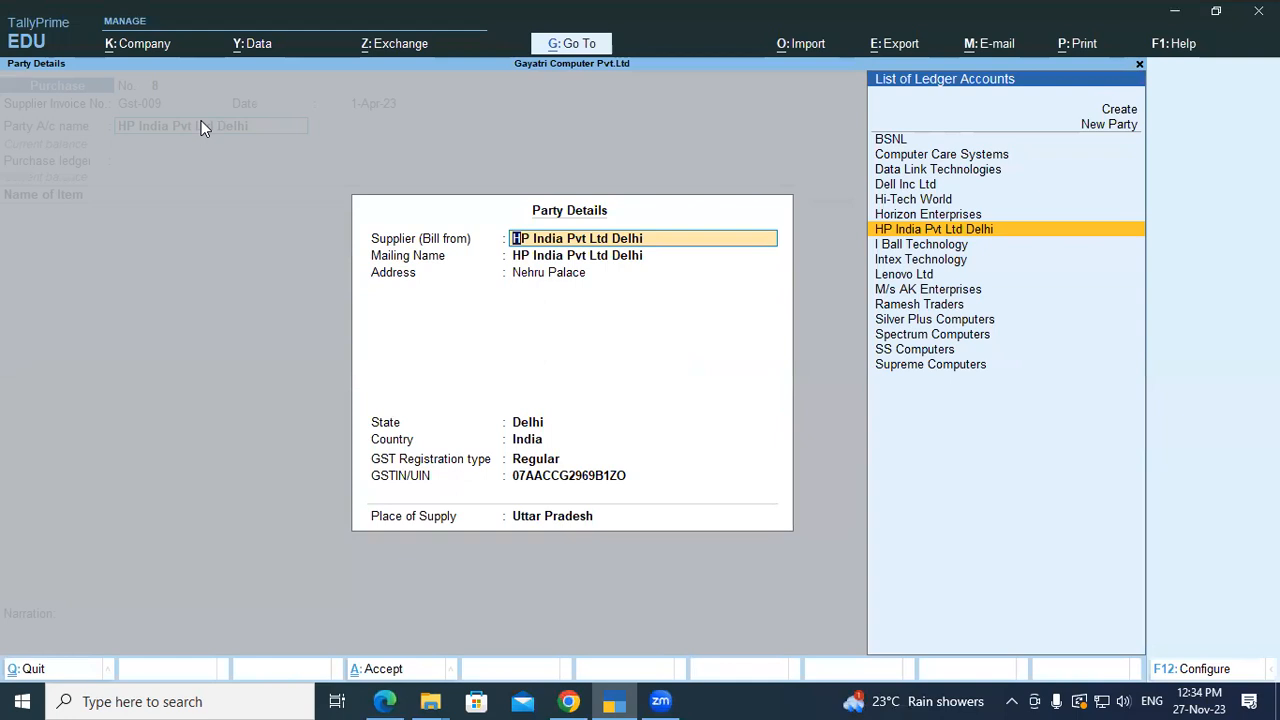
# Accept the supplier's party details with Delhi as the state and Uttar Pradesh as the place of supply
pyautogui.press('Return')
pyautogui.press('Return')
pyautogui.press('Return')
pyautogui.press('Return')
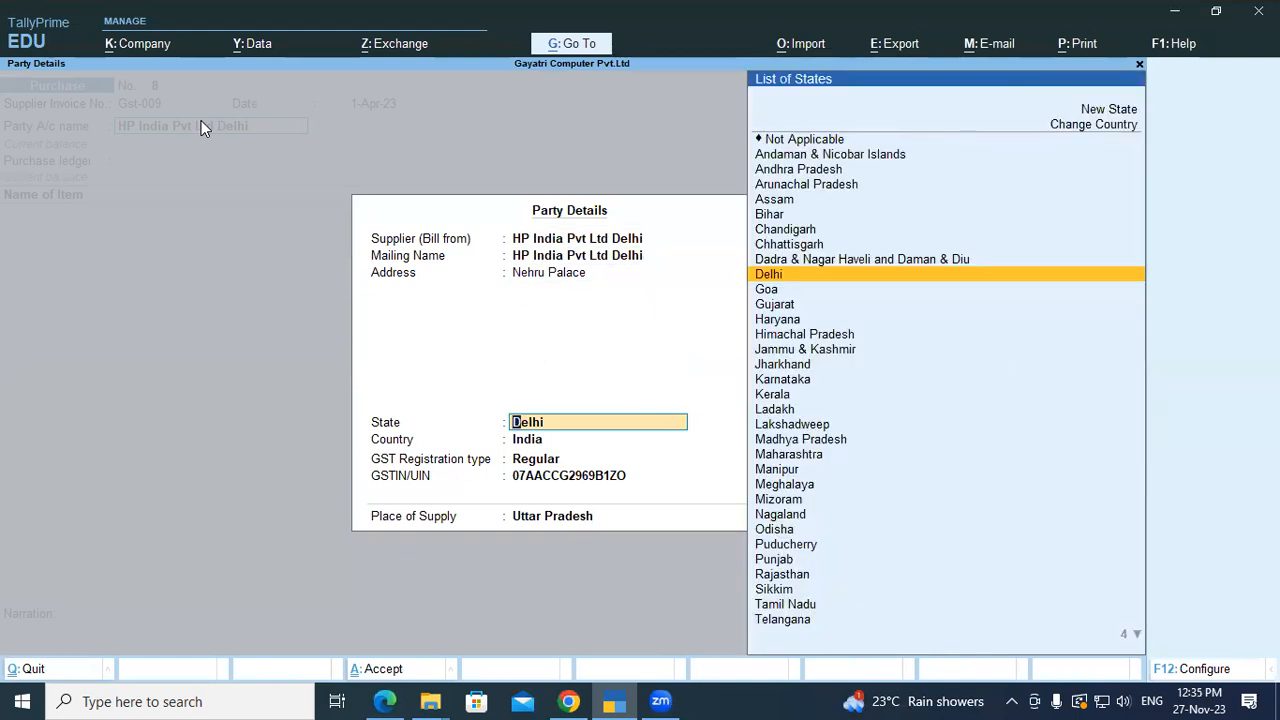
pyautogui.press('Return')
pyautogui.press('Return')
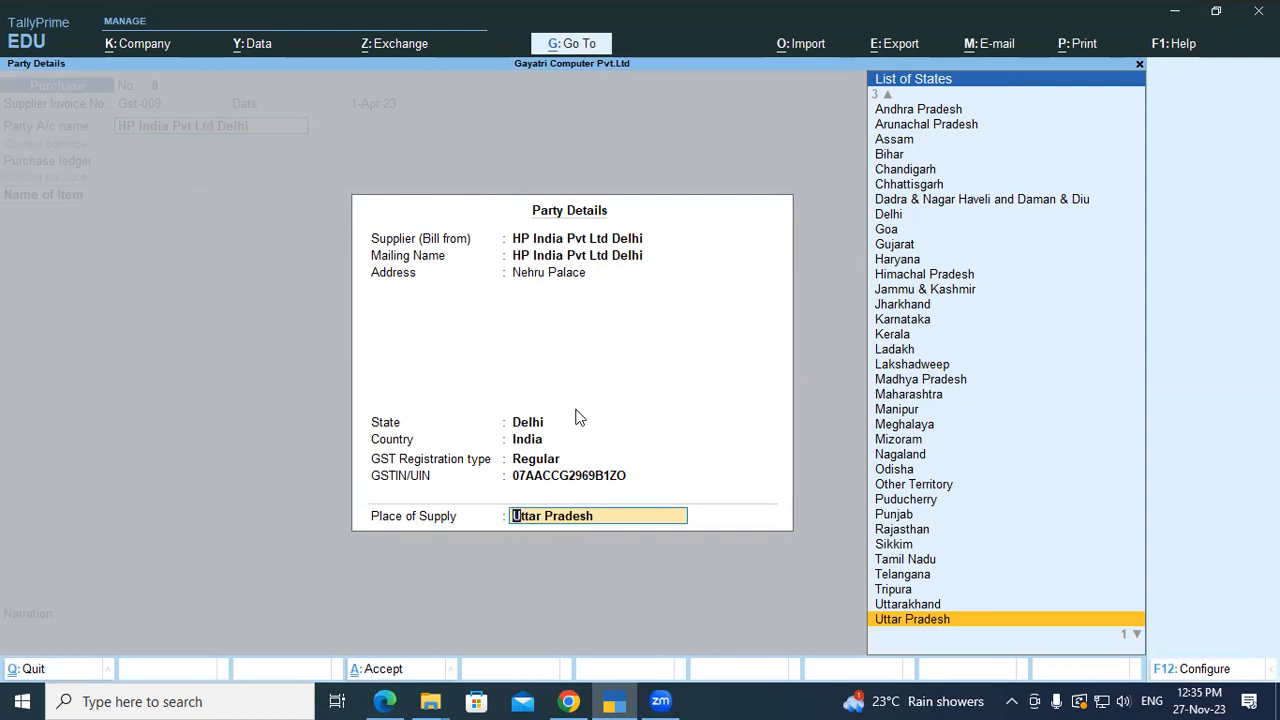
pyautogui.press('Return')
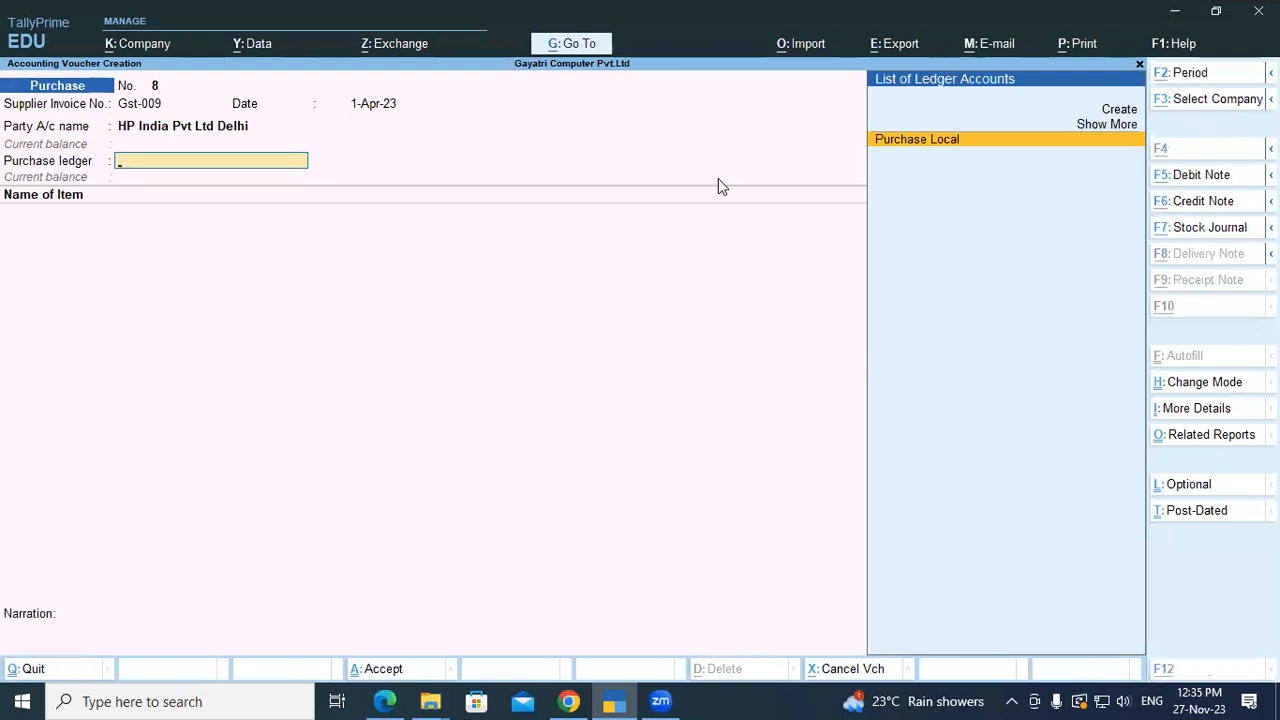
# Create a purchase ledger named Purchase Interstate from within the voucher and place it under Purchase Accounts
pyautogui.hotkey('alt', 'c')
pyautogui.write('P')
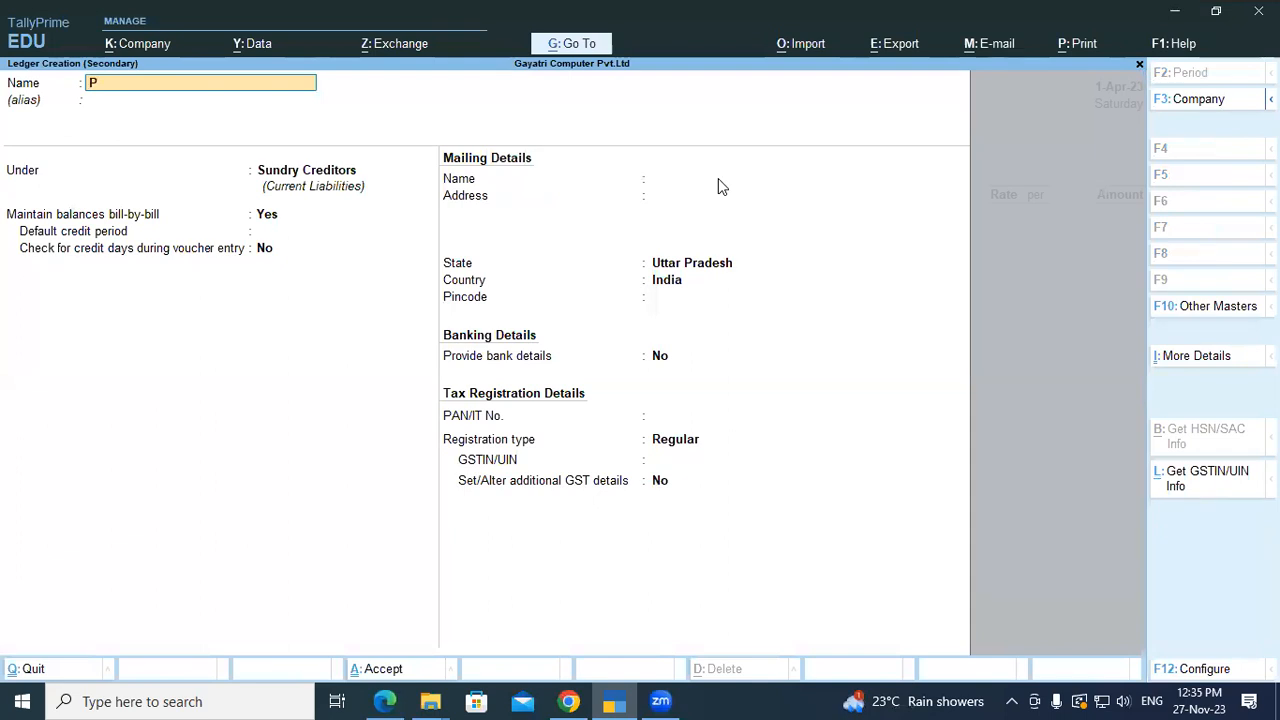
pyautogui.write('urchase Interstate')
pyautogui.press('Return')
pyautogui.press('Return')
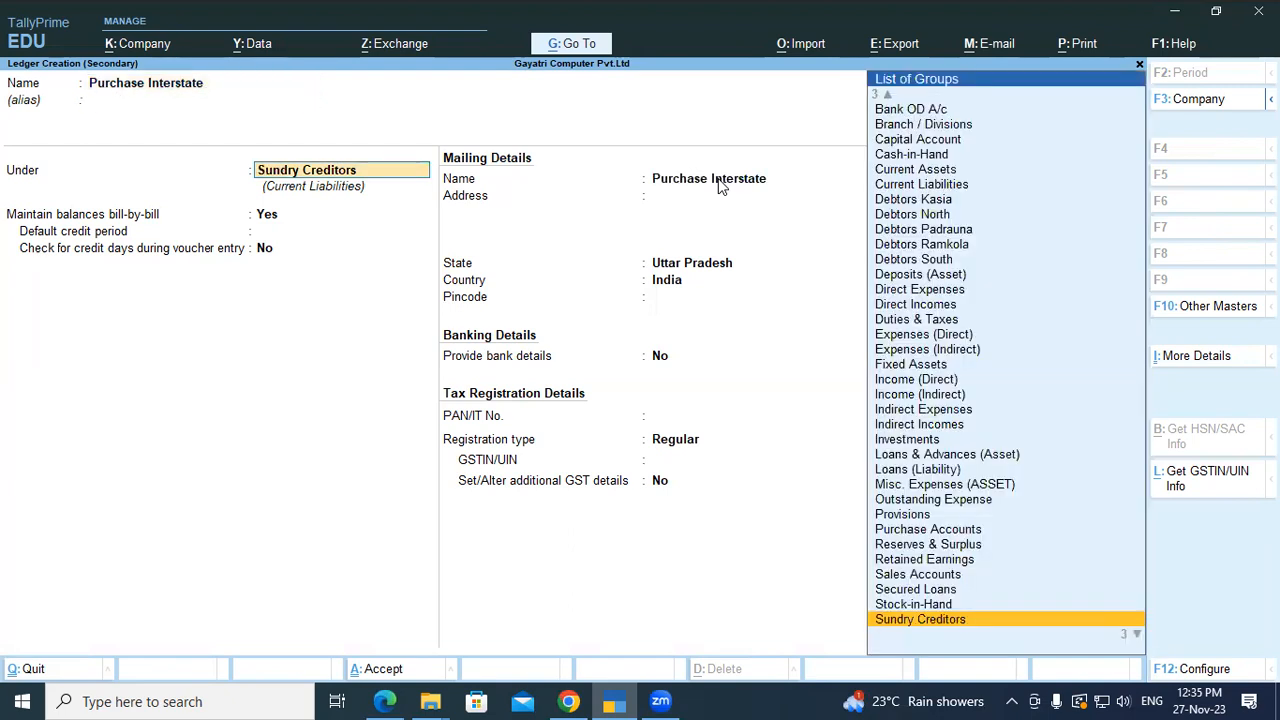
pyautogui.write('Pu')
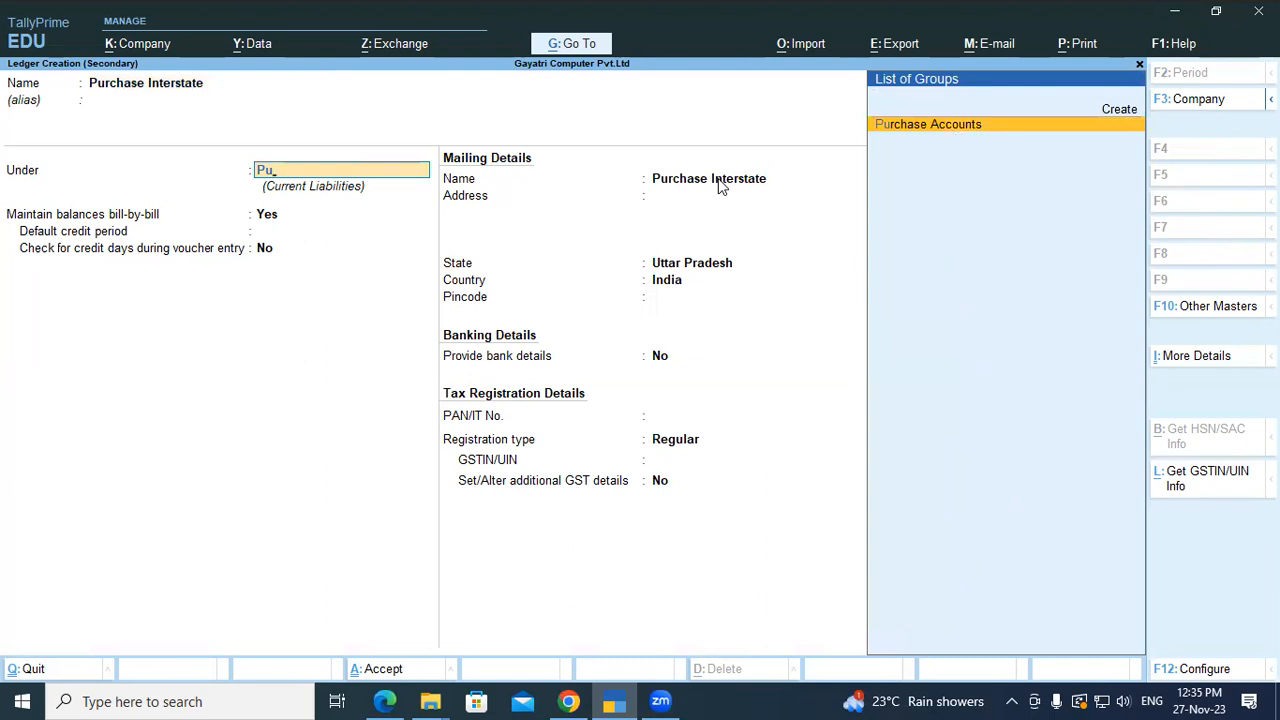
pyautogui.press('Return')
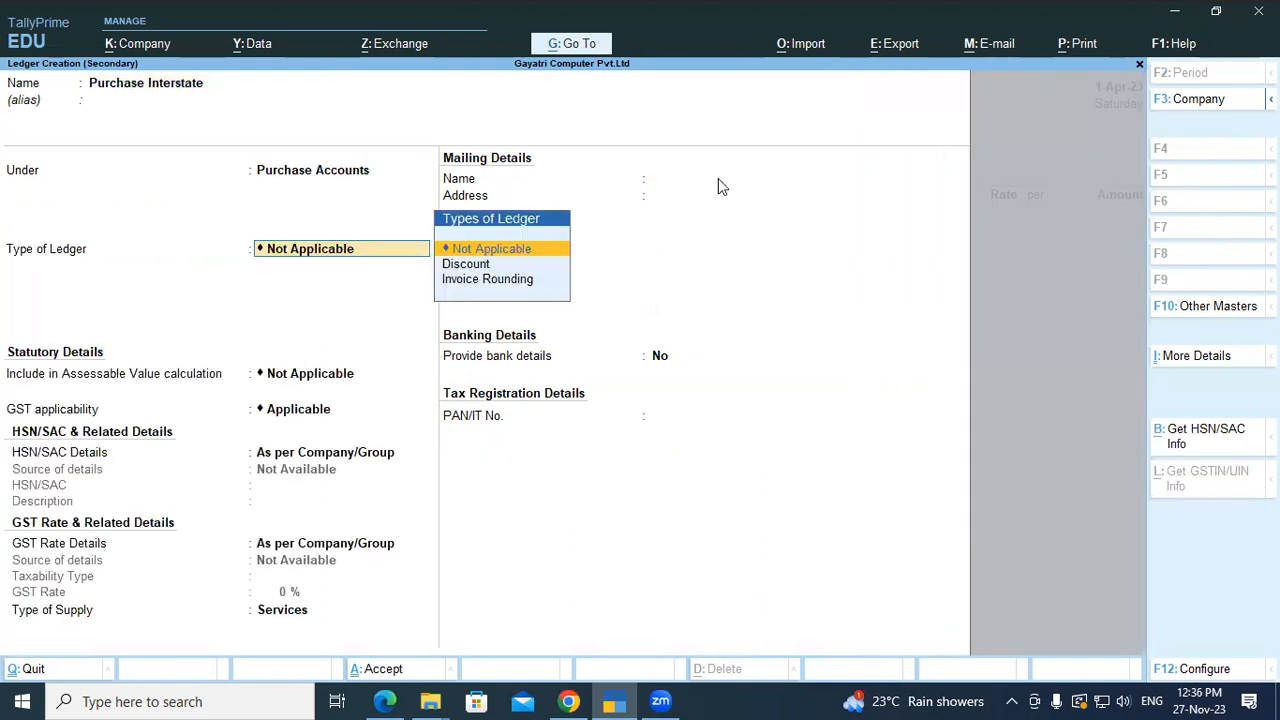
# Keep the ledger type and assessable value inclusion as Not Applicable, set GST applicability to Not Applicable, and save the ledger
pyautogui.press('Return')
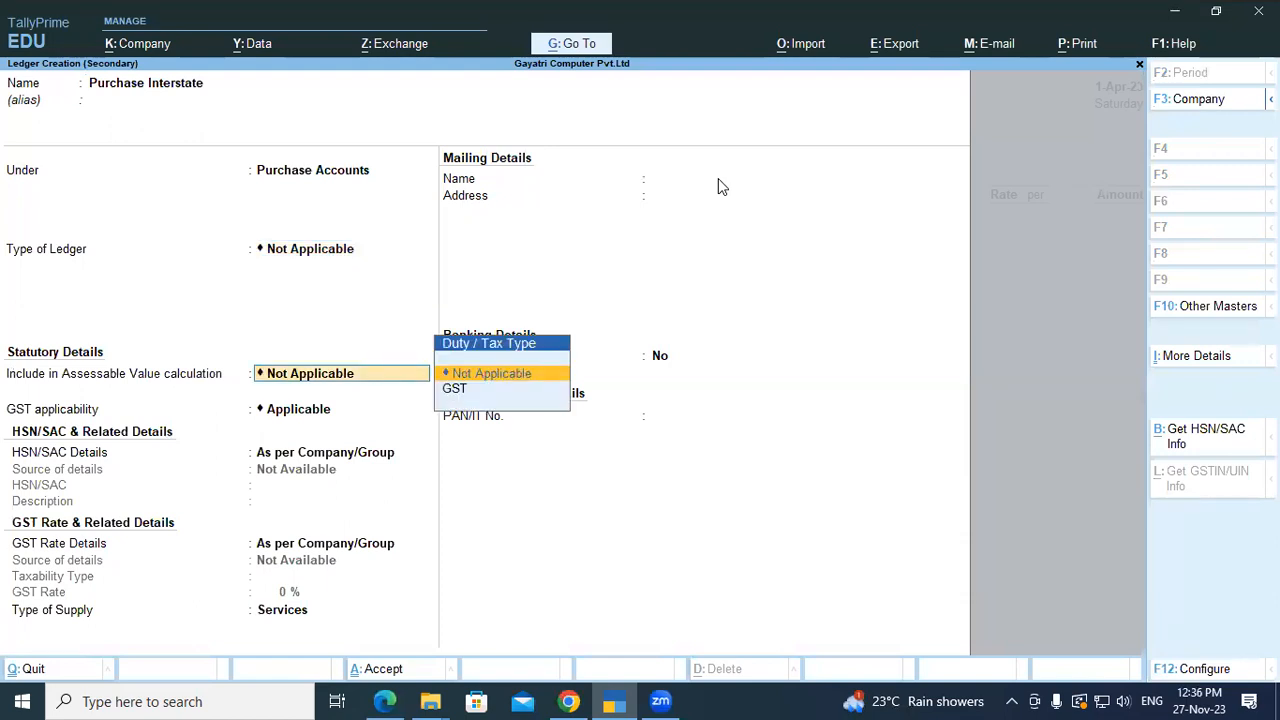
pyautogui.press('Return')
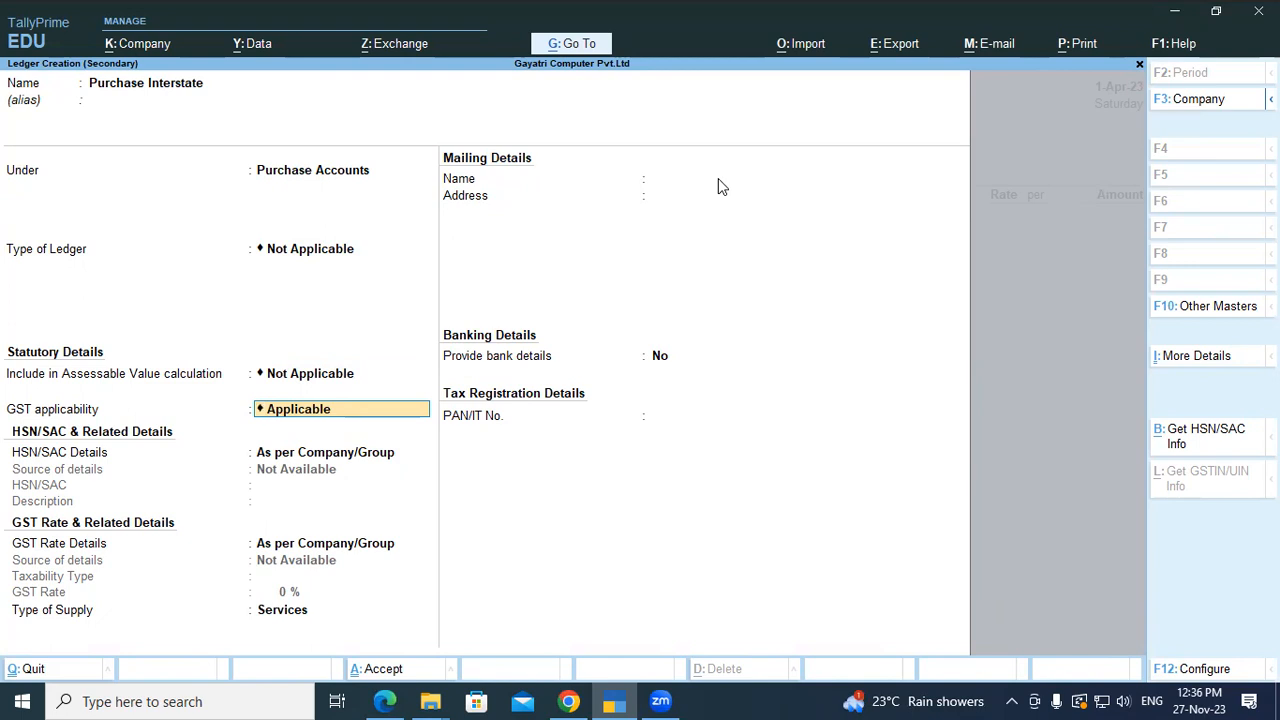
pyautogui.press('BackSpace')
pyautogui.press('Down')
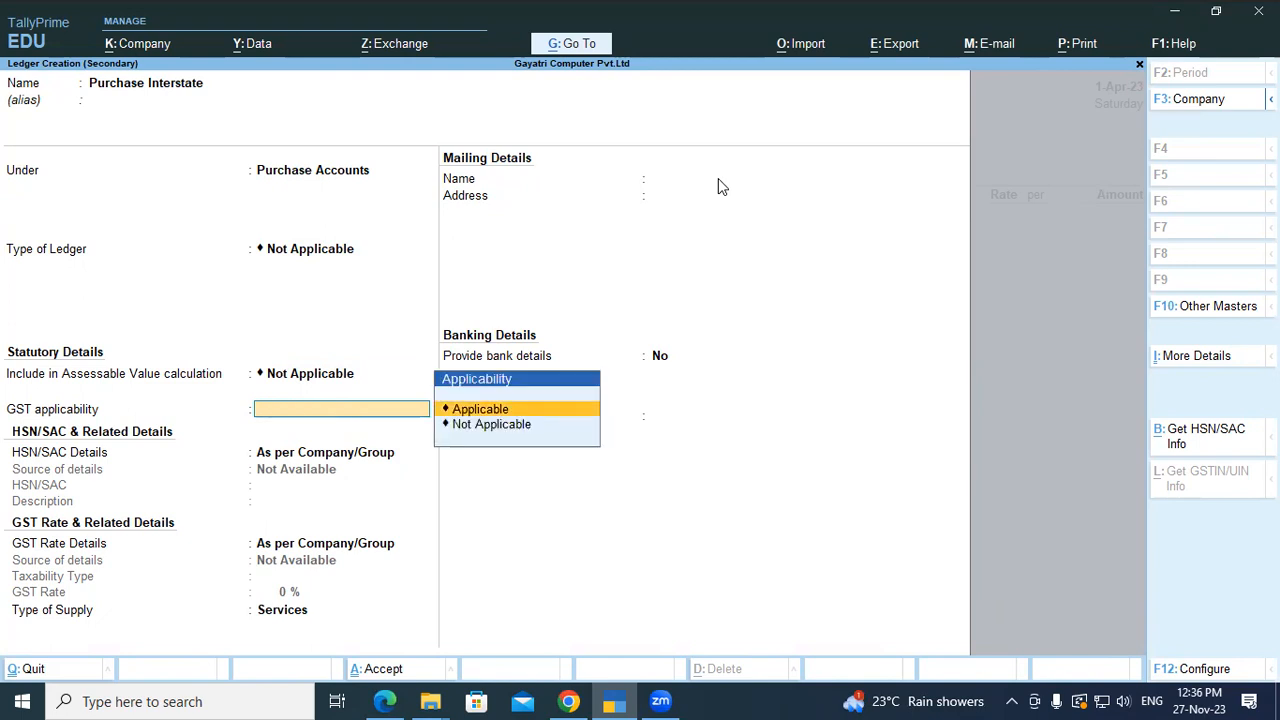
pyautogui.press('Down')
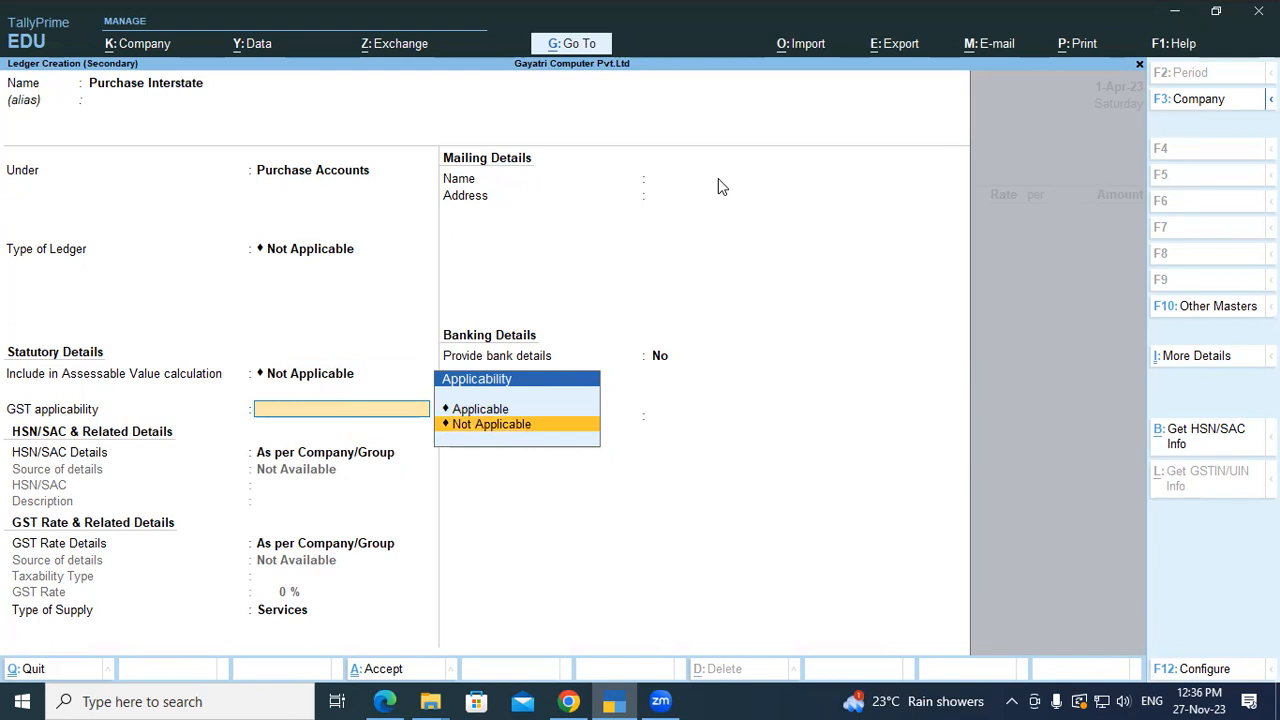
pyautogui.press('Return')
pyautogui.press('Return')
pyautogui.press('Return')
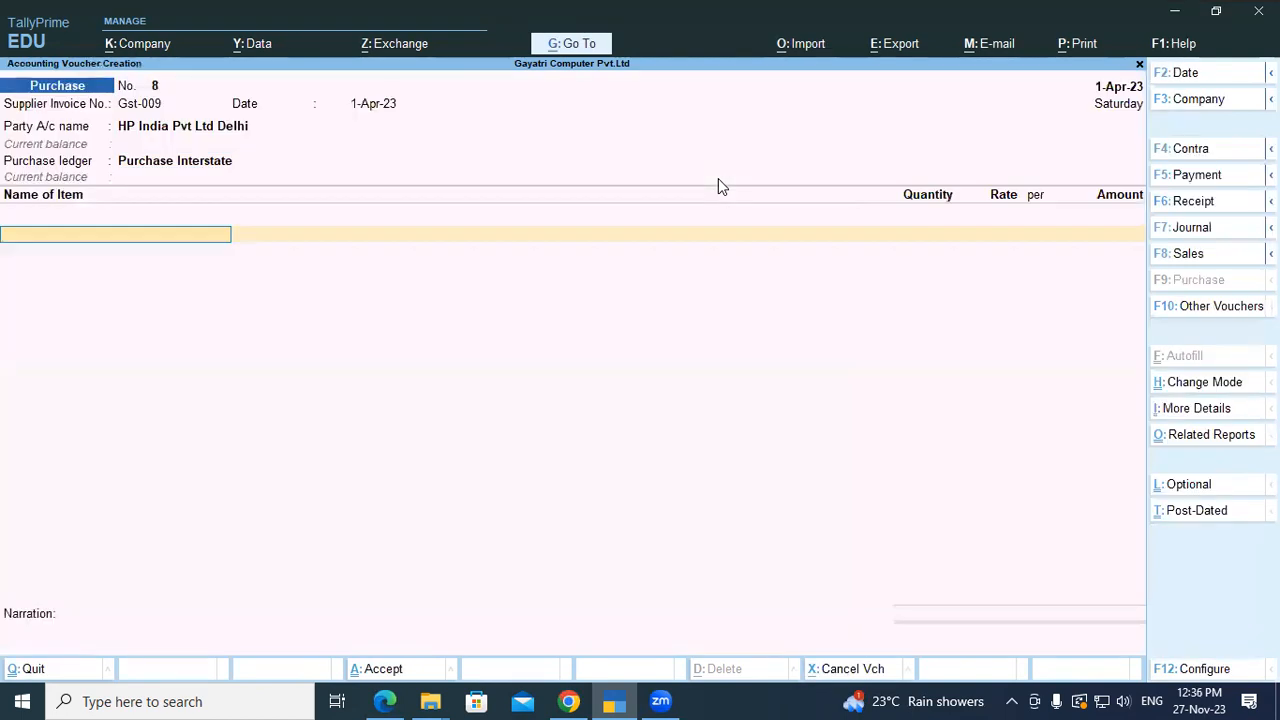
pyautogui.write('Co')
pyautogui.press('BackSpace')
pyautogui.press('BackSpace')
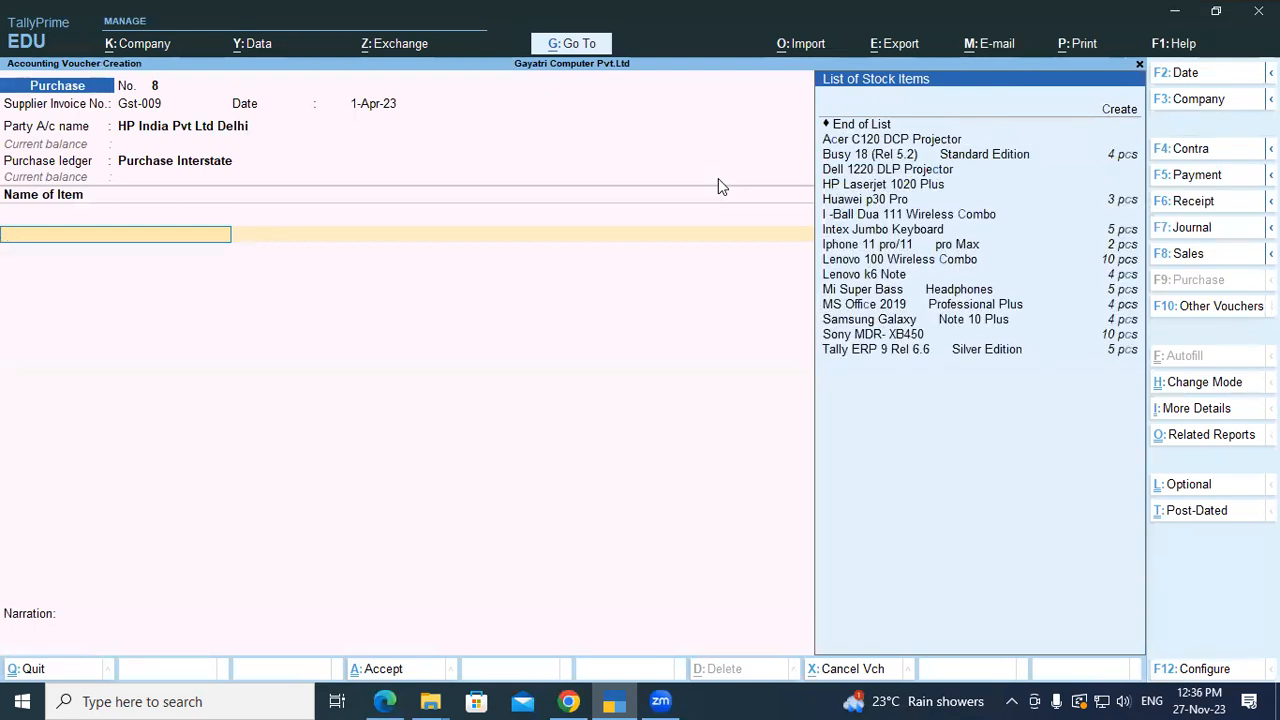
# Start a new stock item from the voucher and name it HP Corei3 laptop, taking the name from the assignment PDF
pyautogui.hotkey('alt', 'c')
pyautogui.hotkey('alt', 'Tab')
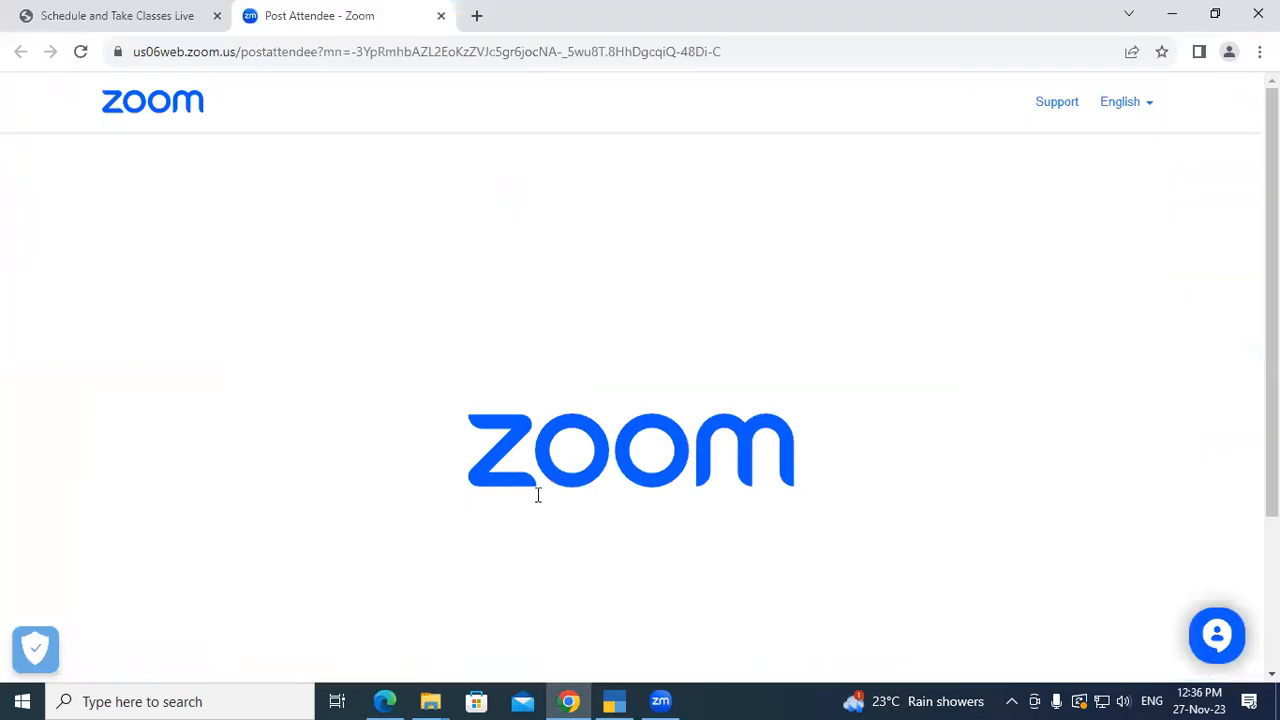
pyautogui.hotkey('alt', 'Tab')
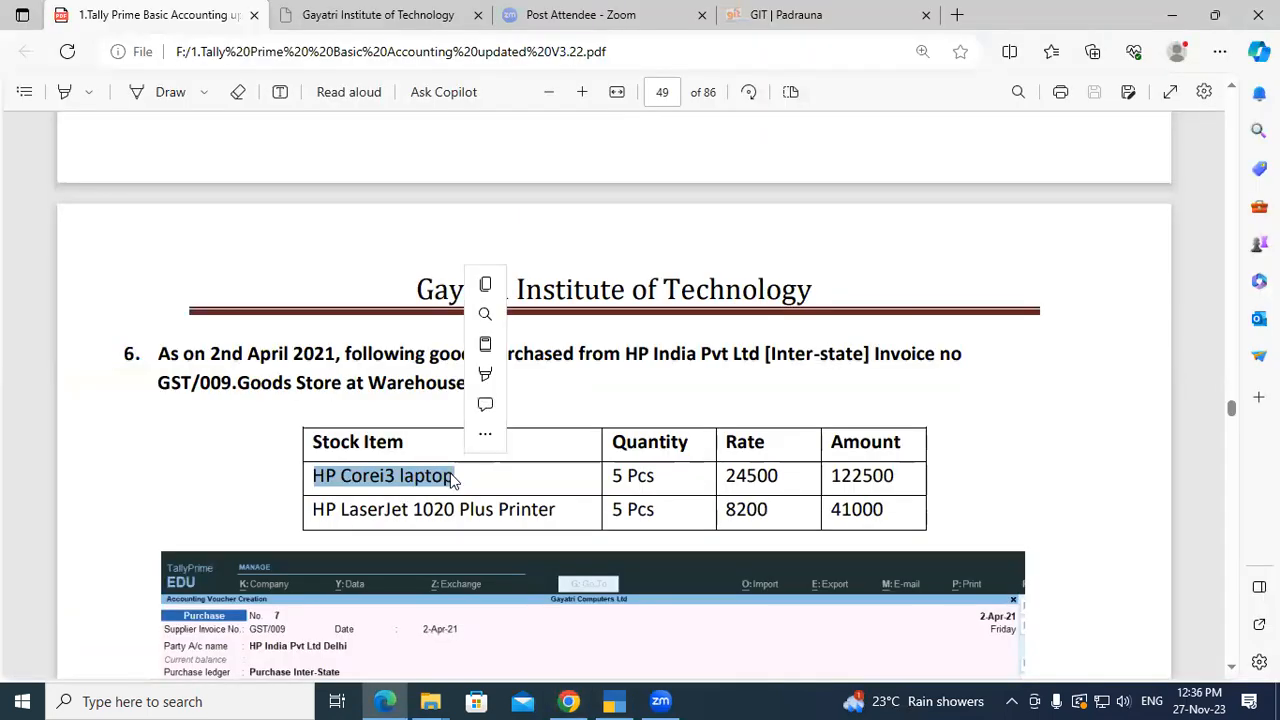
pyautogui.hotkey('alt', 'Tab')
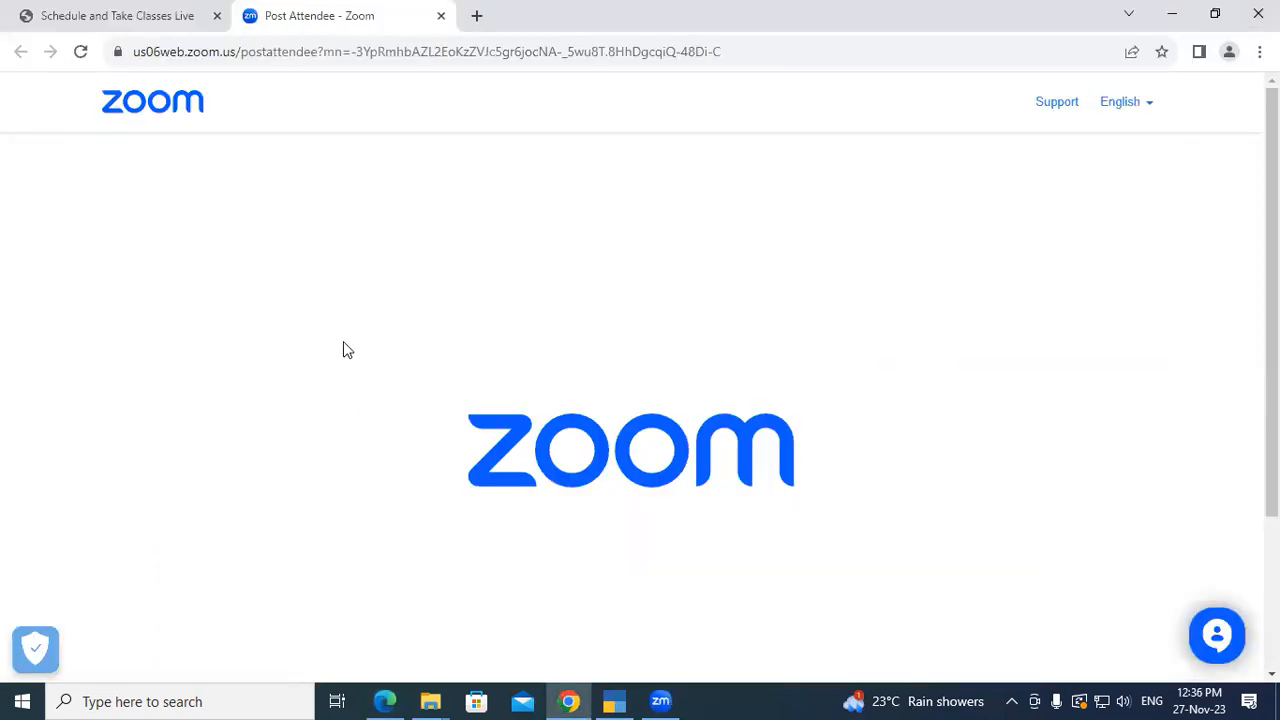
pyautogui.hotkey('alt', 'Tab')
pyautogui.press('Return')
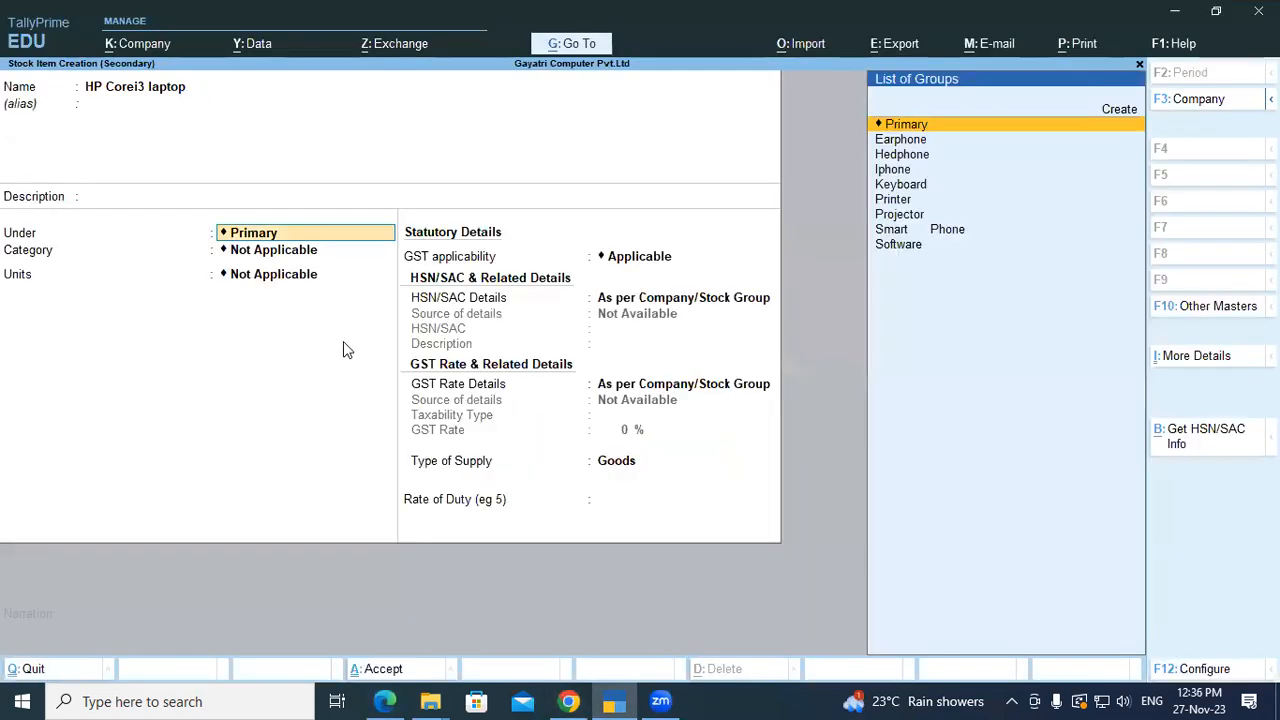
# Create a new stock group for the item named Laptop, under Primary, without adding item quantities
pyautogui.hotkey('alt', 'c')
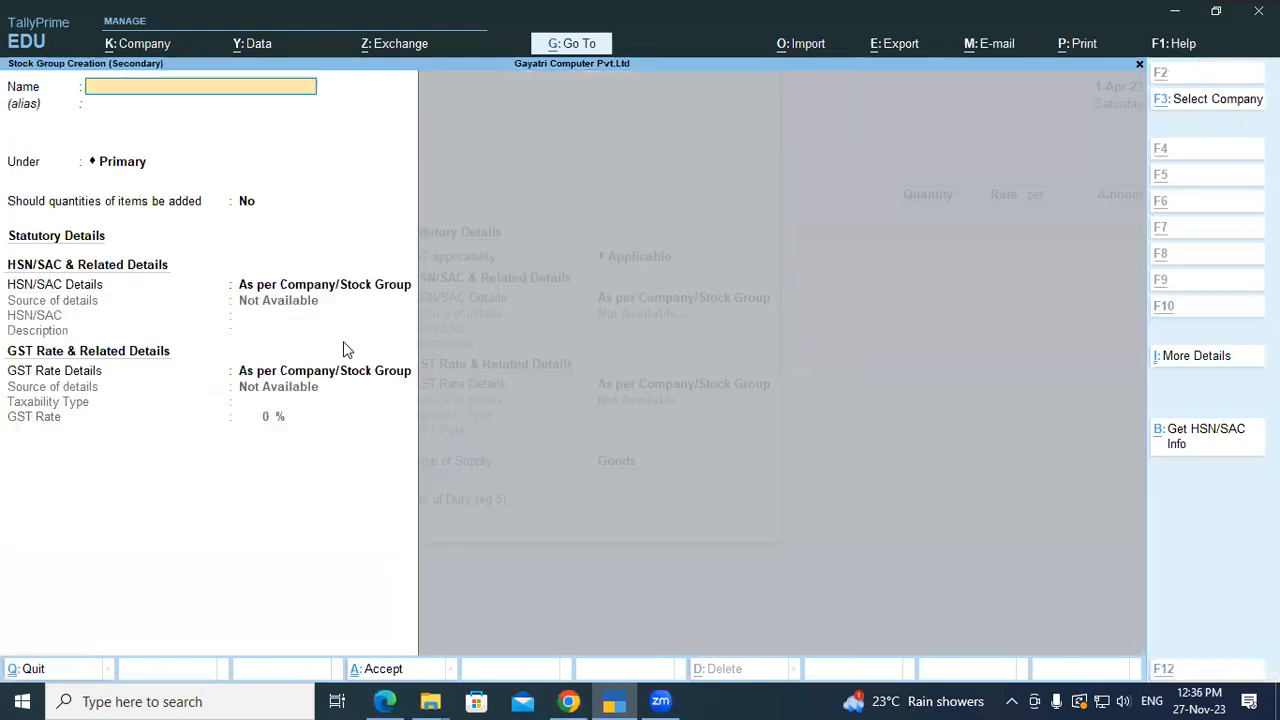
pyautogui.write('Laptop')
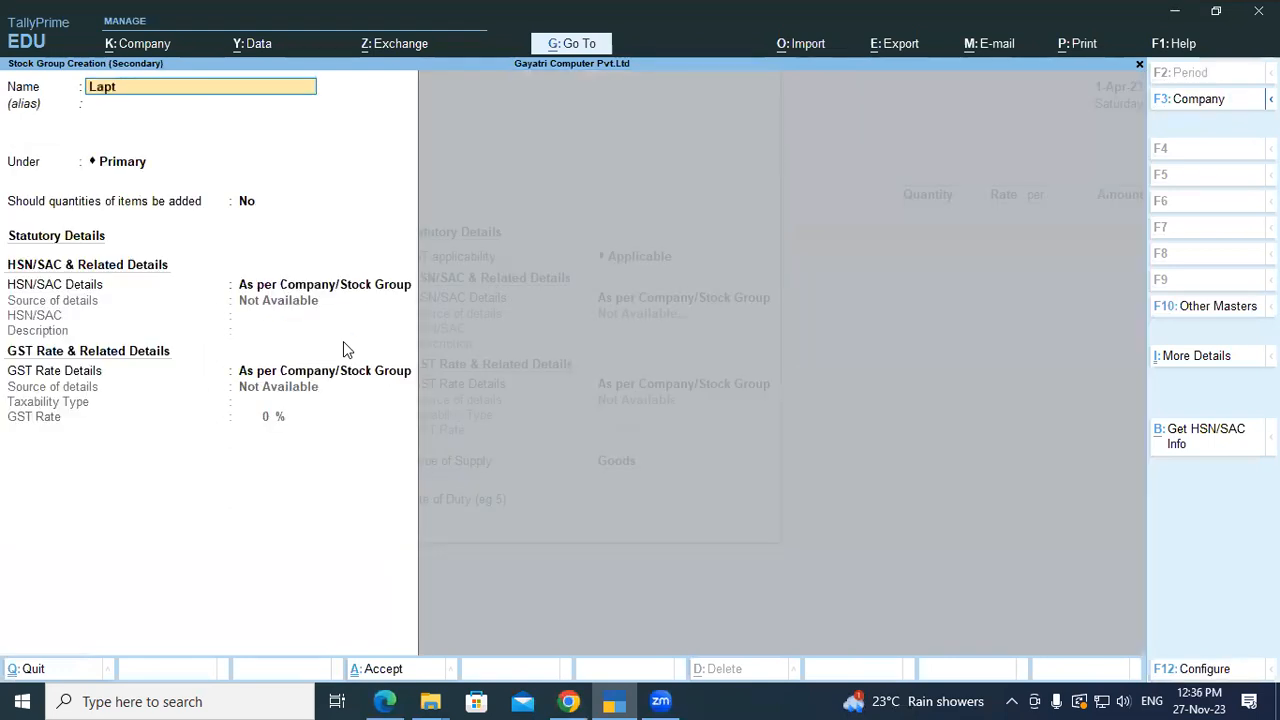
pyautogui.press('Return')
pyautogui.press('Return')
pyautogui.press('Return')
pyautogui.press('Return')
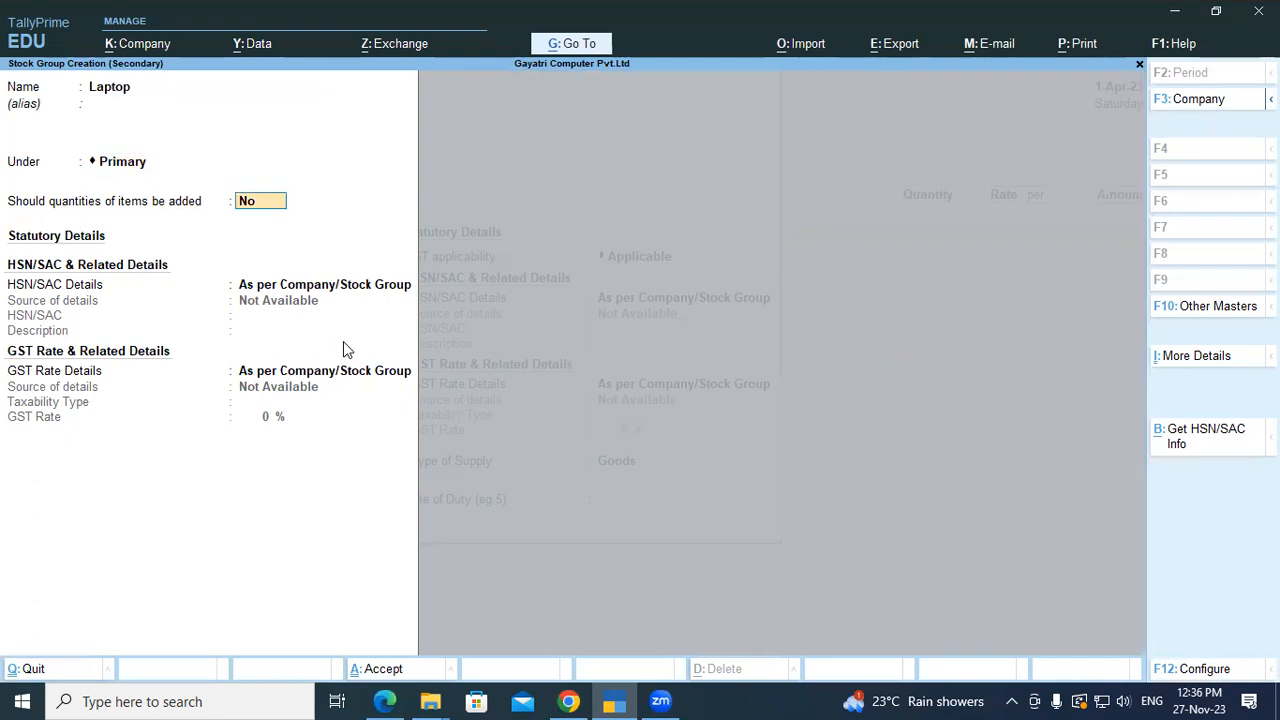
# Specify the Laptop group's HSN/SAC details directly, with code 8471 and the description HP Corei3 laptop
pyautogui.press('Down')
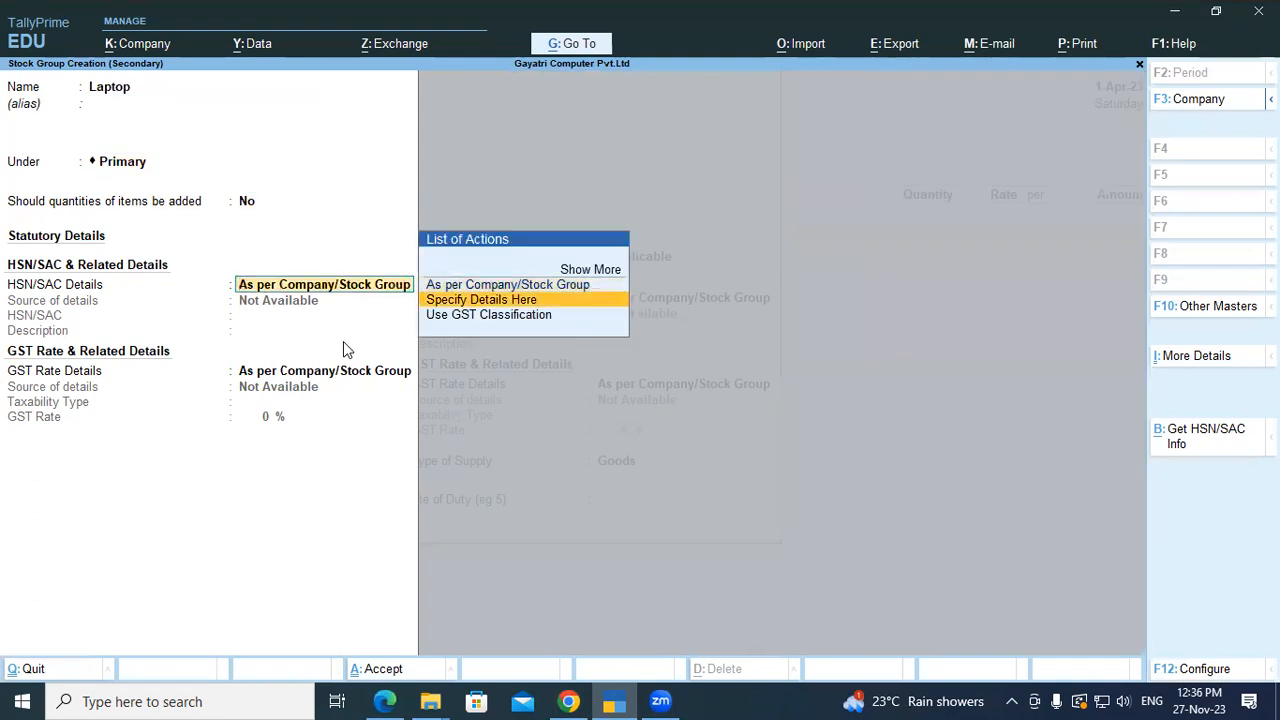
pyautogui.press('Return')
pyautogui.write('8471')
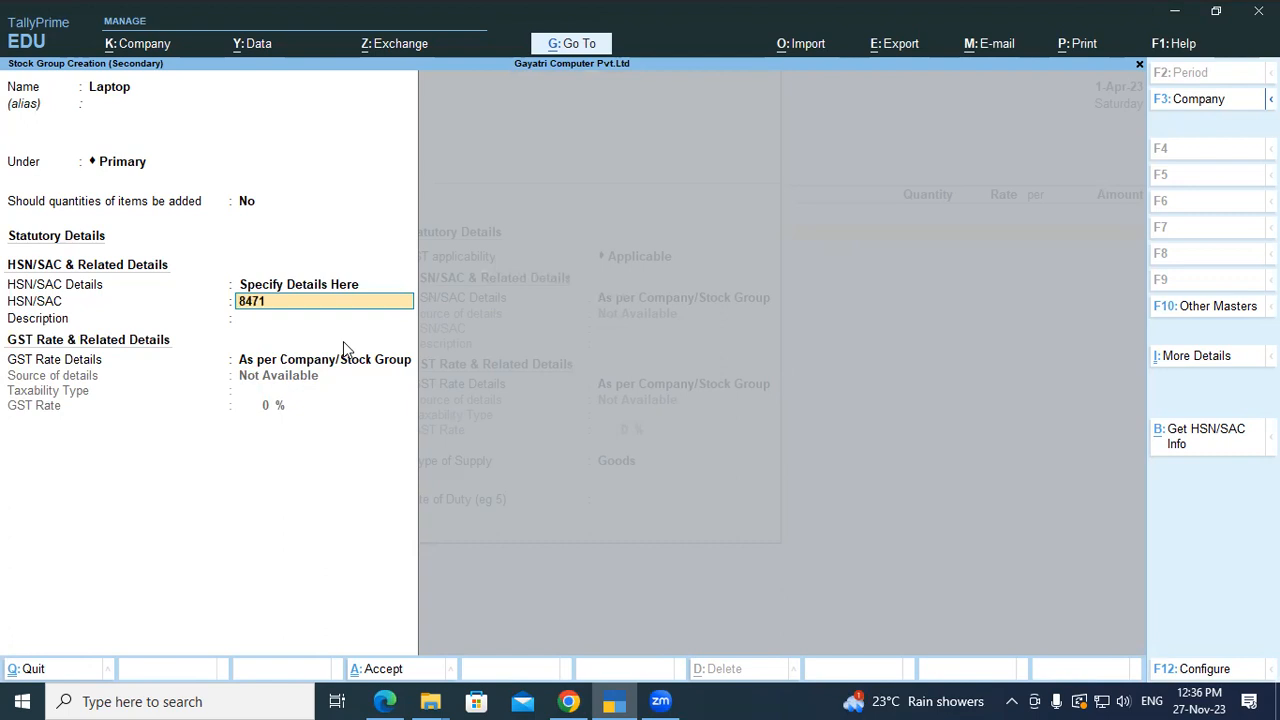
pyautogui.press('Return')
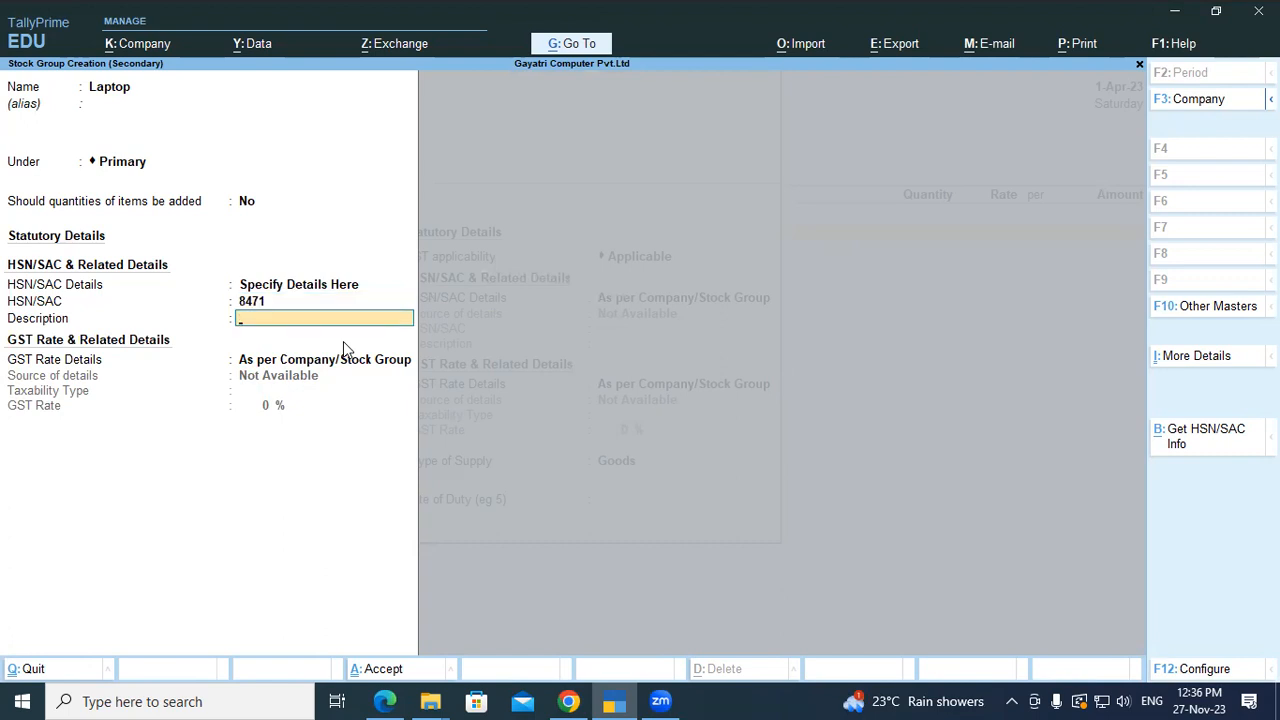
pyautogui.write('HP Corei3 laptop')
pyautogui.press('Return')
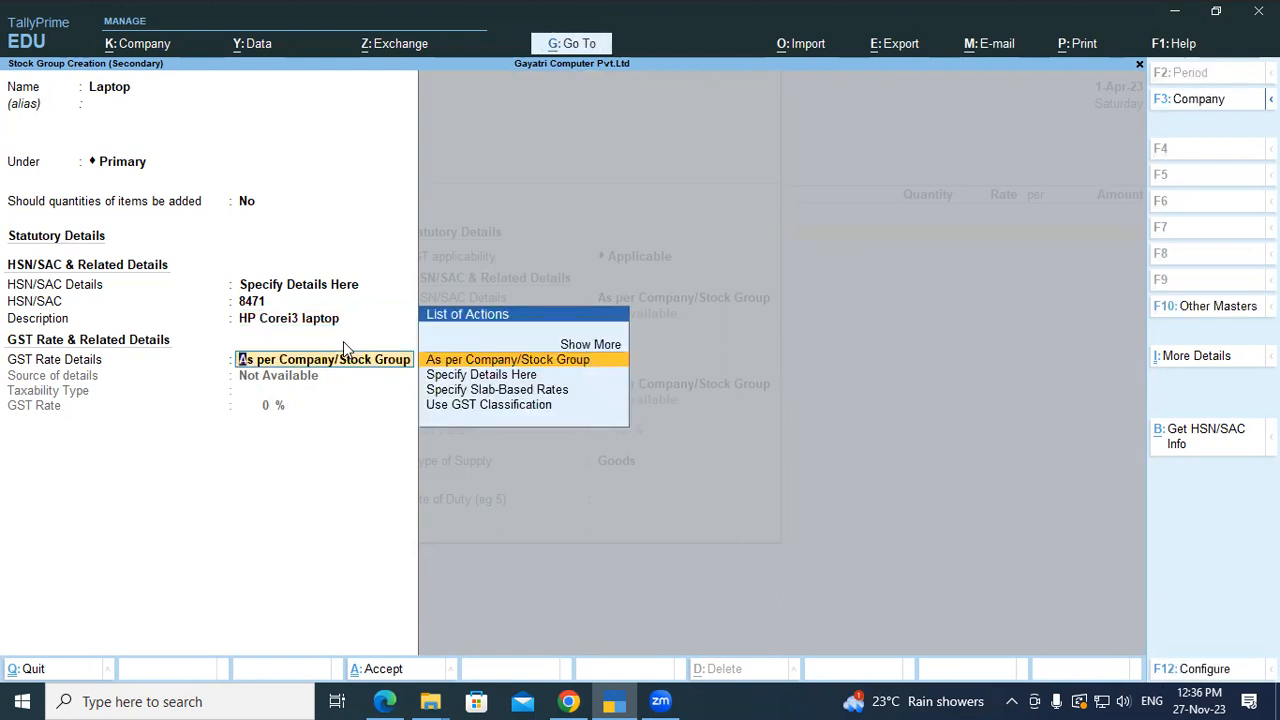
# Specify the group's GST rate details directly as Taxable at 18 % and save the Laptop group
pyautogui.press('Return')
pyautogui.press('Escape')
pyautogui.press('Down')
pyautogui.press('Return')
pyautogui.press('Return')
pyautogui.write('18')
pyautogui.press('Return')
pyautogui.press('Return')
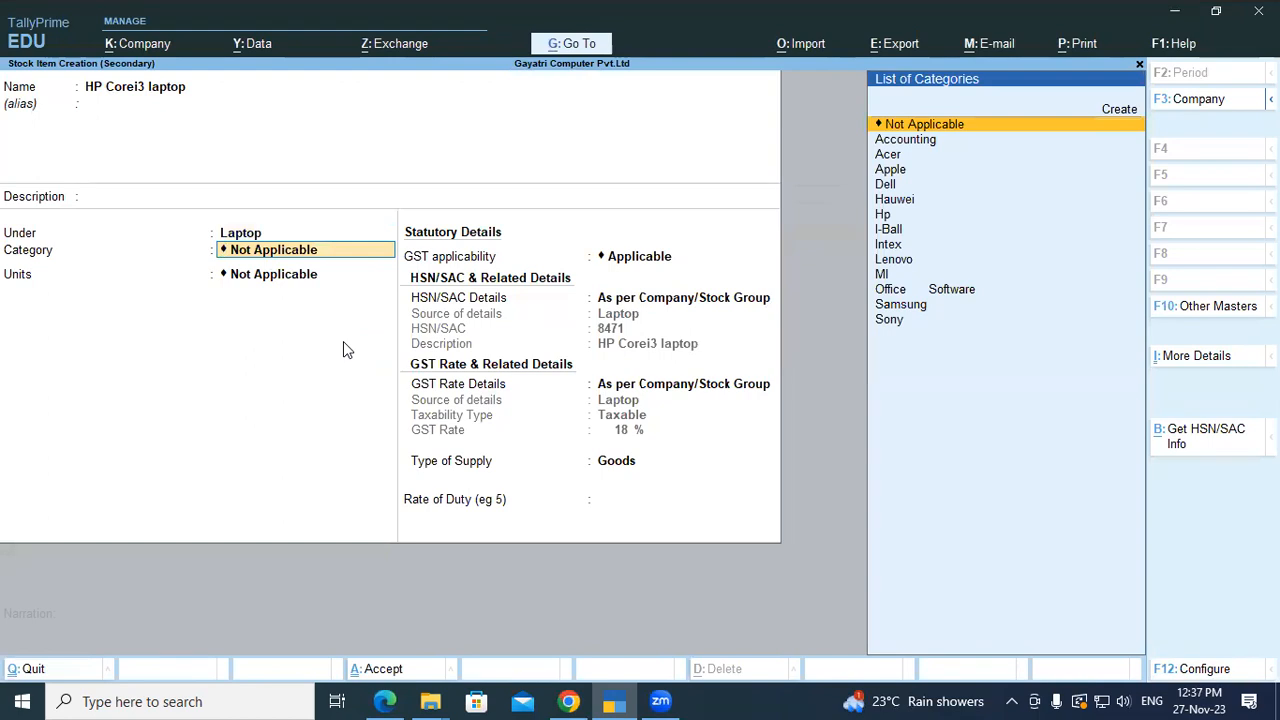
# Set the stock item's category to Hp and units to pcs, keep the group's GST details, and save the item
pyautogui.write('Hp')
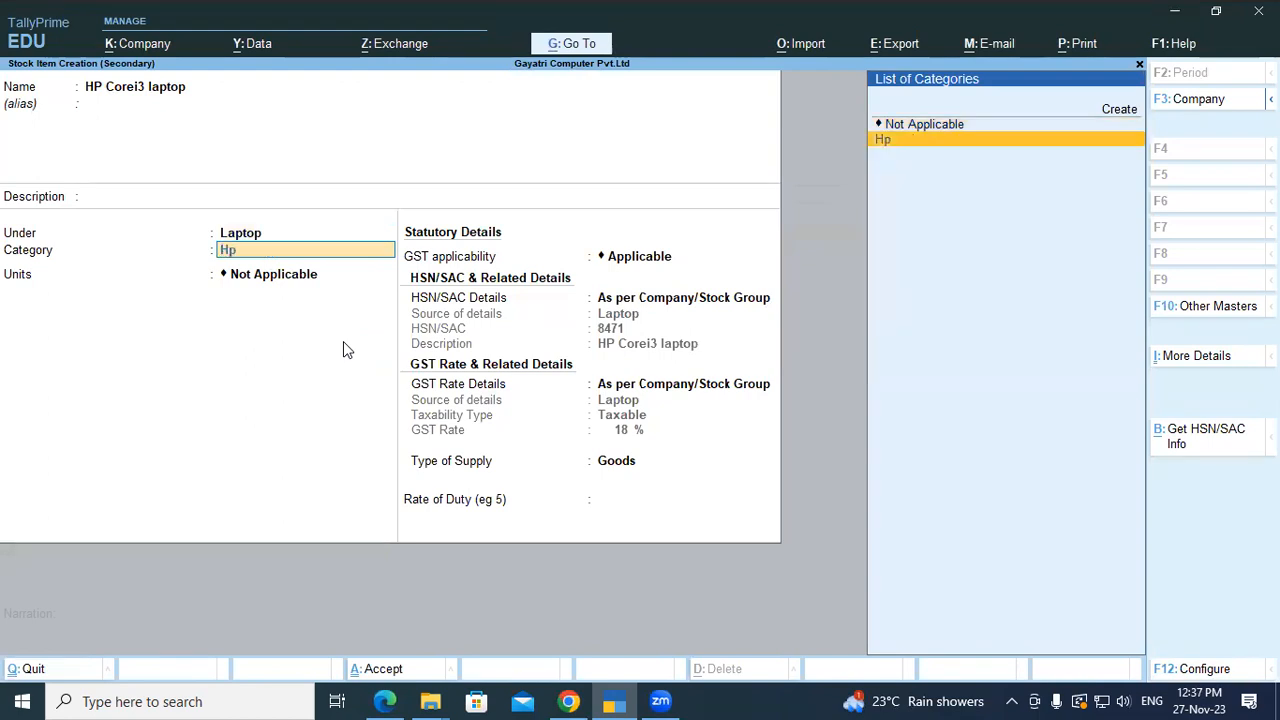
pyautogui.press('Return')
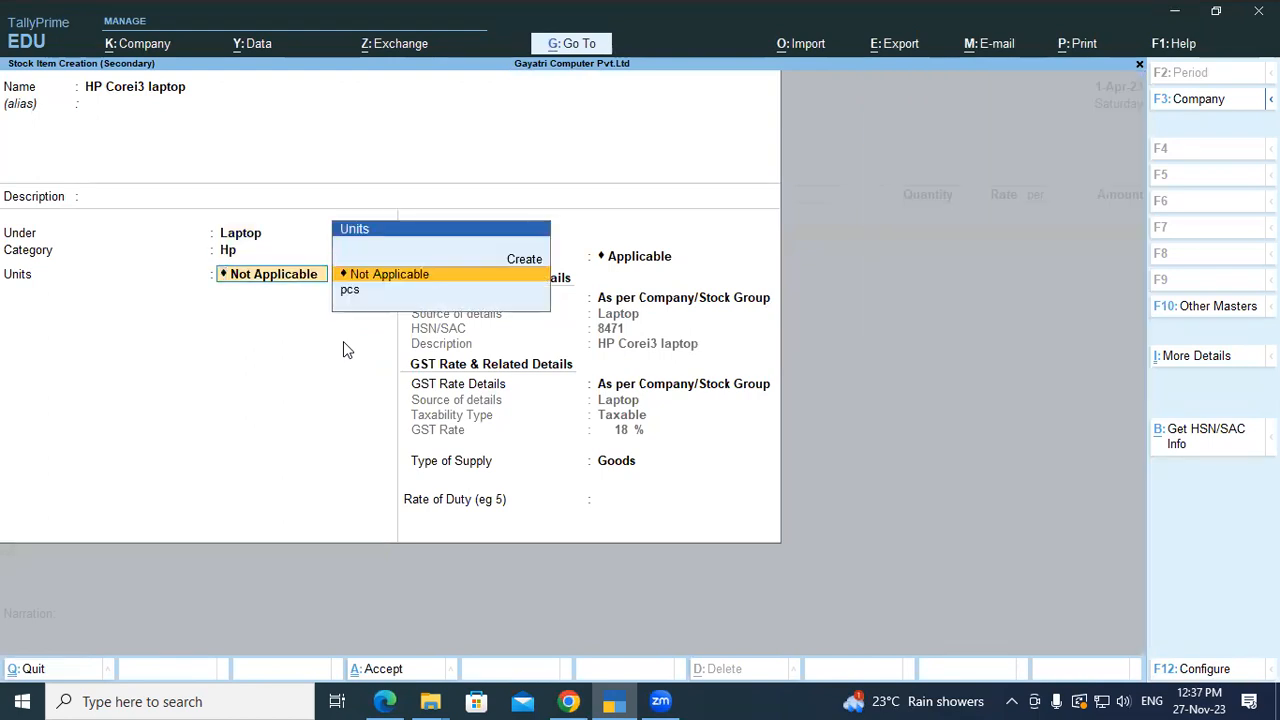
pyautogui.press('Down')
pyautogui.press('Return')
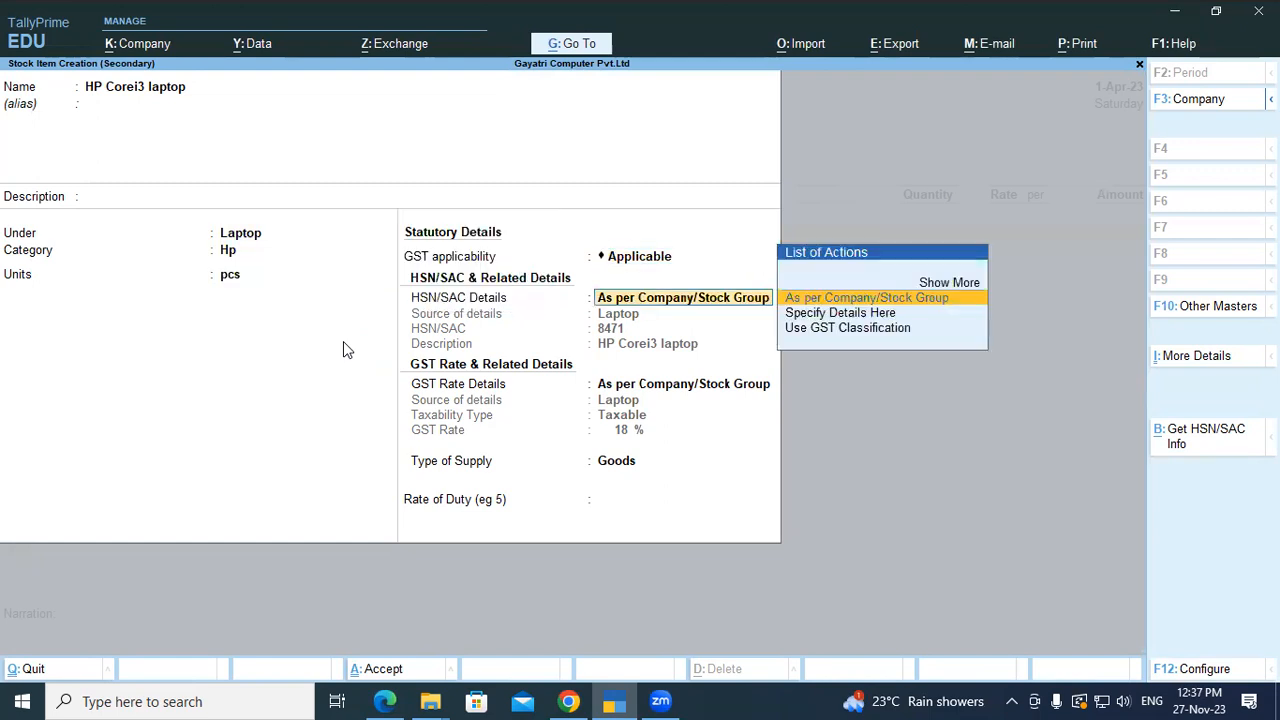
pyautogui.press('Return')
pyautogui.press('Return')
pyautogui.press('Return')
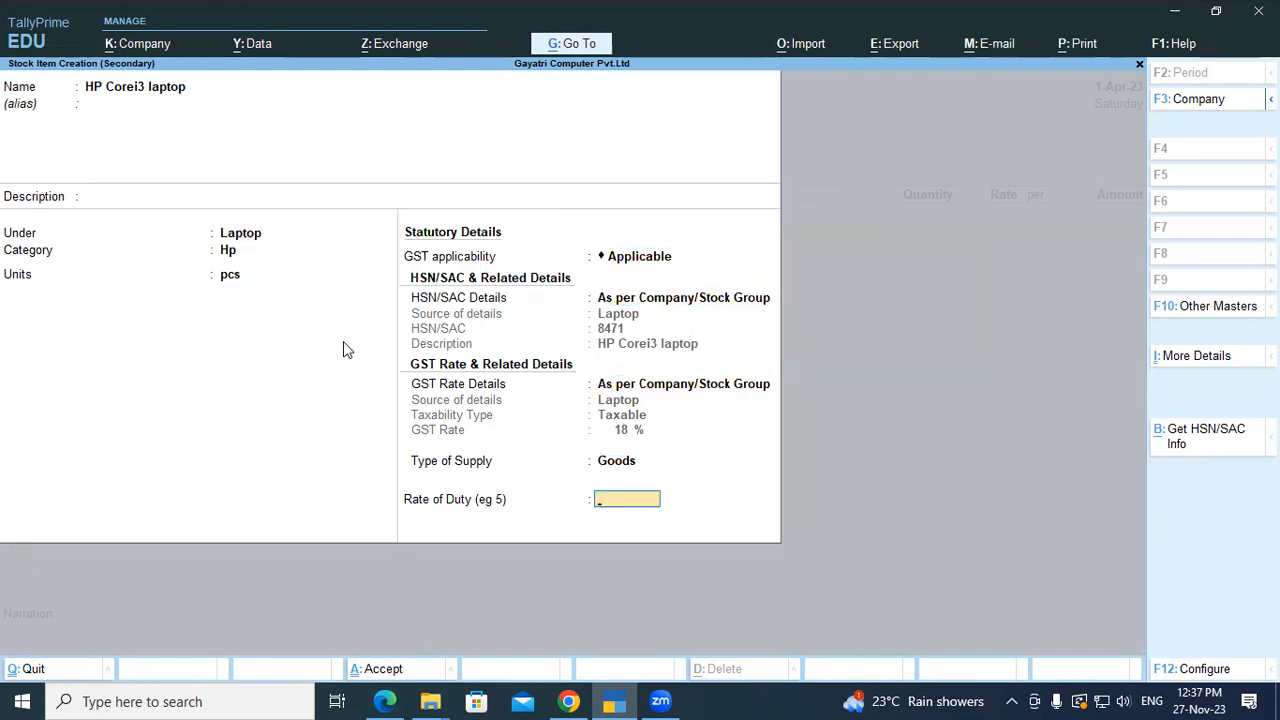
pyautogui.press('Return')
pyautogui.press('Return')
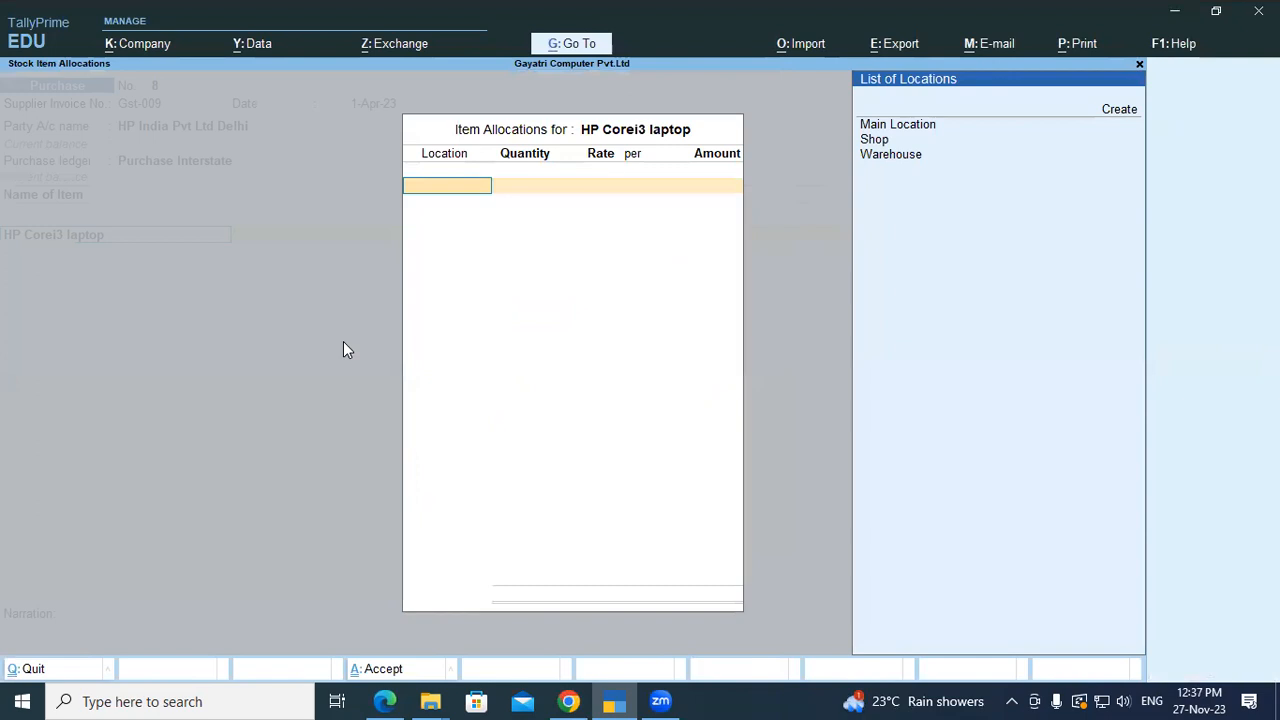
# Allocate 5 pcs of HP Corei3 laptop to the Warehouse location
pyautogui.press('Down')
pyautogui.press('Down')
pyautogui.press('Down')
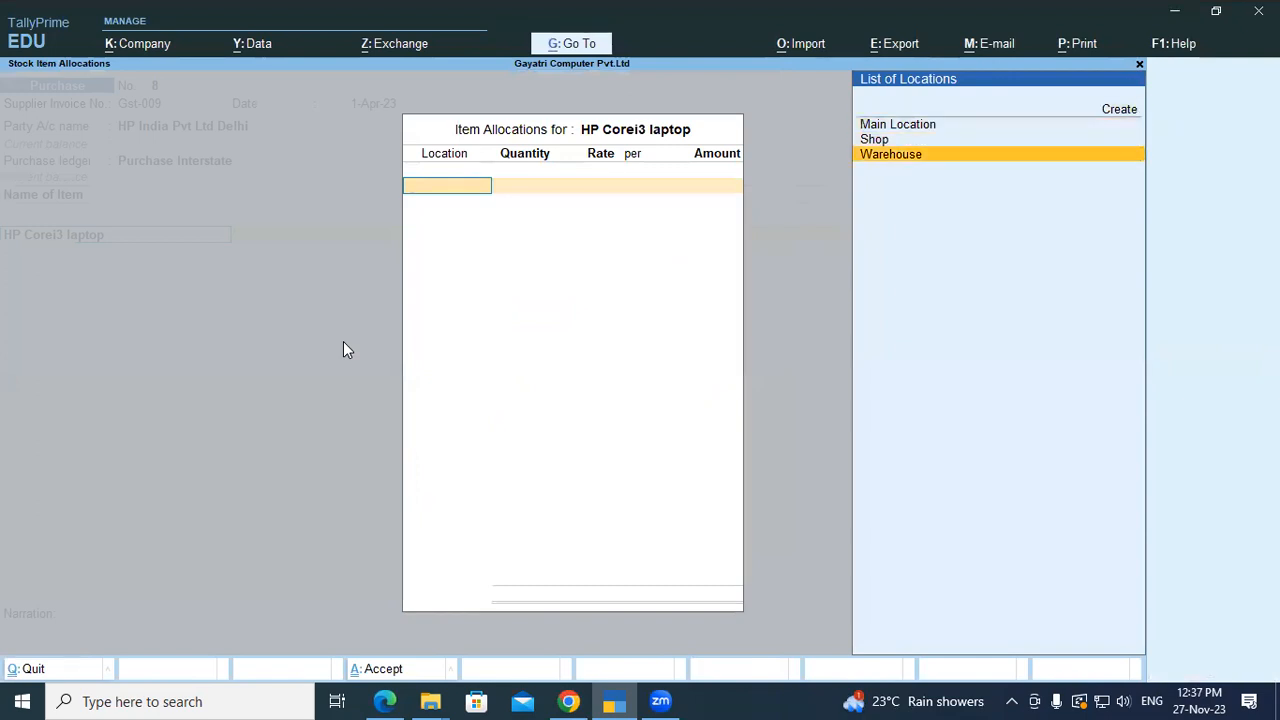
pyautogui.press('Return')
pyautogui.write('5')
pyautogui.press('Return')
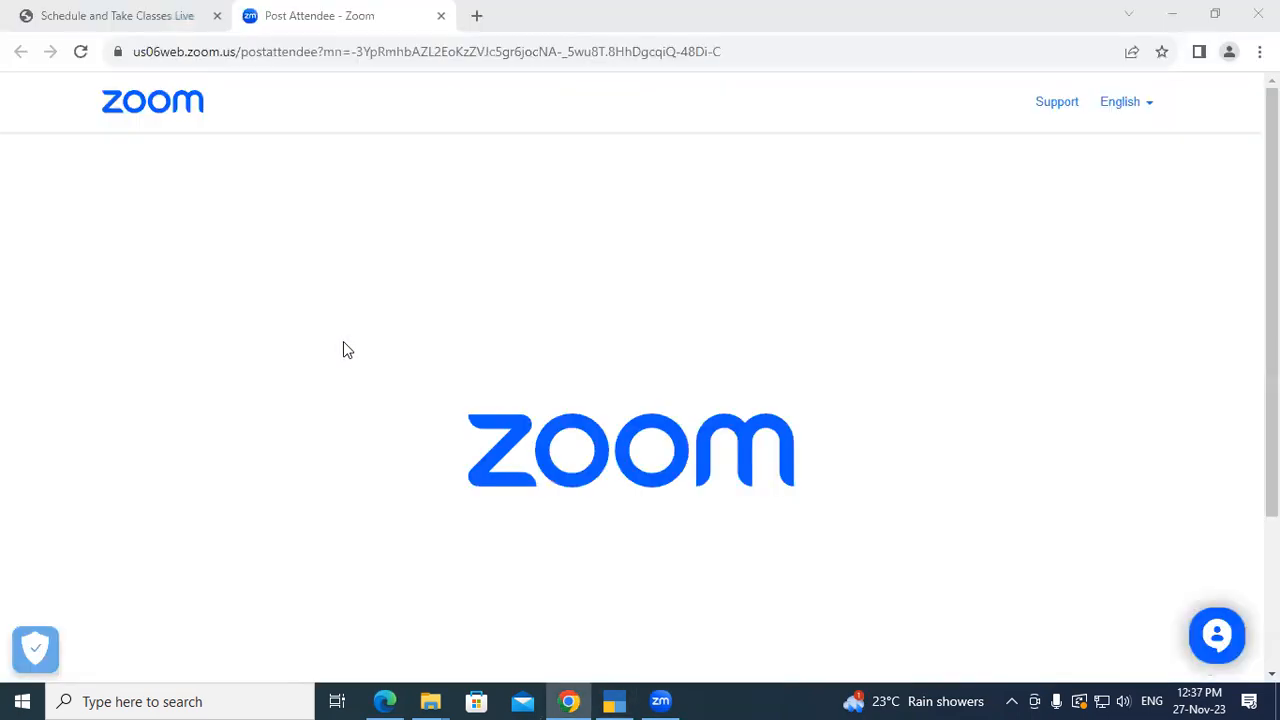
# Check the laptop's rate in the assignment PDF, enter 24,500 per pcs in the voucher, and accept the item allocation
pyautogui.hotkey('alt', 'Tab')
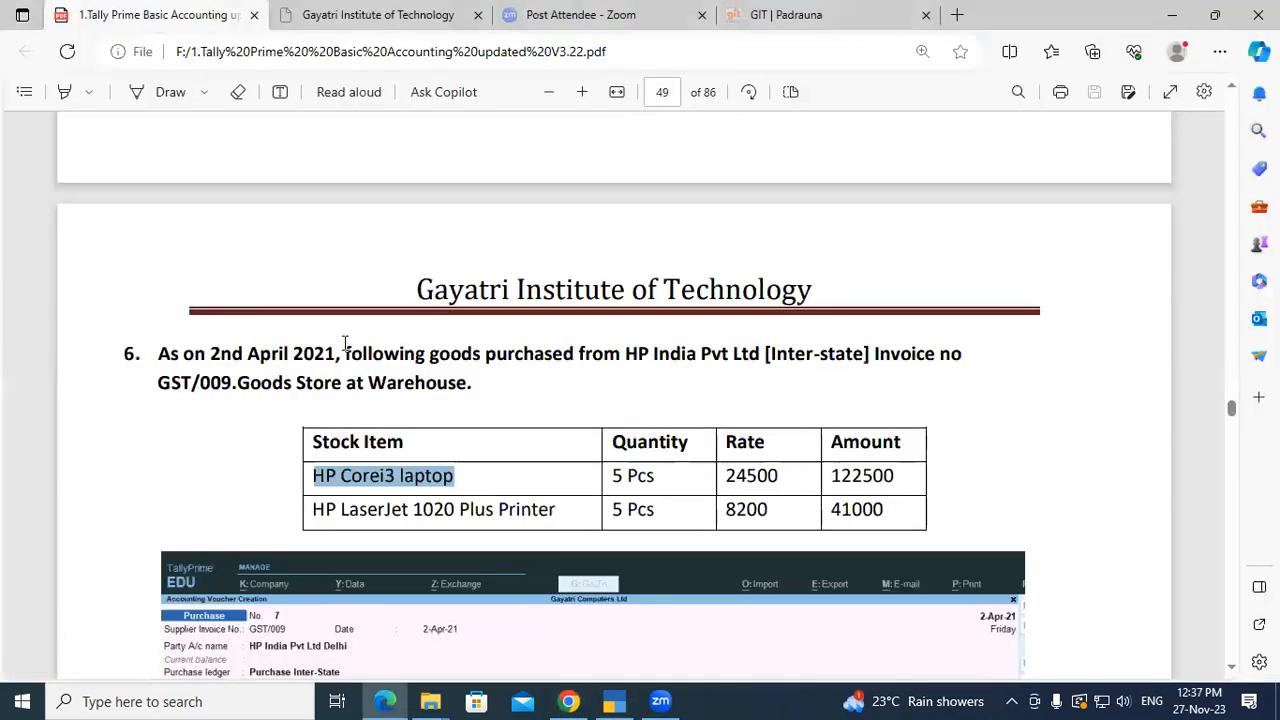
pyautogui.hotkey('alt', 'Tab')
pyautogui.hotkey('alt', 'Tab')
pyautogui.write('24,500')
pyautogui.press('Return')
pyautogui.press('Return')
pyautogui.press('Return')
pyautogui.press('Return')
pyautogui.press('Return')
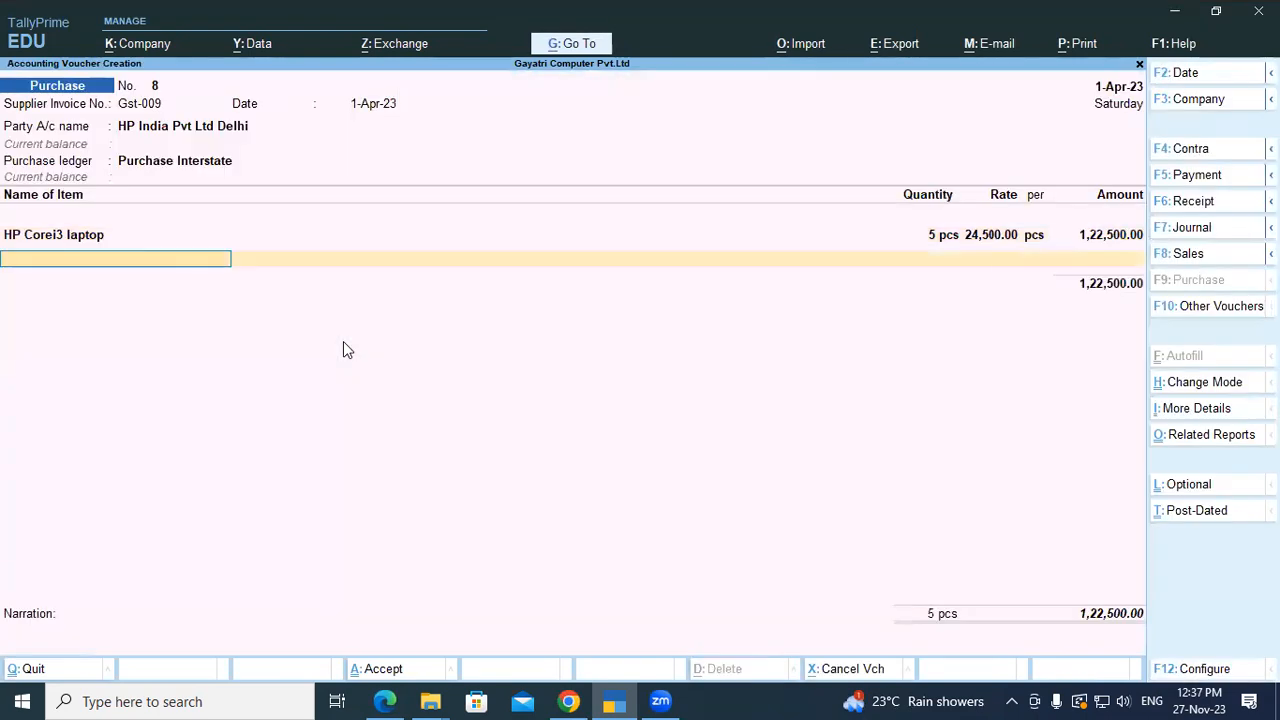
pyautogui.hotkey('alt', 'c')
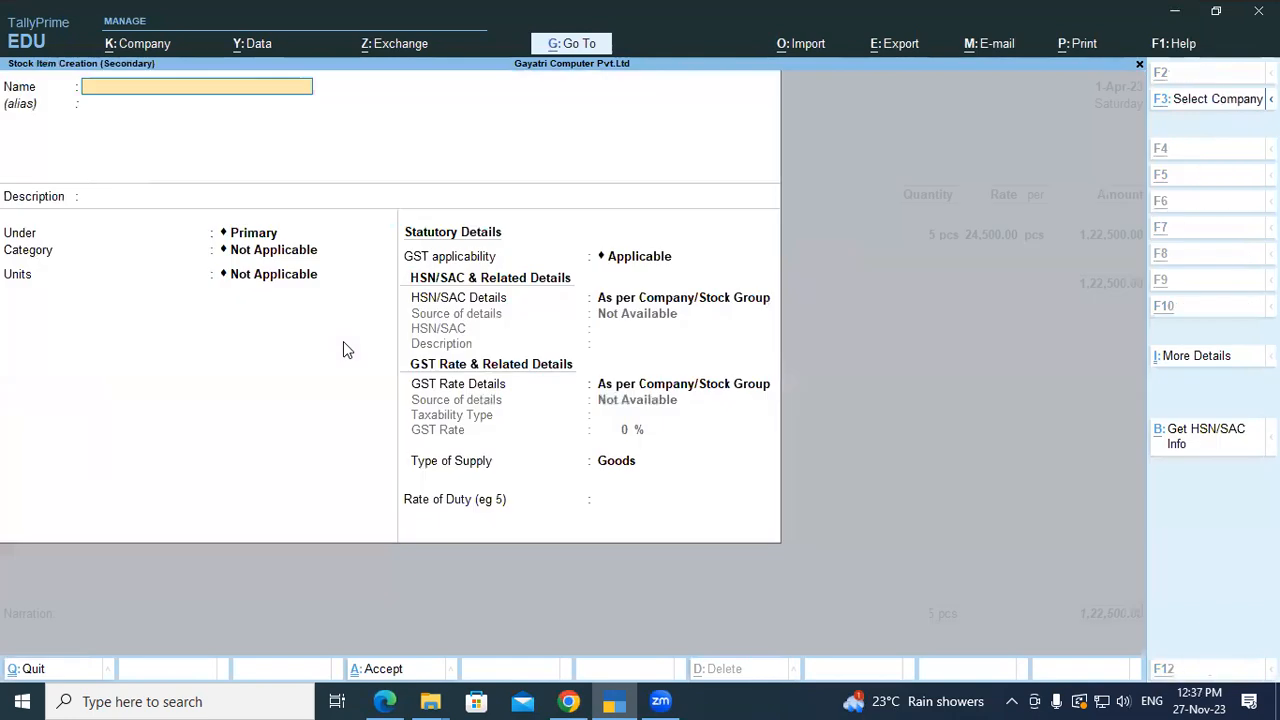
pyautogui.hotkey('alt', 'Tab')
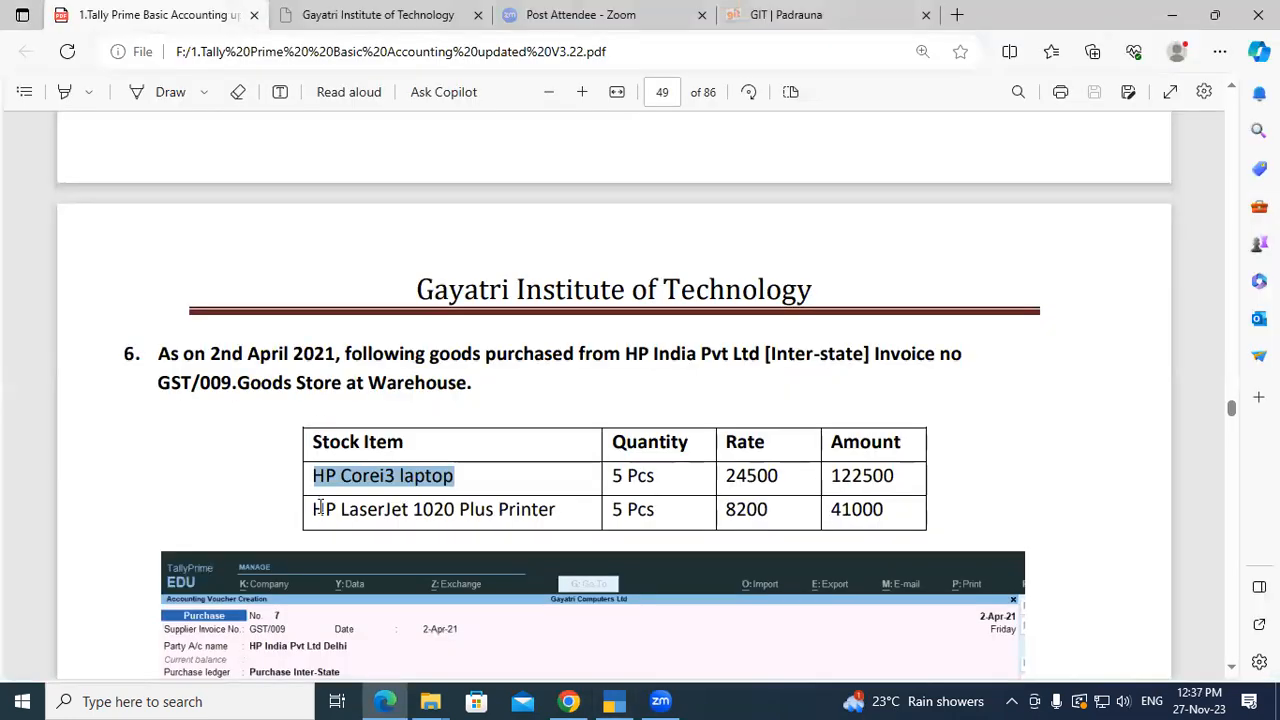
pyautogui.hotkey('alt', 'Tab')
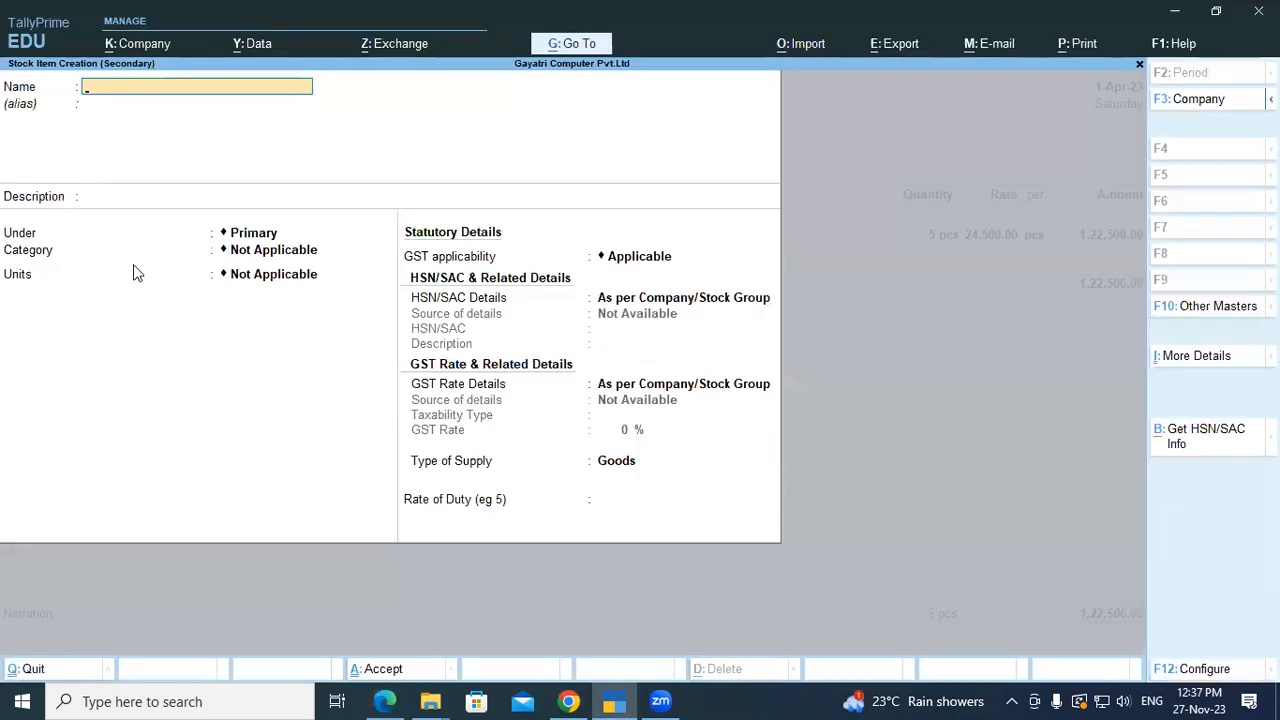
pyautogui.press('Escape')
# Add the existing stock item HP Laserjet 1020 Plus to the voucher, allocating 5 pcs to the Warehouse location
pyautogui.write('Hp')
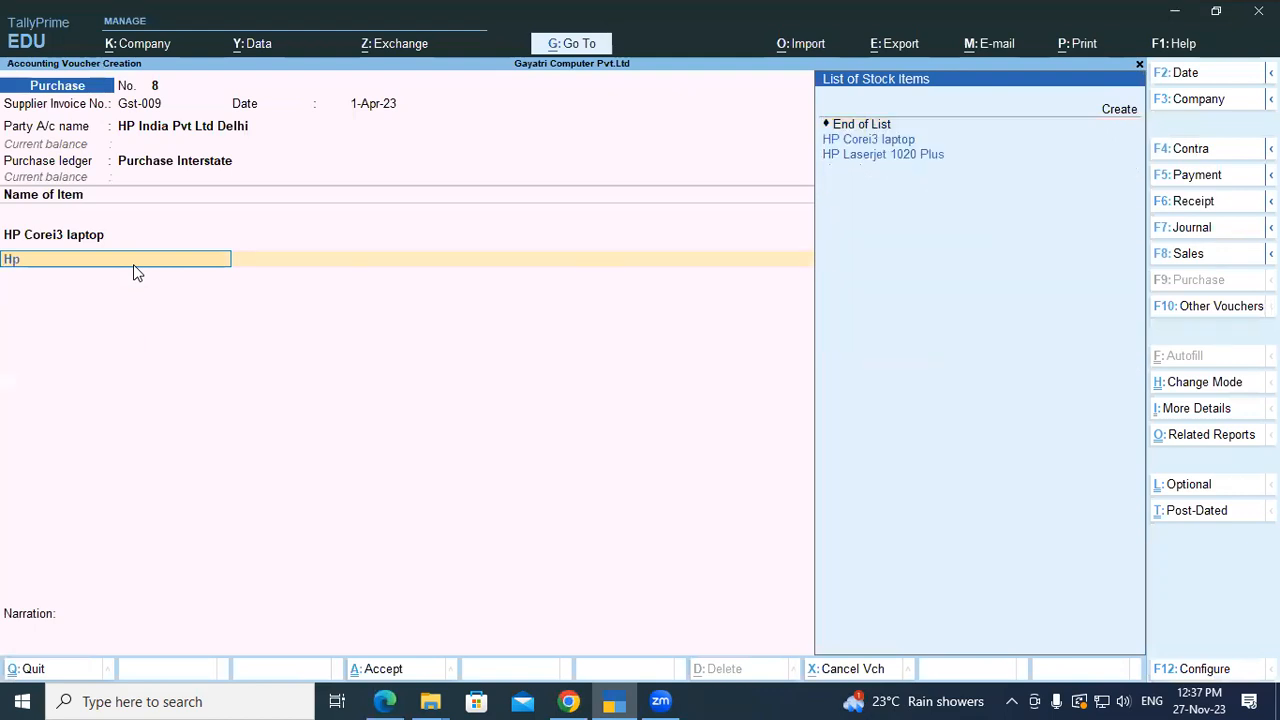
pyautogui.press('Down')
pyautogui.press('Down')
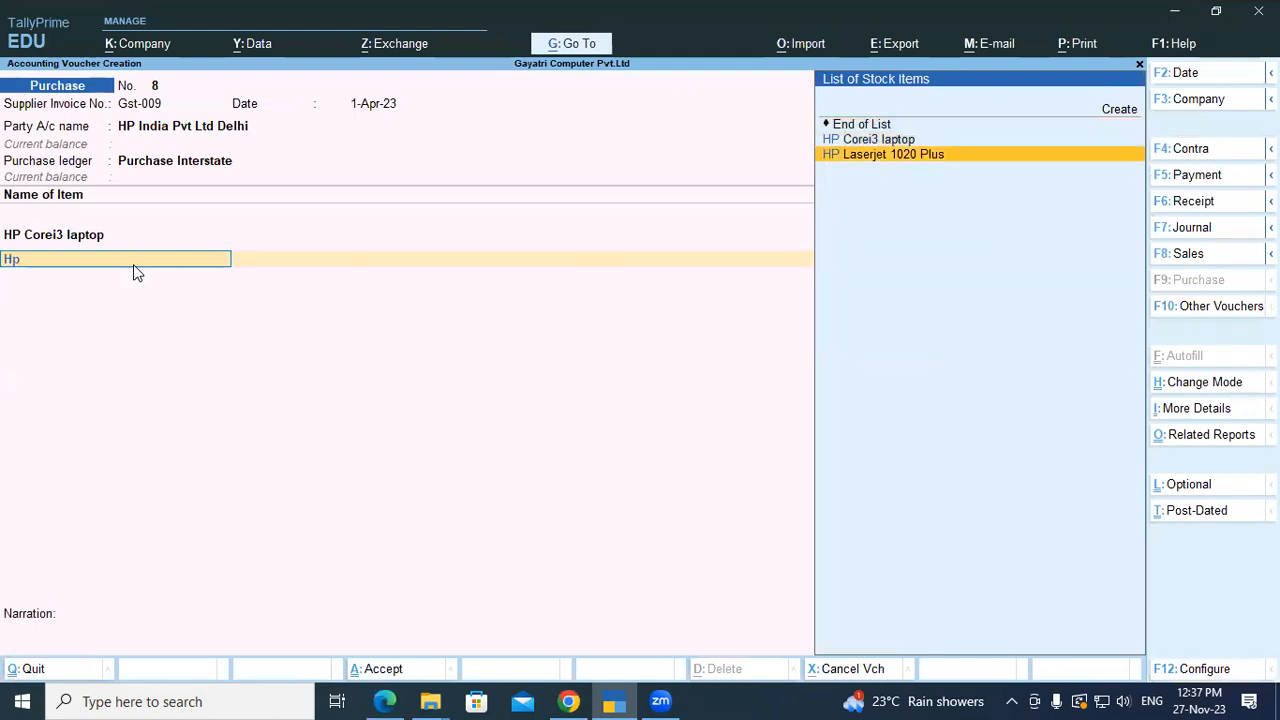
pyautogui.press('Return')
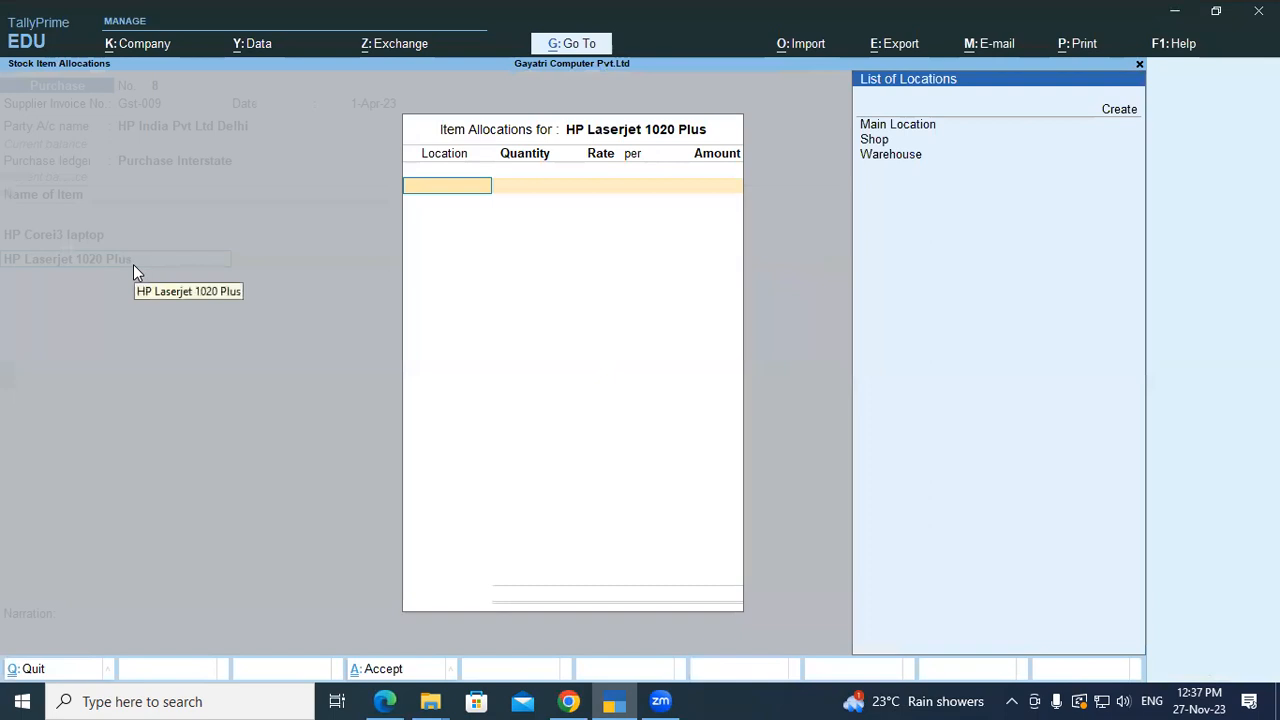
pyautogui.press('Down')
pyautogui.press('Down')
pyautogui.press('Down')
pyautogui.press('Return')
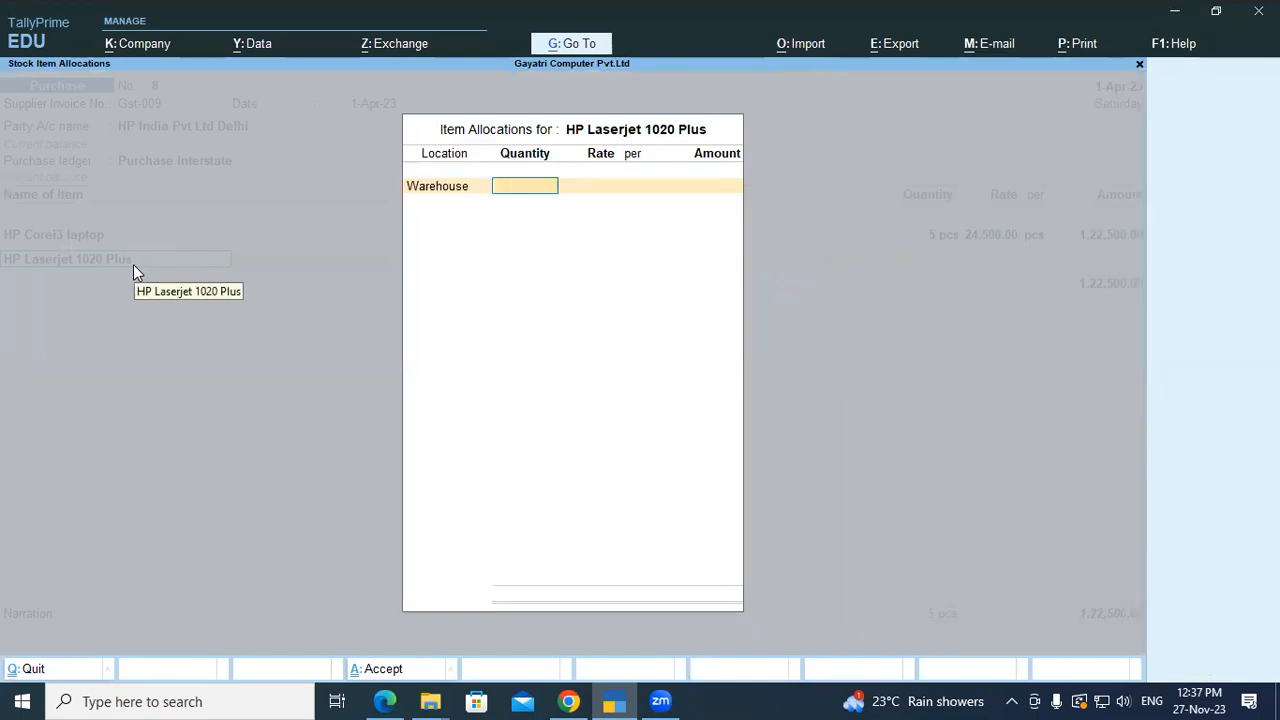
pyautogui.write('5')
pyautogui.press('Return')
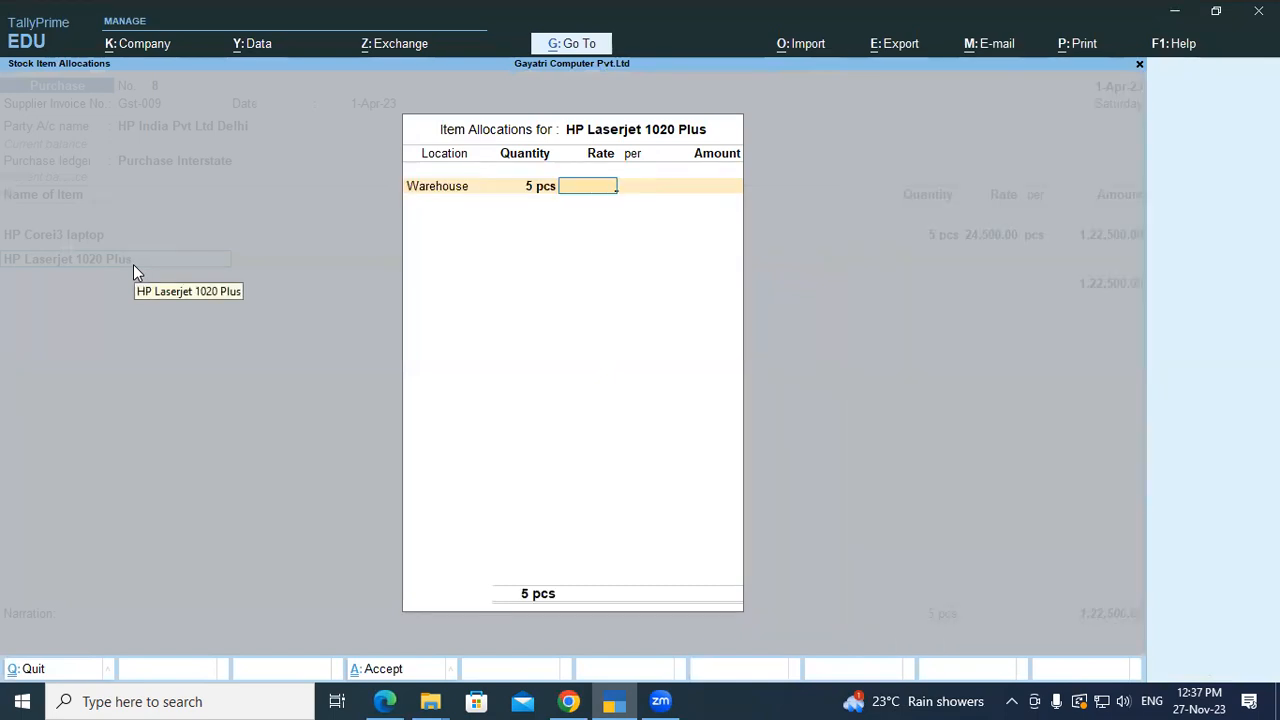
# Check the printer's rate in the assignment PDF, enter 8200 per pcs, and finish the voucher's item list
pyautogui.hotkey('alt', 'Tab')
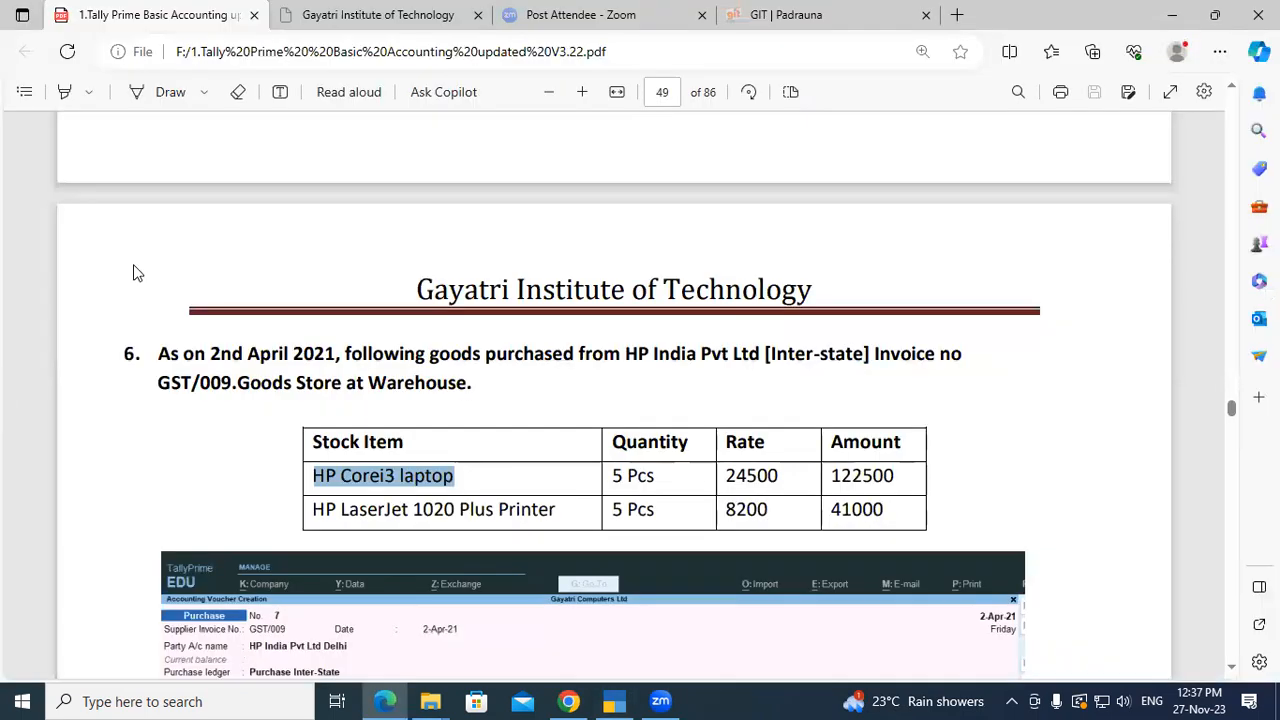
pyautogui.hotkey('alt', 'Tab')
pyautogui.write('8200')
pyautogui.press('Return')
pyautogui.press('Return')
pyautogui.press('Return')
pyautogui.press('Return')
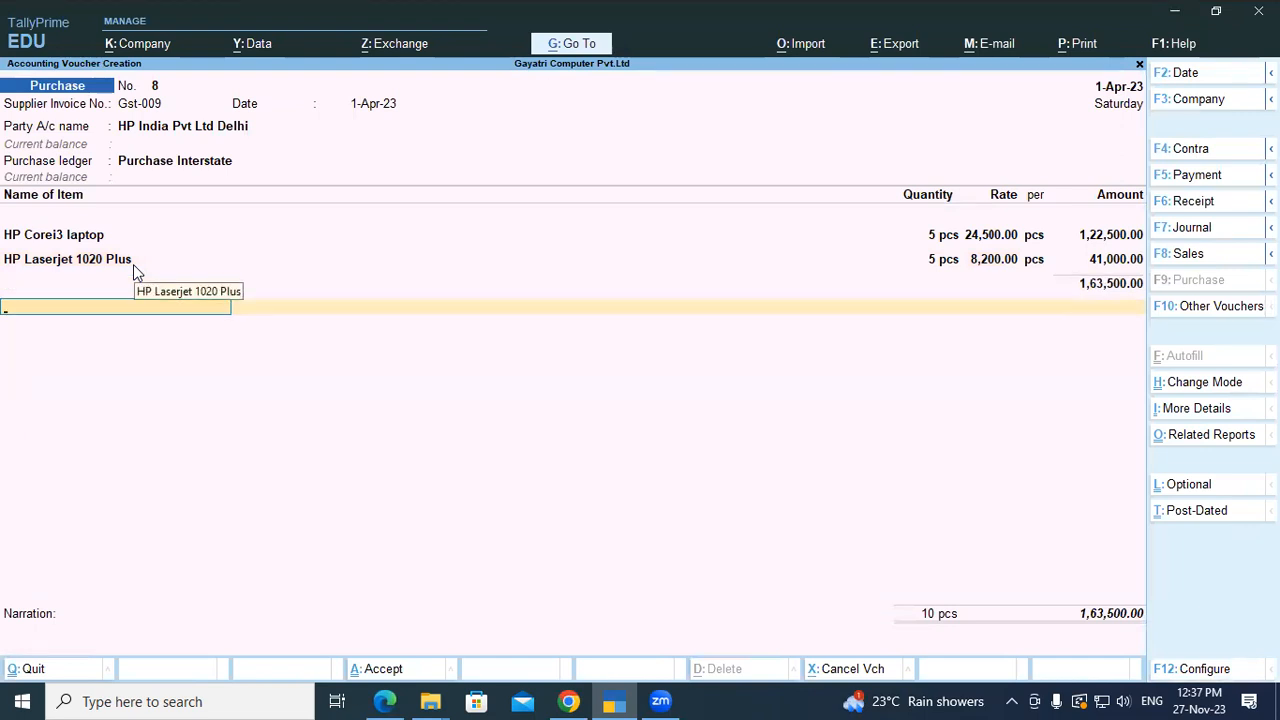
# Add the Integrated Tax ledger below the stock items in the purchase voucher
pyautogui.write('igs')
pyautogui.press('BackSpace')
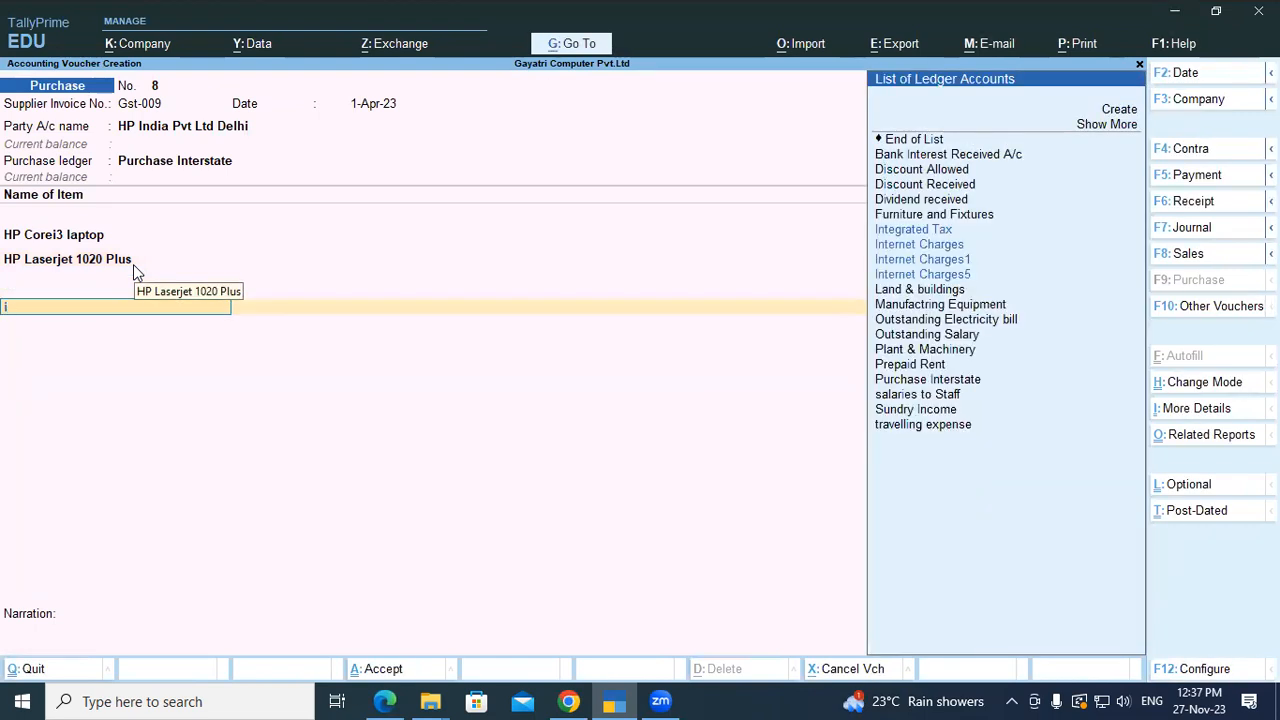
pyautogui.press('BackSpace')
pyautogui.write('in')
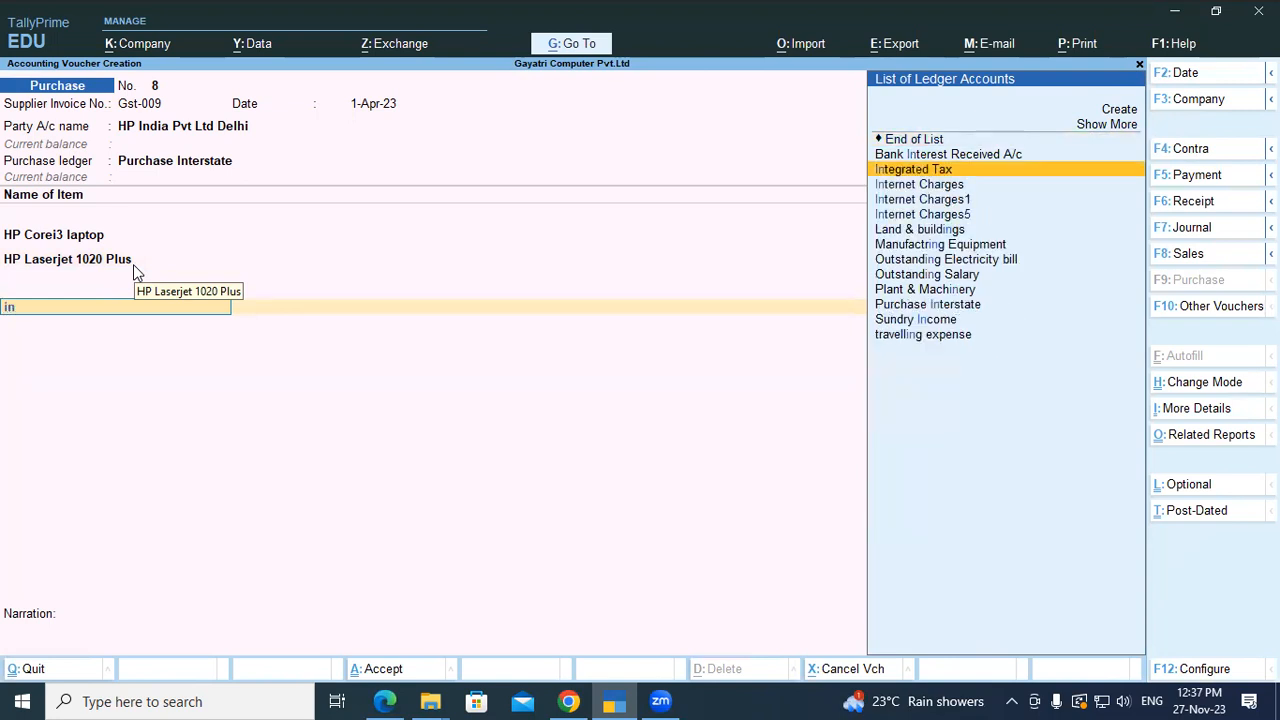
pyautogui.press('Return')
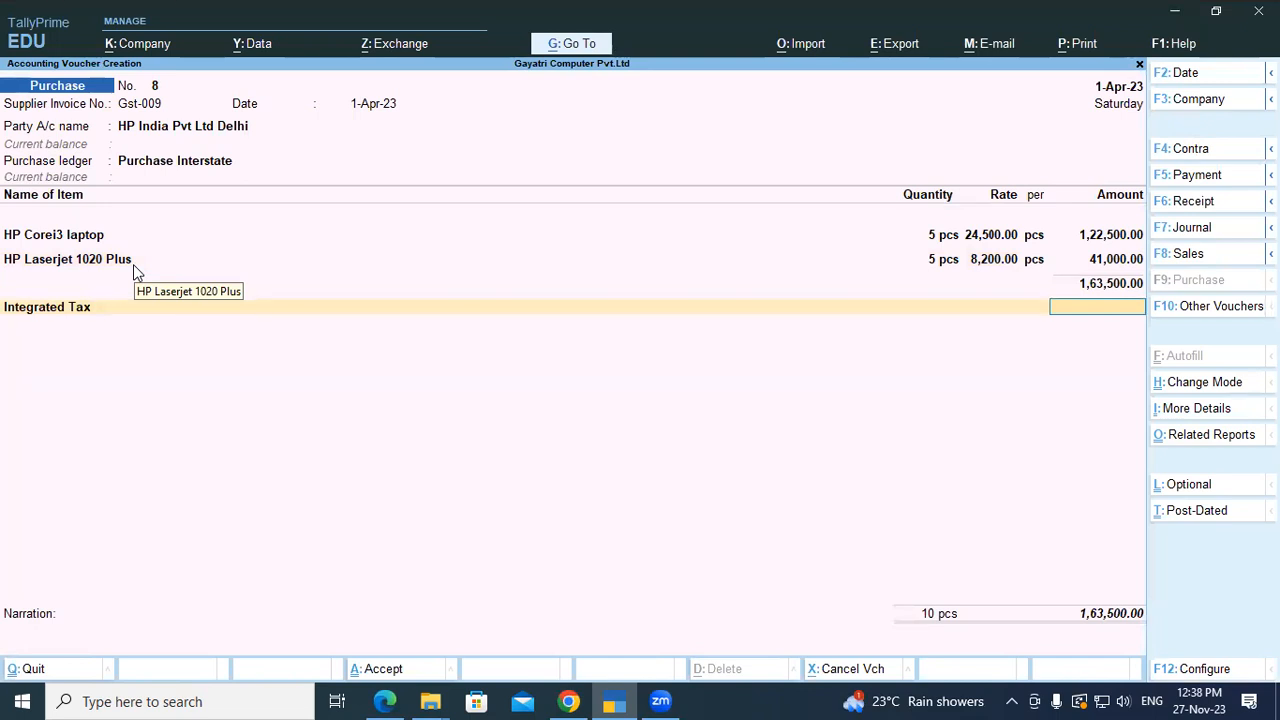
# Alter the Purchase Interstate ledger from the voucher, setting GST applicability to Applicable and HSN/SAC details as per Company/Group
pyautogui.click(170, 162)
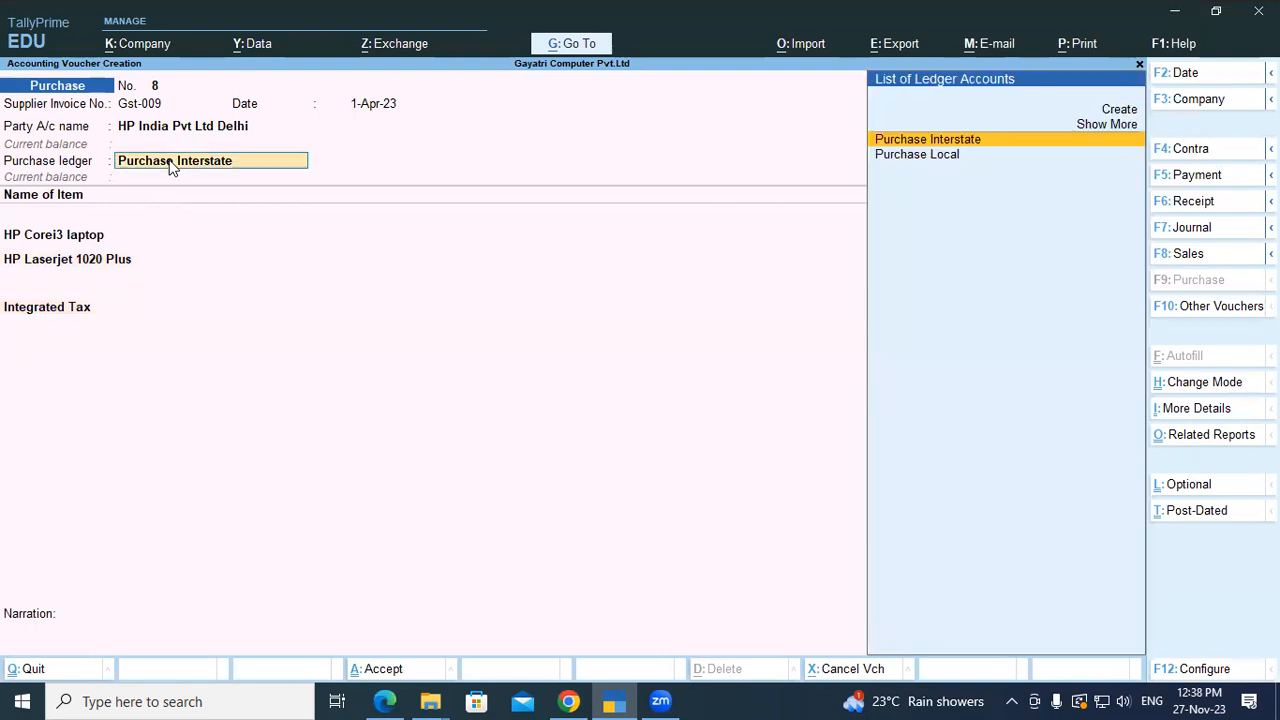
pyautogui.hotkey('ctrl', 'Return')
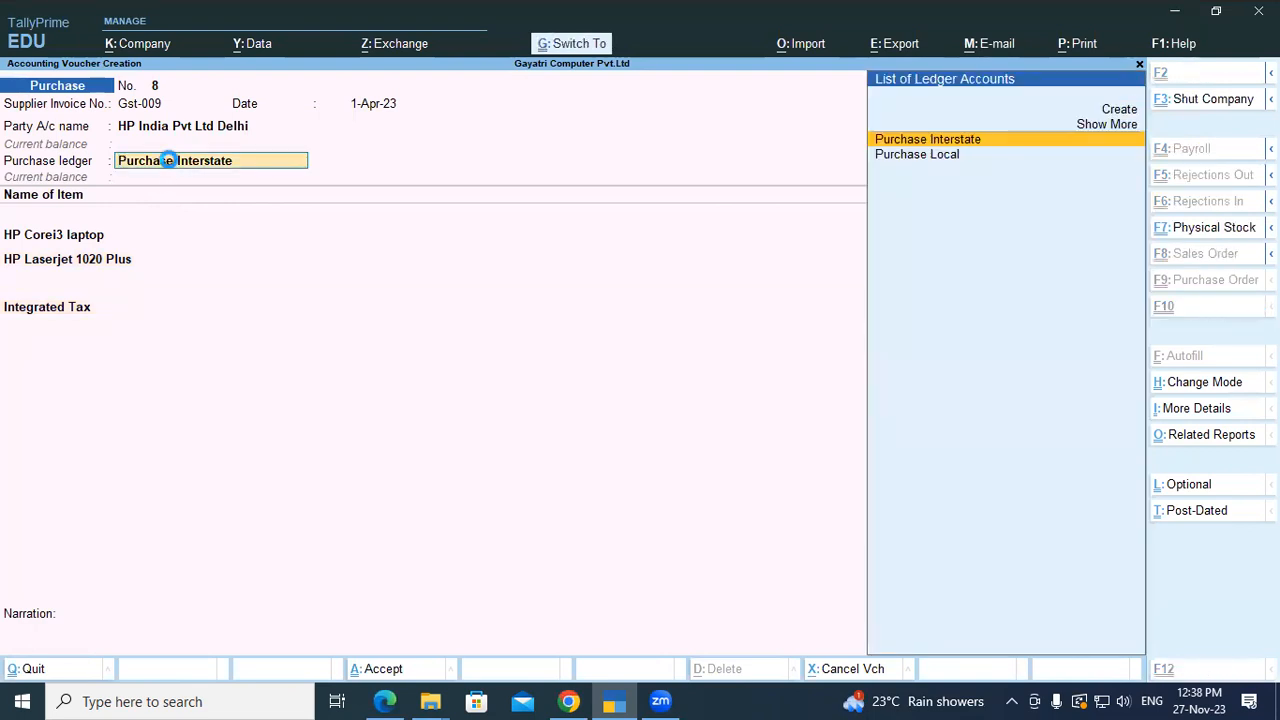
pyautogui.press('Return')
pyautogui.press('Return')
pyautogui.press('Return')
pyautogui.press('Return')
pyautogui.press('Return')
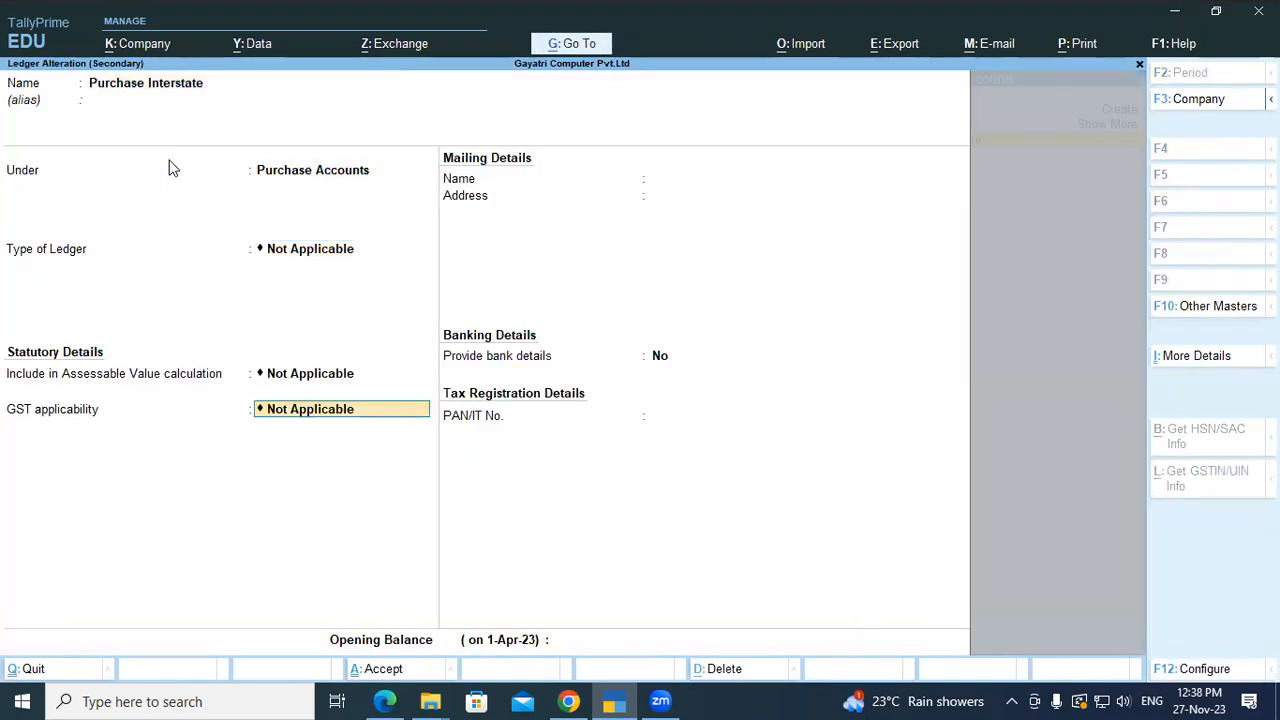
pyautogui.press('BackSpace')
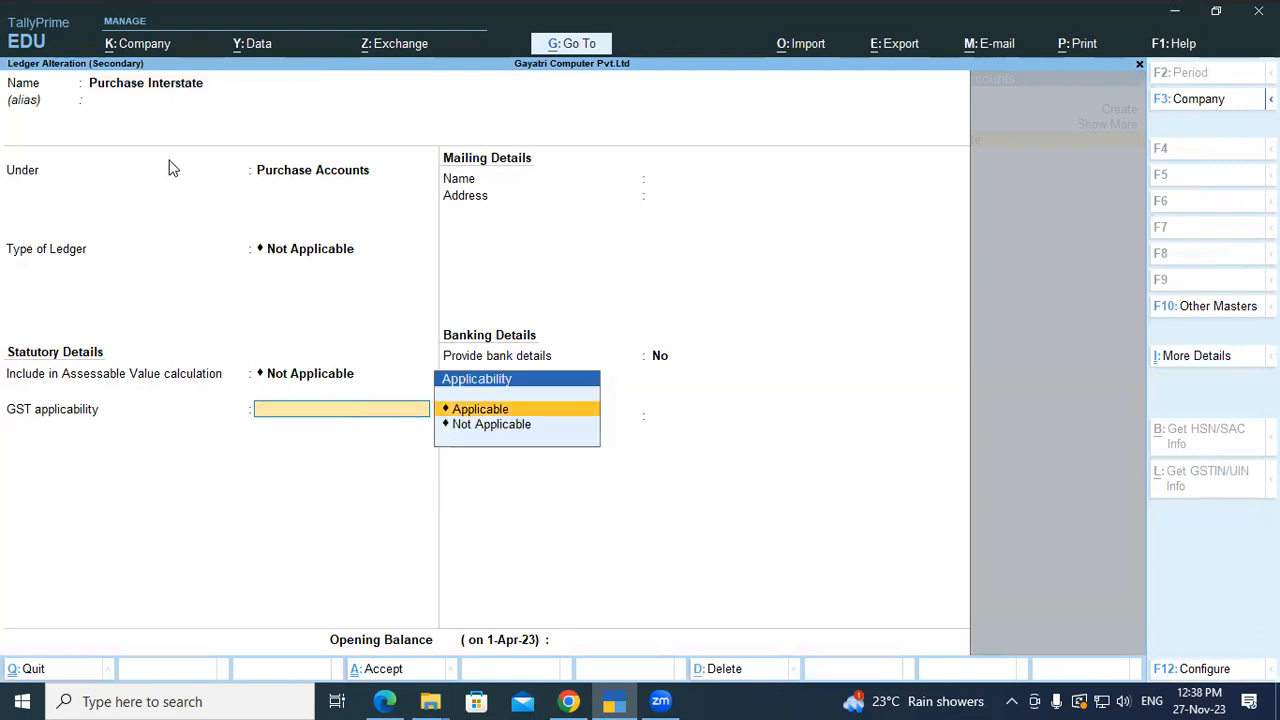
pyautogui.press('Return')
pyautogui.press('Return')
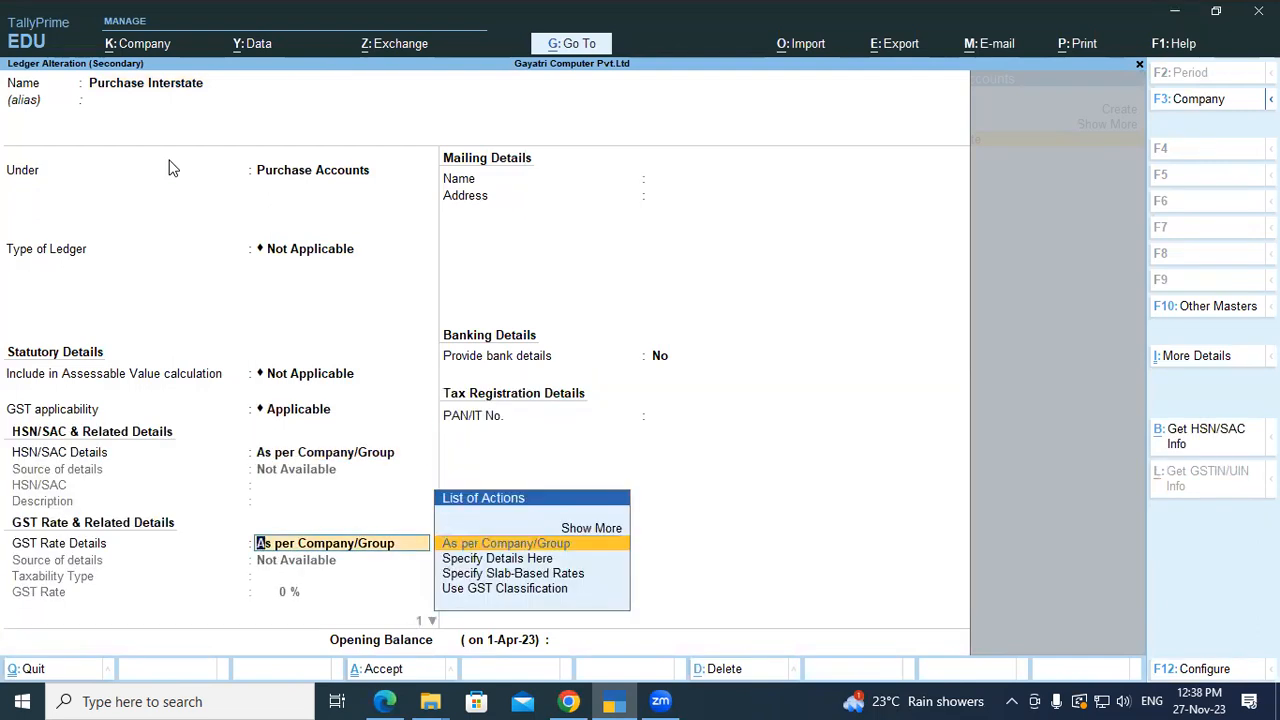
# Keep the ledger's GST rate details as per Company/Group, set its type of supply to Goods, and save the ledger
pyautogui.press('Return')
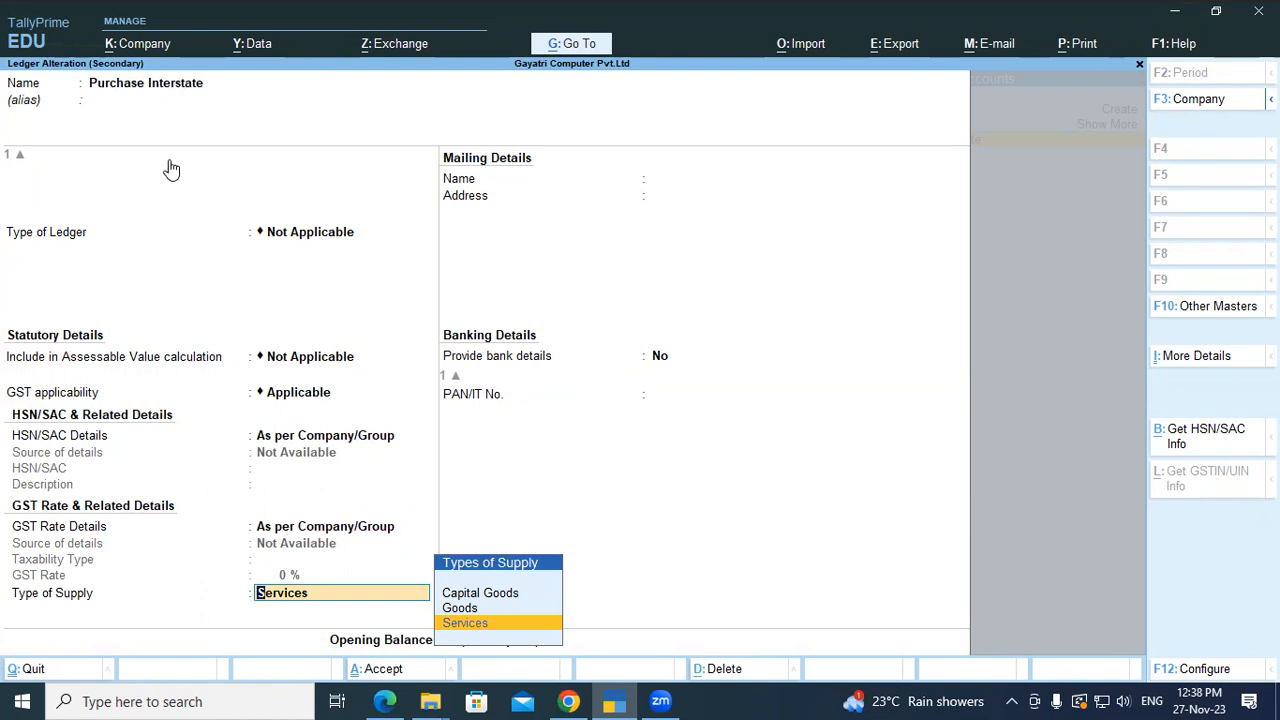
pyautogui.press('Up')
pyautogui.press('Return')
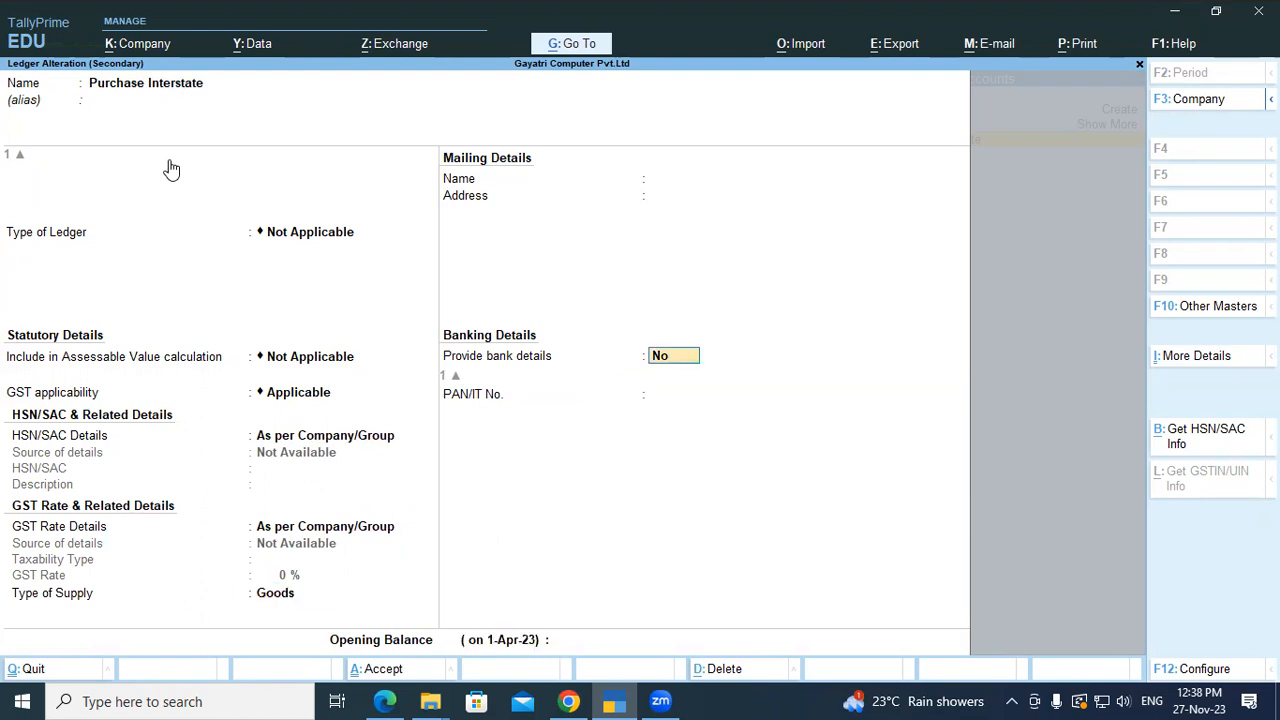
pyautogui.press('Return')
pyautogui.press('Return')
pyautogui.press('Return')
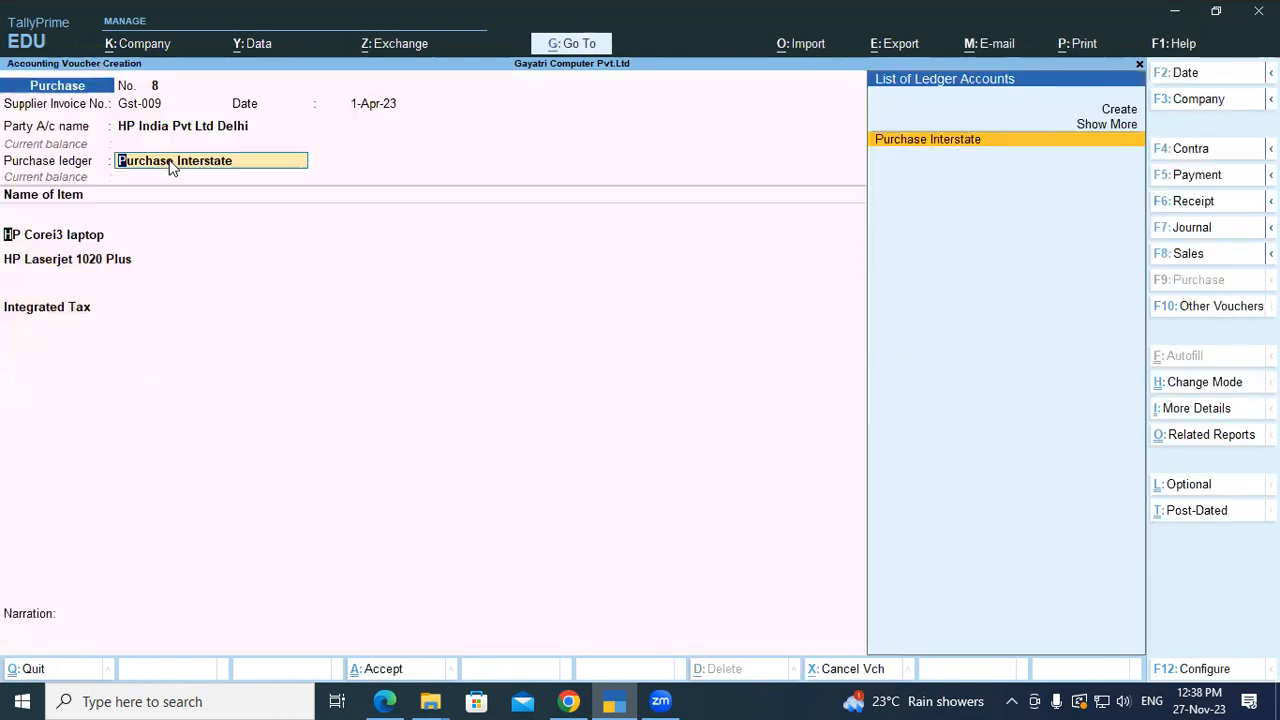
# Reconfirm the purchase ledger and both item allocations so that the Integrated Tax amount is recalculated
pyautogui.press('Return')
pyautogui.press('Return')
pyautogui.press('Return')
pyautogui.press('Return')
pyautogui.press('Return')
pyautogui.press('Return')
pyautogui.press('Return')
pyautogui.press('Return')
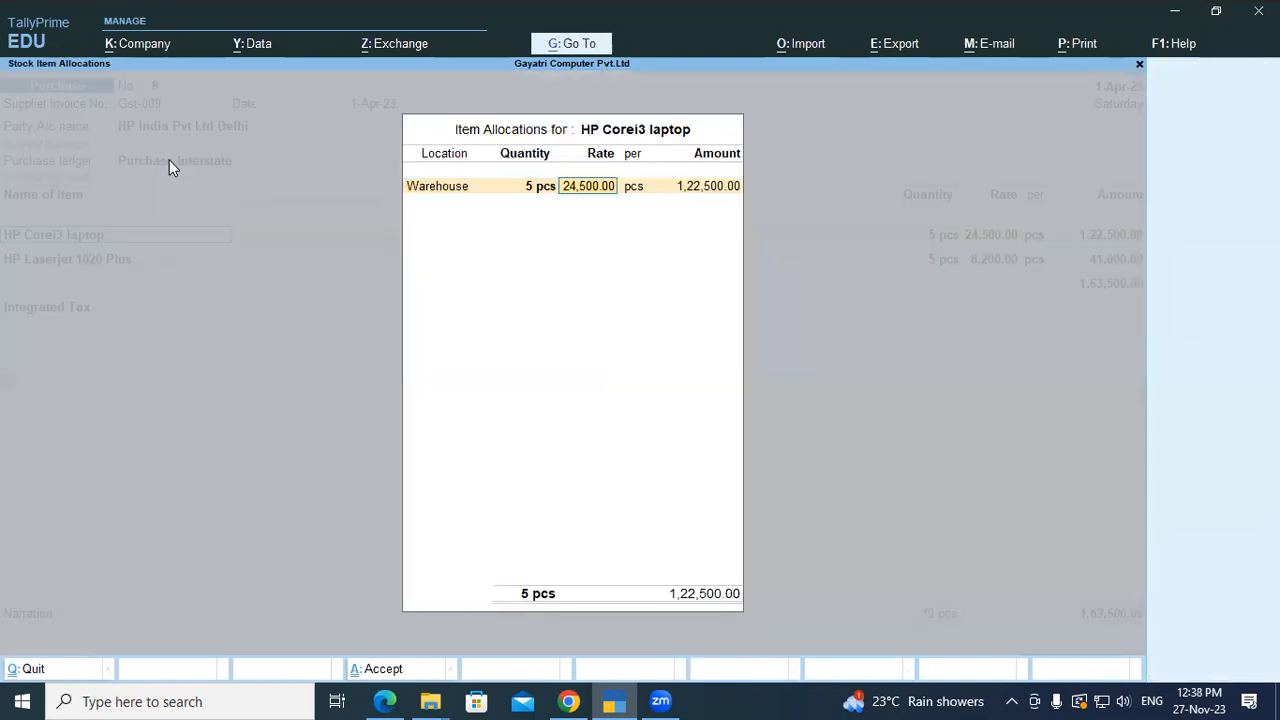
pyautogui.press('Return')
pyautogui.press('Return')
pyautogui.press('Return')
pyautogui.press('Return')
pyautogui.press('Return')
pyautogui.press('Return')
pyautogui.press('Return')
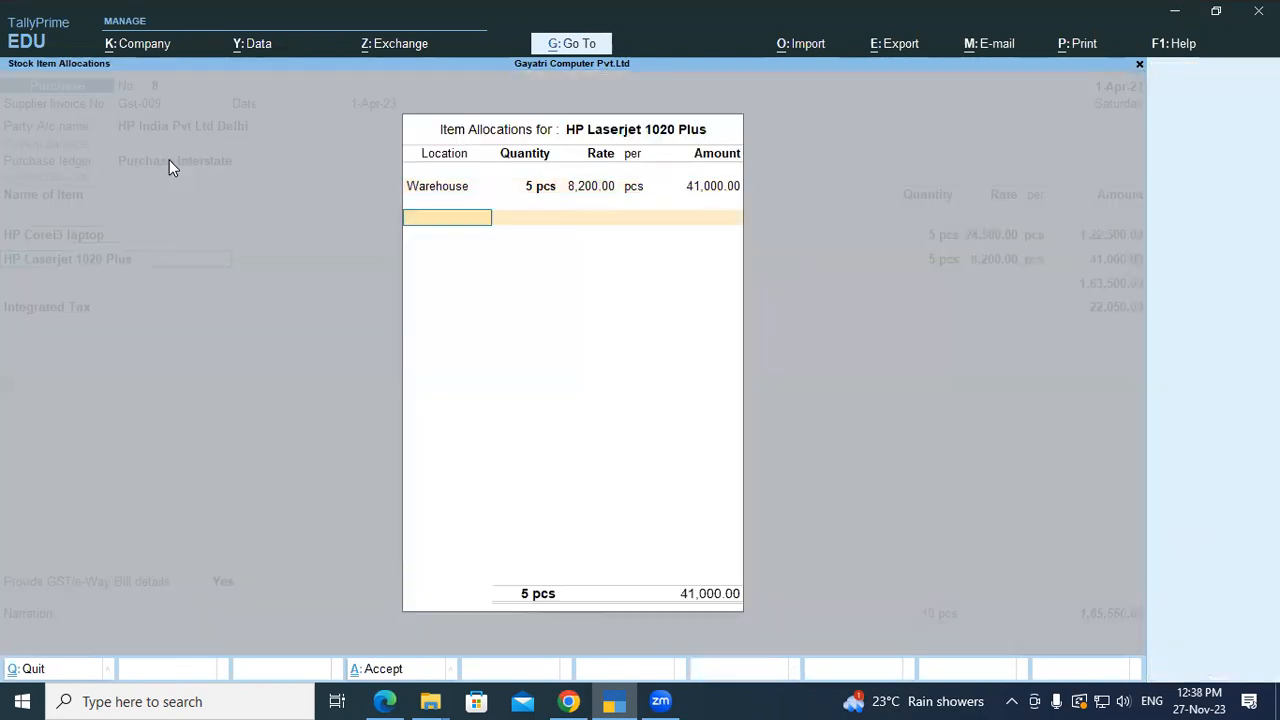
pyautogui.press('Return')
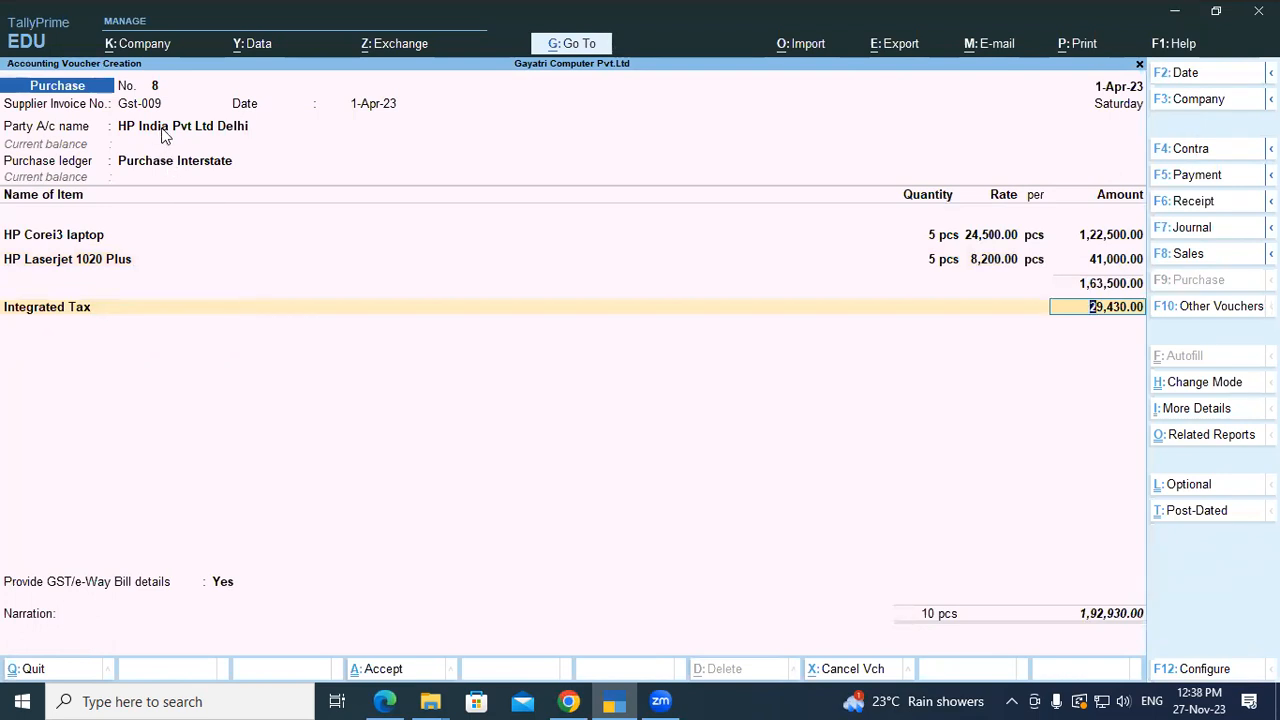
# Alter the HP India Pvt Ltd Delhi party ledger from the voucher, setting its state to Uttar Pradesh, and save it
pyautogui.click(165, 135)
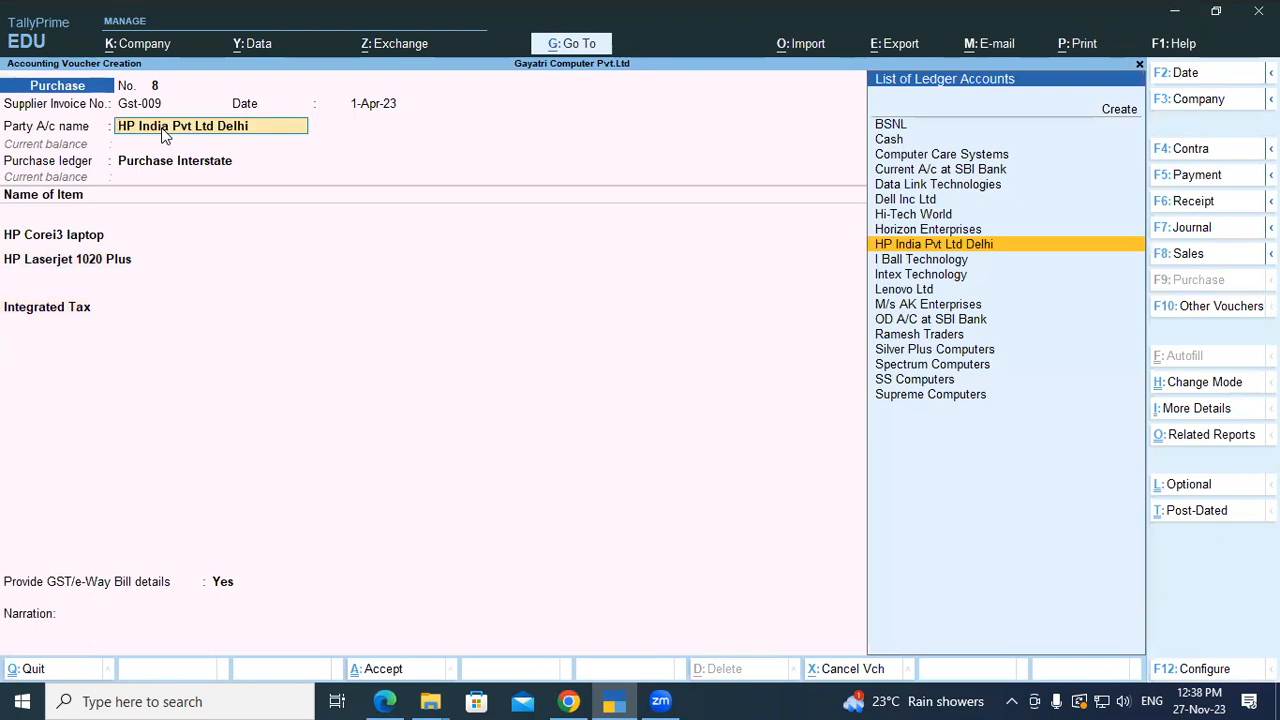
pyautogui.hotkey('ctrl', 'Return')
pyautogui.press('Return')
pyautogui.press('Return')
pyautogui.press('Return')
pyautogui.press('Return')
pyautogui.press('Return')
pyautogui.press('Return')
pyautogui.press('Return')
pyautogui.press('Return')
pyautogui.press('Return')
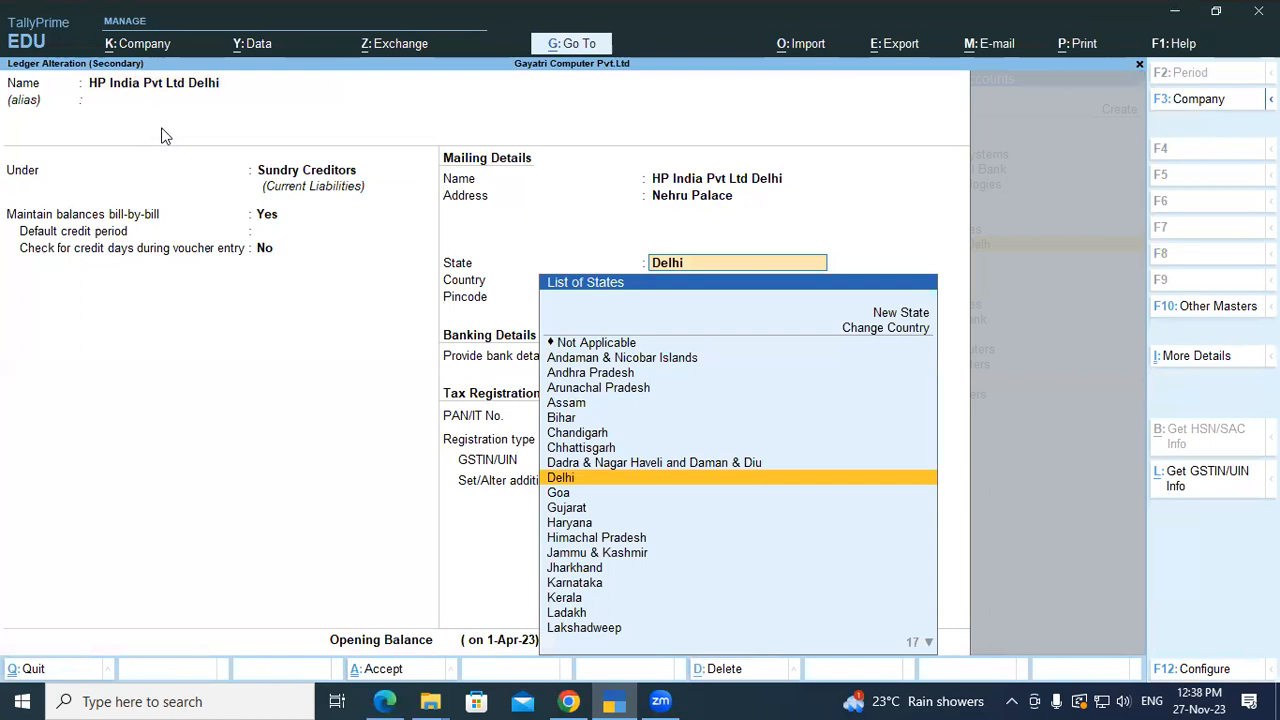
pyautogui.write('Ut')
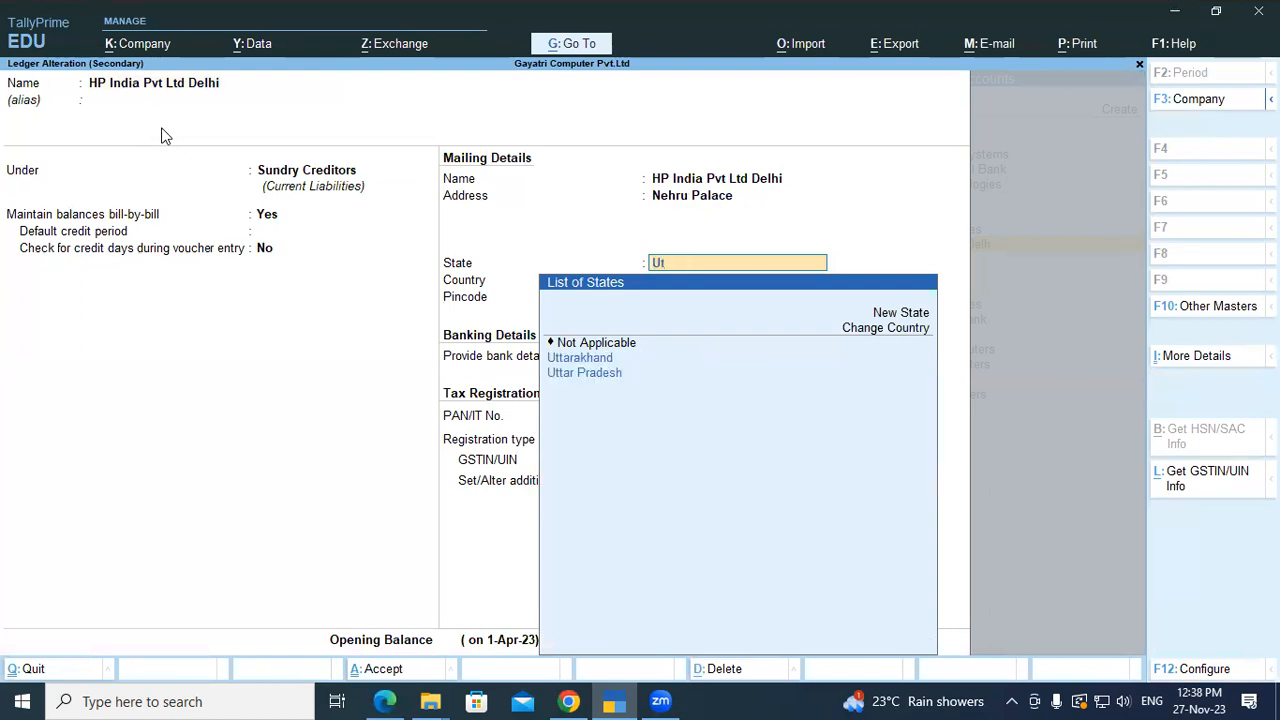
pyautogui.press('Down')
pyautogui.press('Down')
pyautogui.press('Return')
pyautogui.press('Return')
pyautogui.press('Return')
pyautogui.press('Return')
pyautogui.press('Return')
pyautogui.press('Return')
pyautogui.press('Return')
pyautogui.press('Return')
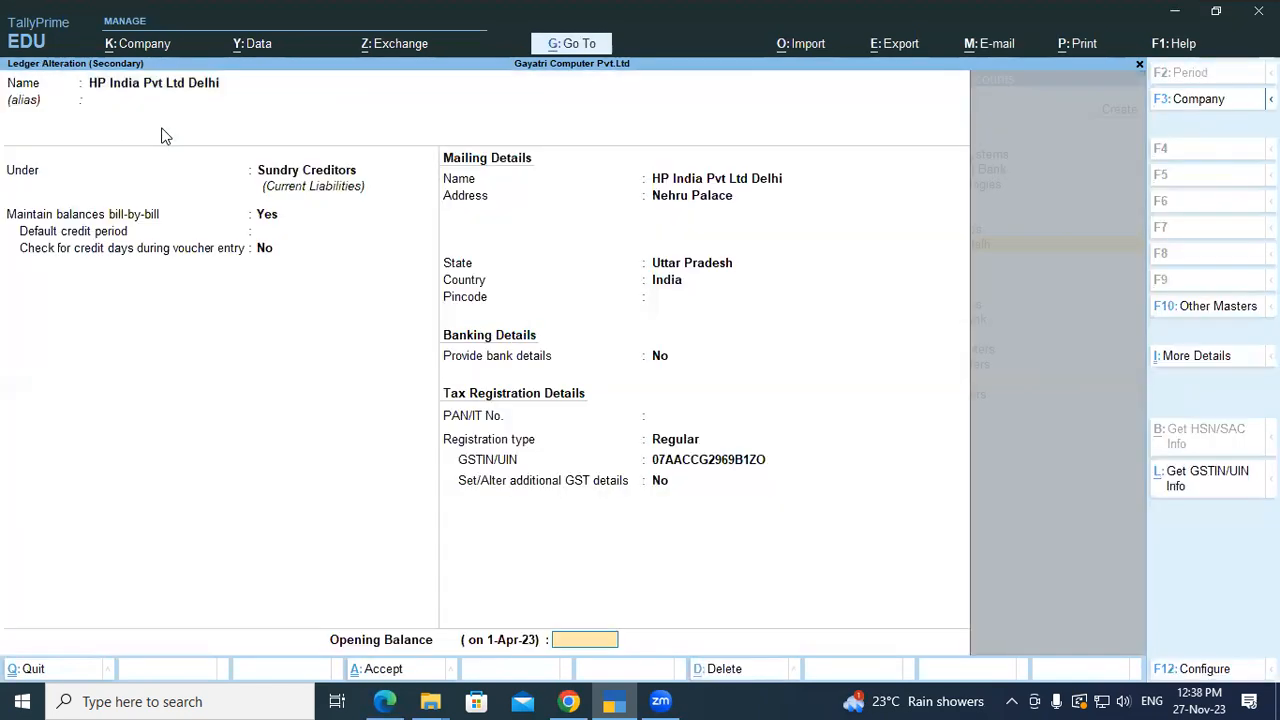
pyautogui.press('Return')
pyautogui.press('Return')
# Set the supplier's state to Uttar Pradesh in the voucher's Party Details, keeping the Regular GST registration type, and accept the details
pyautogui.press('Return')
pyautogui.press('Return')
pyautogui.press('Return')
pyautogui.press('Return')
pyautogui.press('Return')
pyautogui.press('Return')
pyautogui.press('Return')
pyautogui.press('Return')
pyautogui.press('Return')
pyautogui.press('Return')
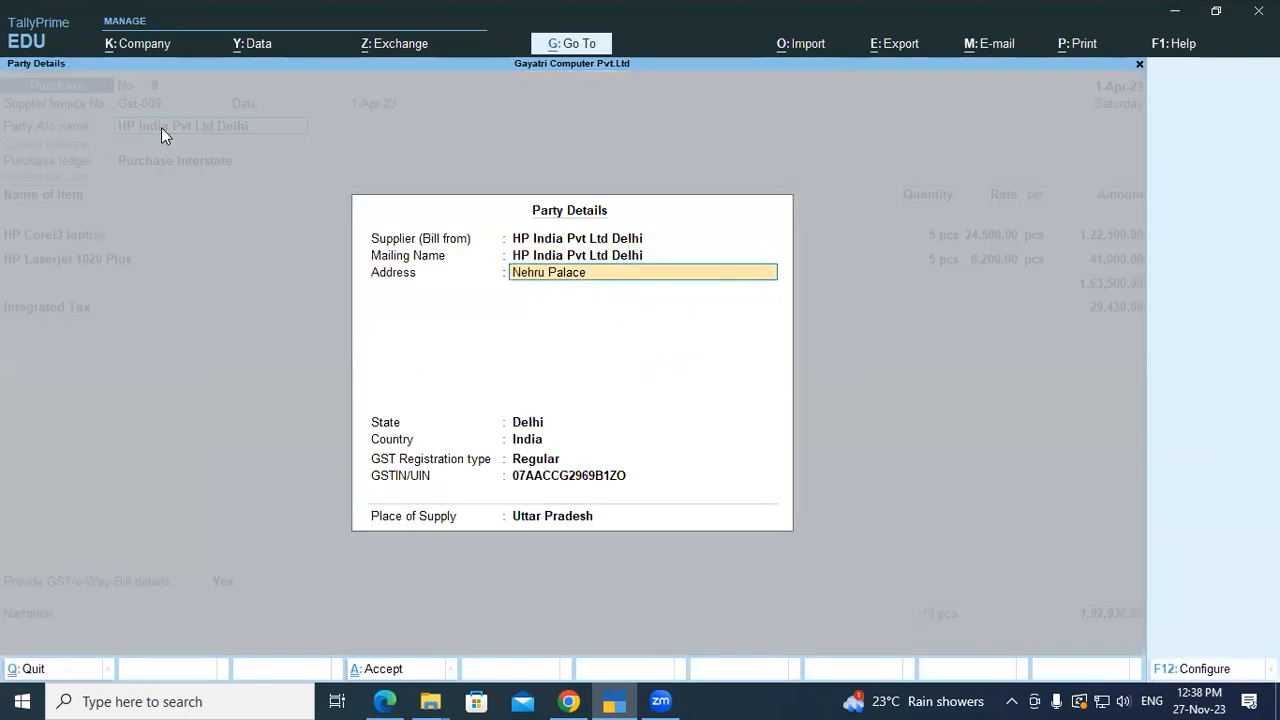
pyautogui.press('Return')
pyautogui.press('Return')
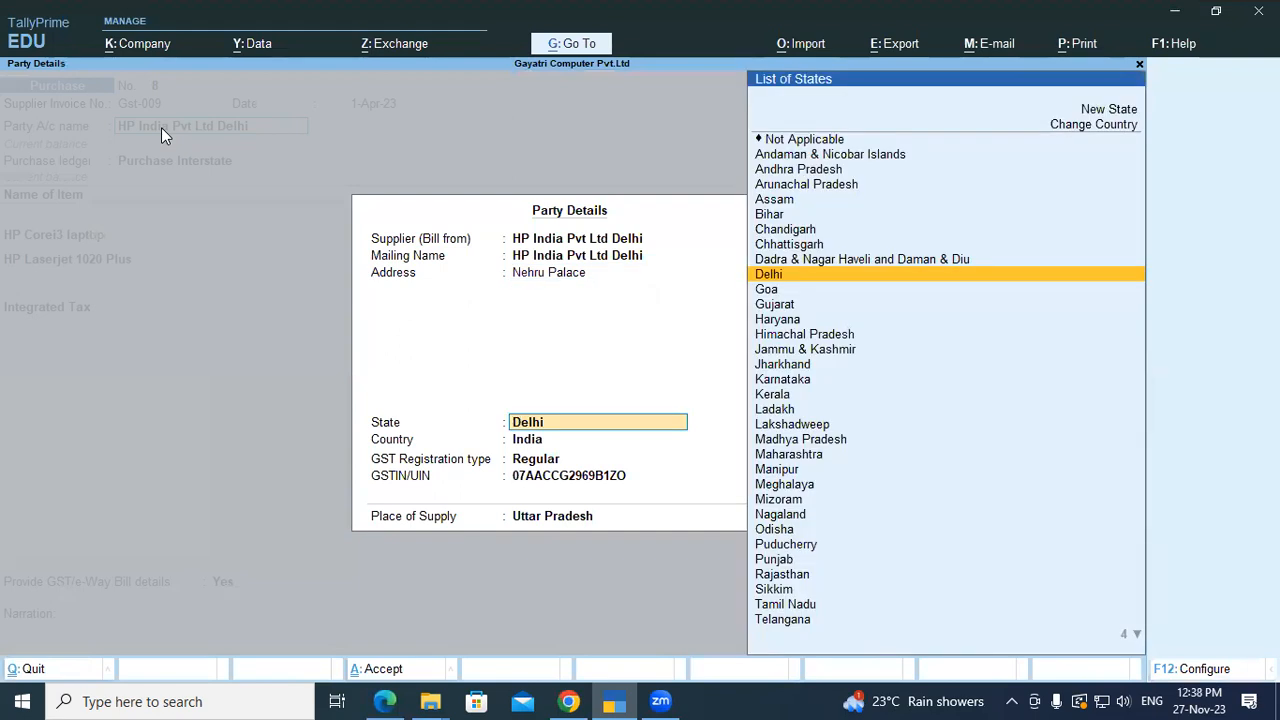
pyautogui.write('Ut')
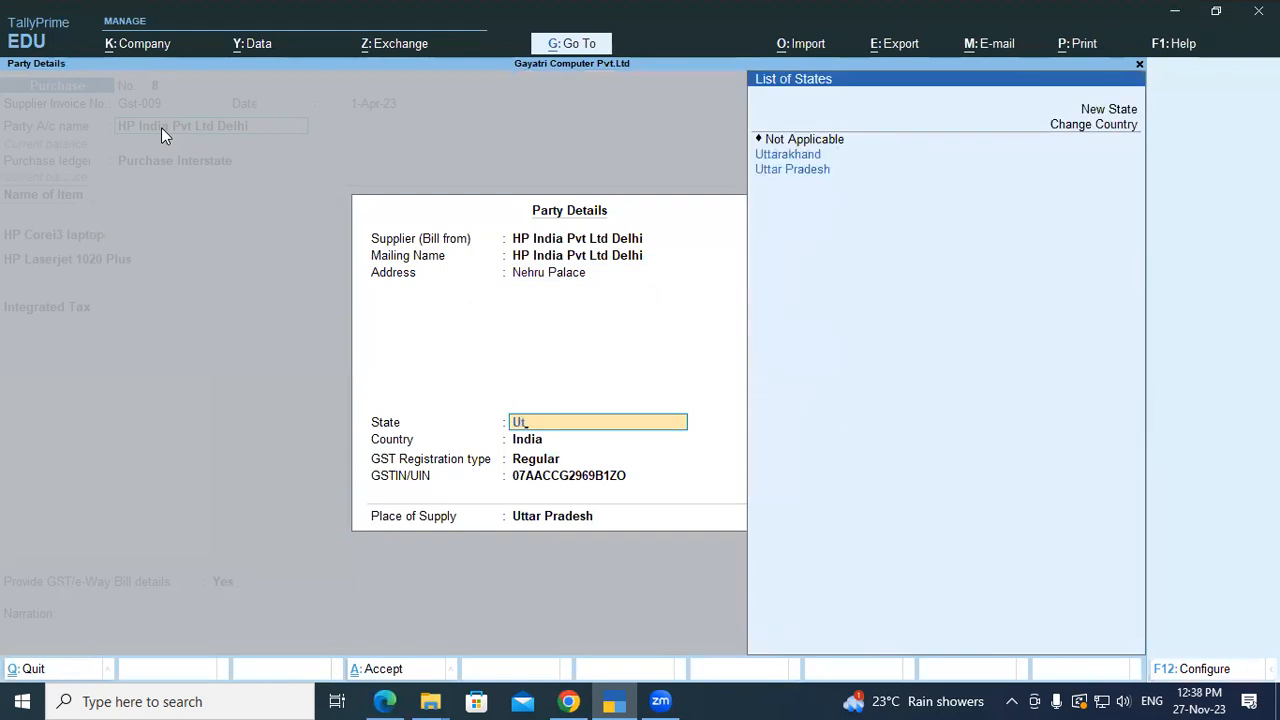
pyautogui.press('Down')
pyautogui.press('Down')
pyautogui.press('Return')
pyautogui.press('Return')
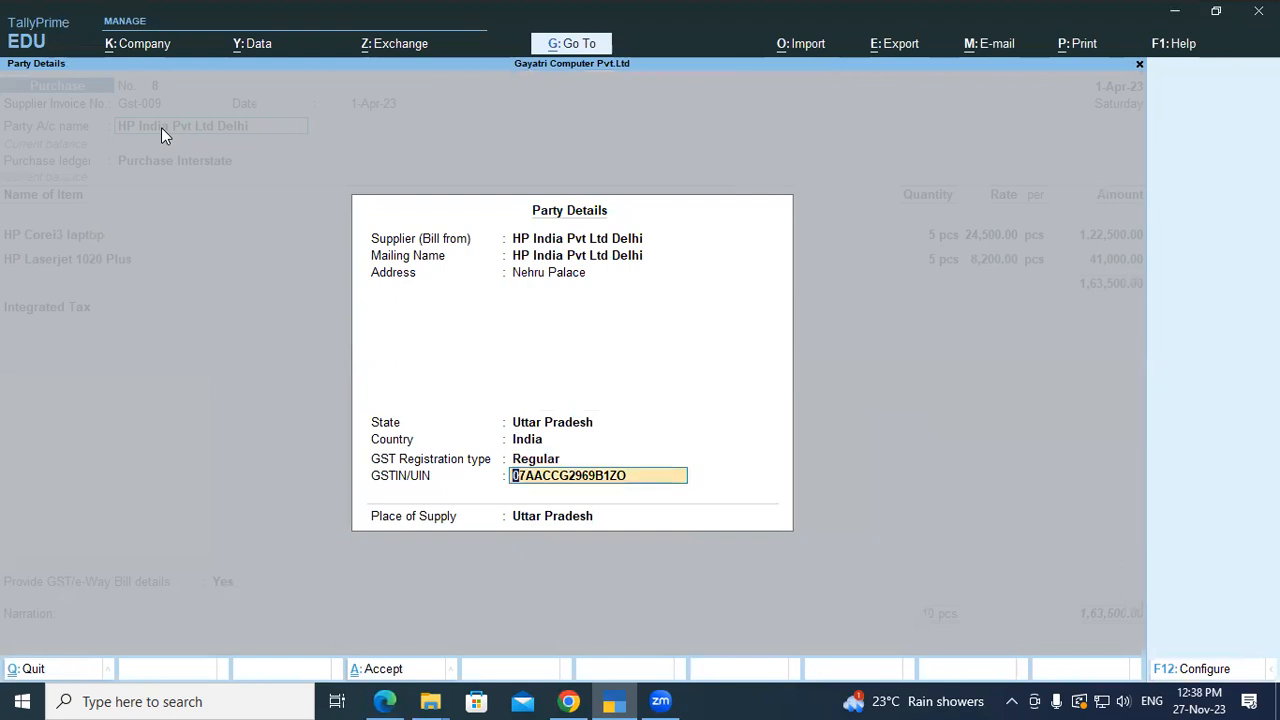
pyautogui.press('Return')
pyautogui.press('Return')
pyautogui.press('Return')
# Reconfirm the Purchase Interstate ledger, both HP item lines and the Integrated Tax ledger to recalculate tax for the Uttar Pradesh supplier
pyautogui.press('Return')
pyautogui.press('Return')
pyautogui.press('Return')
pyautogui.press('Return')
pyautogui.press('Return')
pyautogui.press('Return')
pyautogui.press('Return')
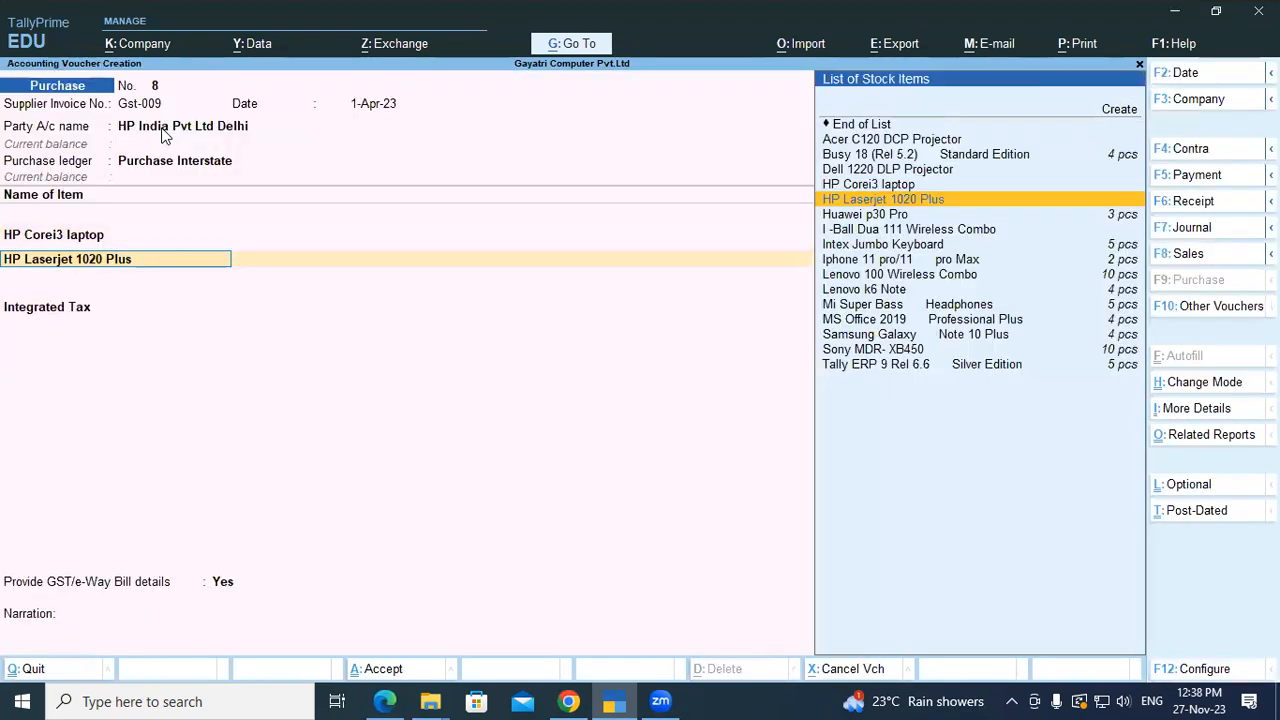
pyautogui.press('Return')
pyautogui.press('Return')
pyautogui.press('Return')
pyautogui.press('Return')
pyautogui.press('Return')
pyautogui.press('Return')
pyautogui.press('Return')
pyautogui.press('Return')
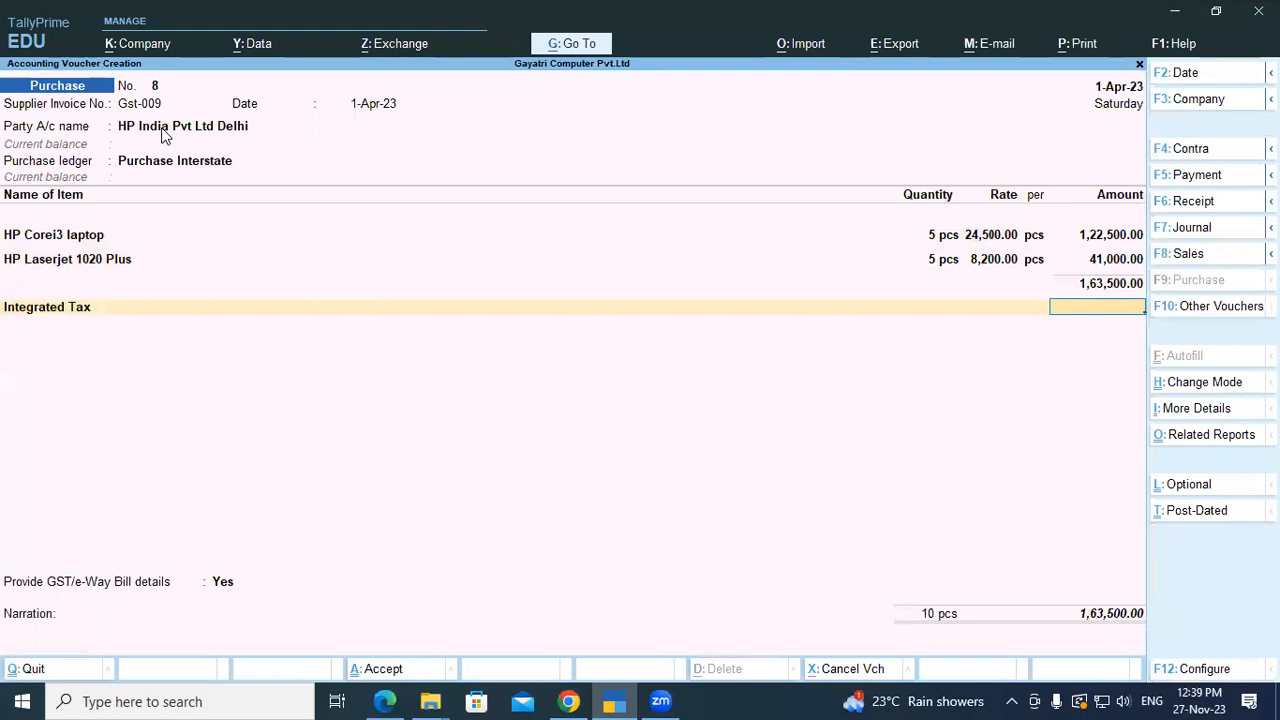
# Check the state in the HP India Pvt Ltd Delhi ledger master and return to the voucher
pyautogui.click(165, 136)
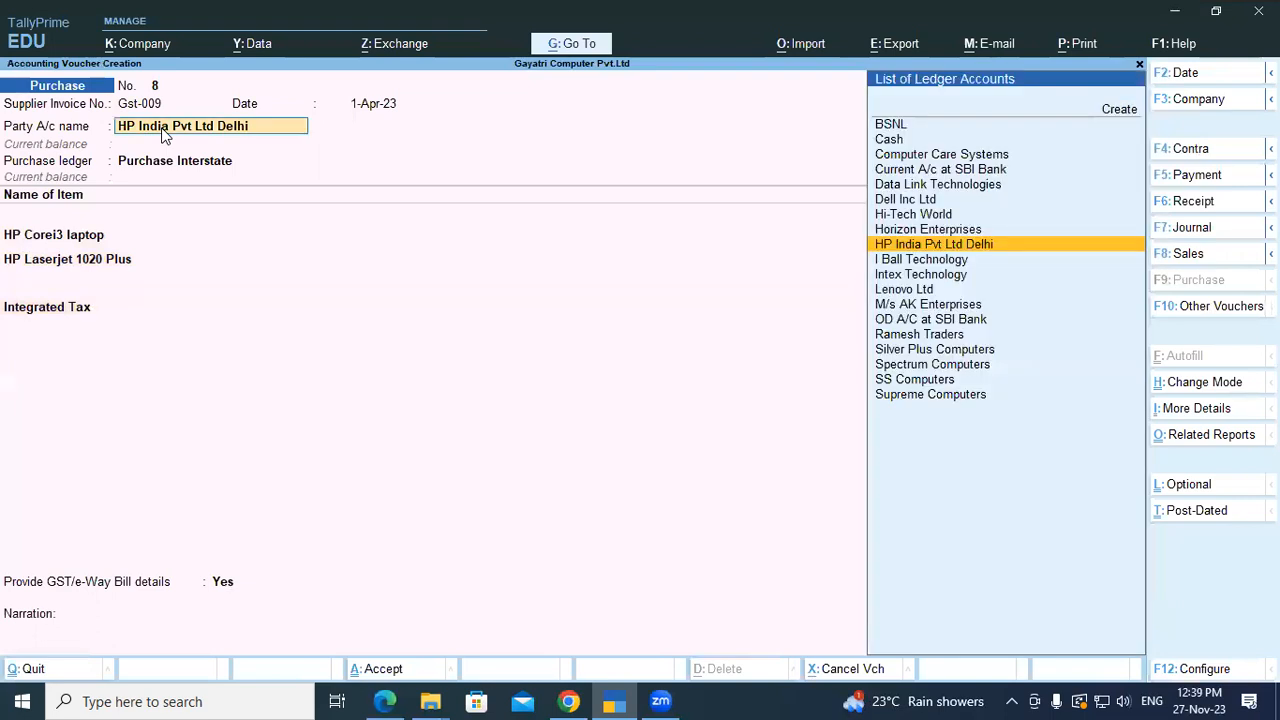
pyautogui.hotkey('ctrl', 'Return')
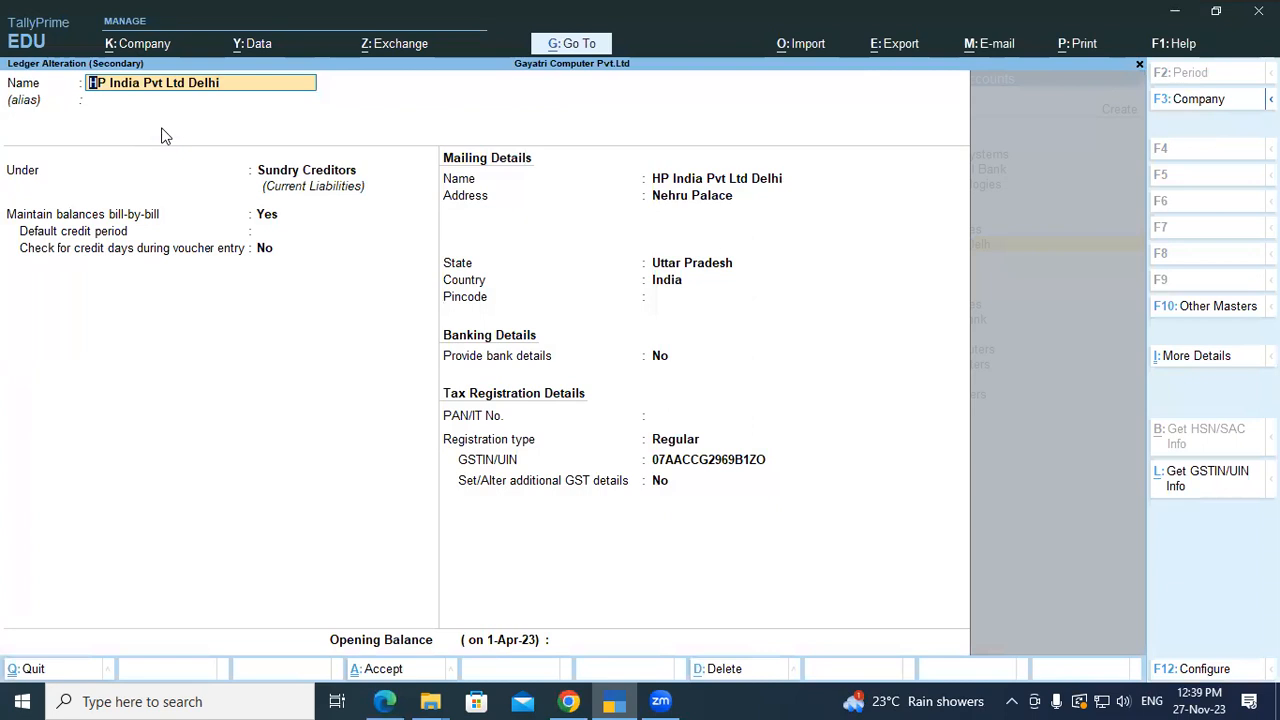
pyautogui.press('BackSpace')
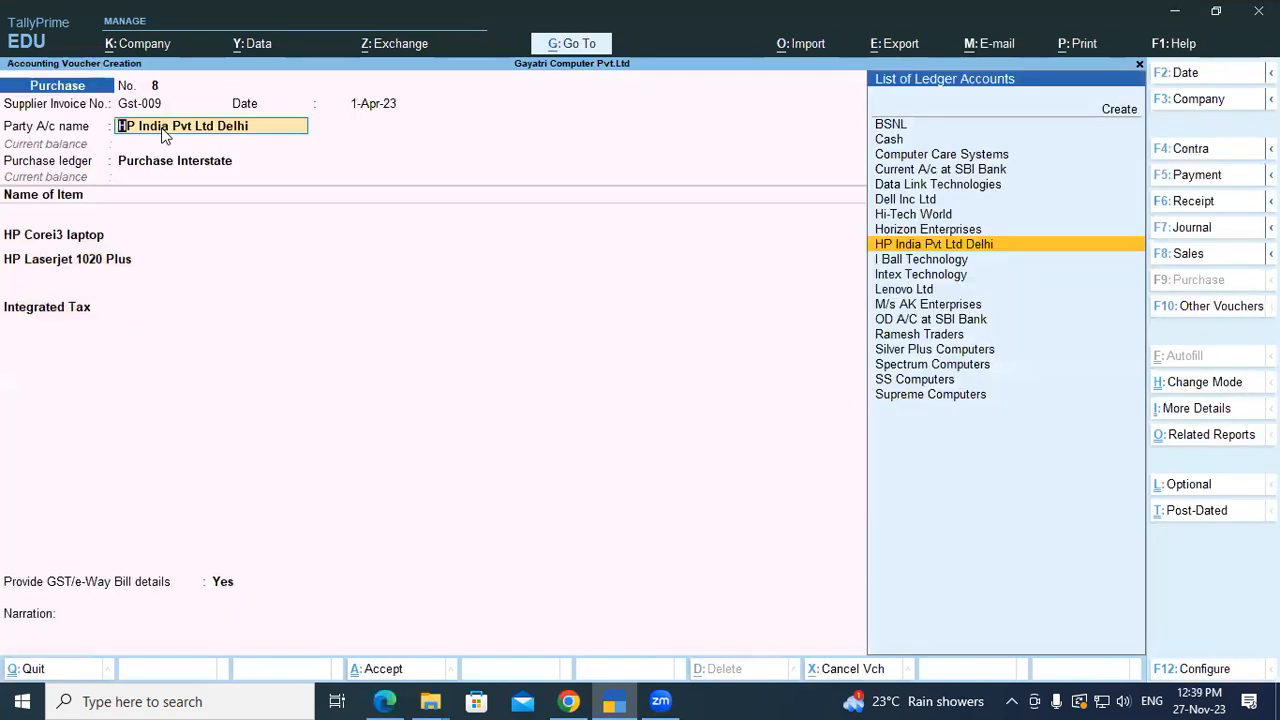
# Replace the Integrated Tax line in the purchase voucher with the Central Tax and State Tax ledgers
pyautogui.click(84, 311)
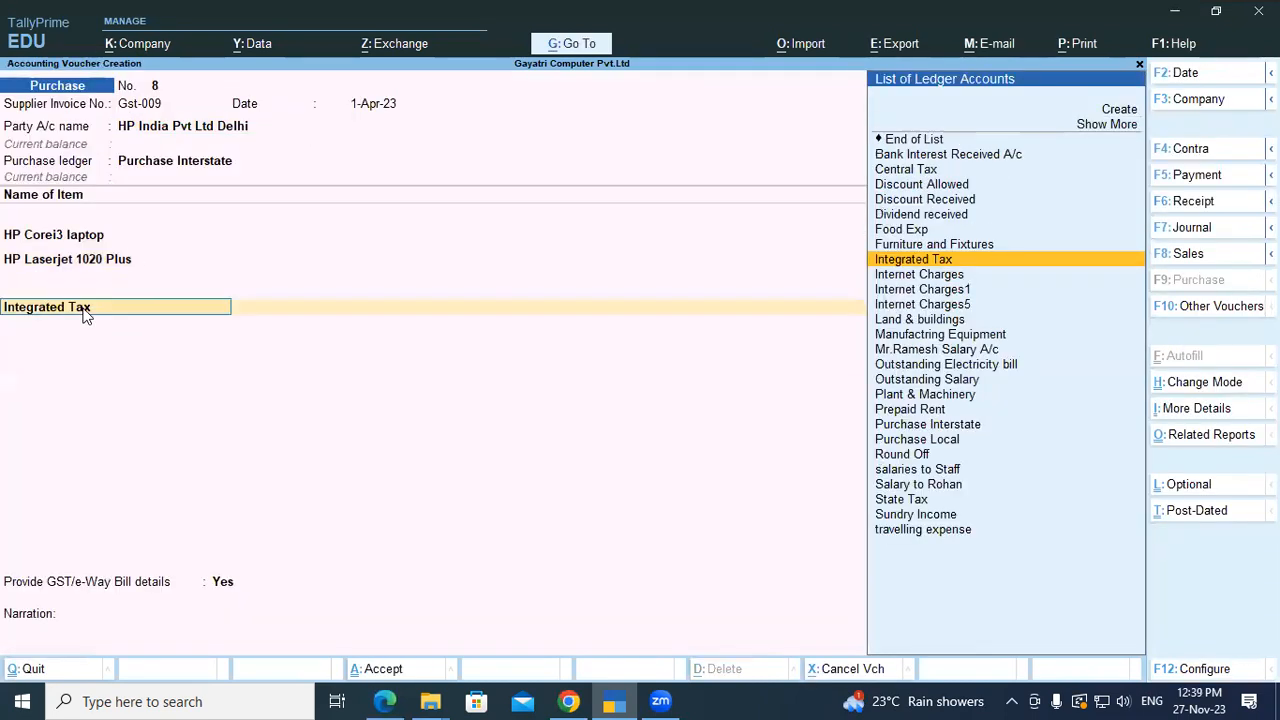
pyautogui.write('cen')
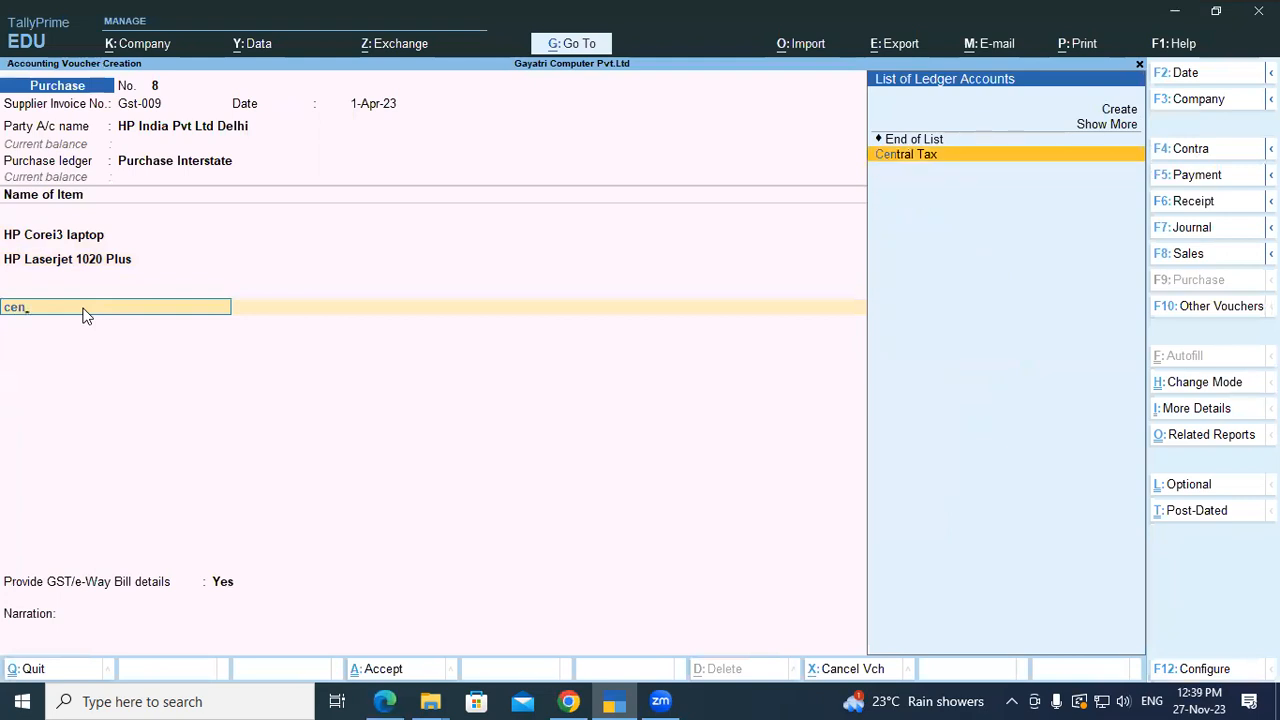
pyautogui.press('Return')
pyautogui.write('st')
pyautogui.press('Return')
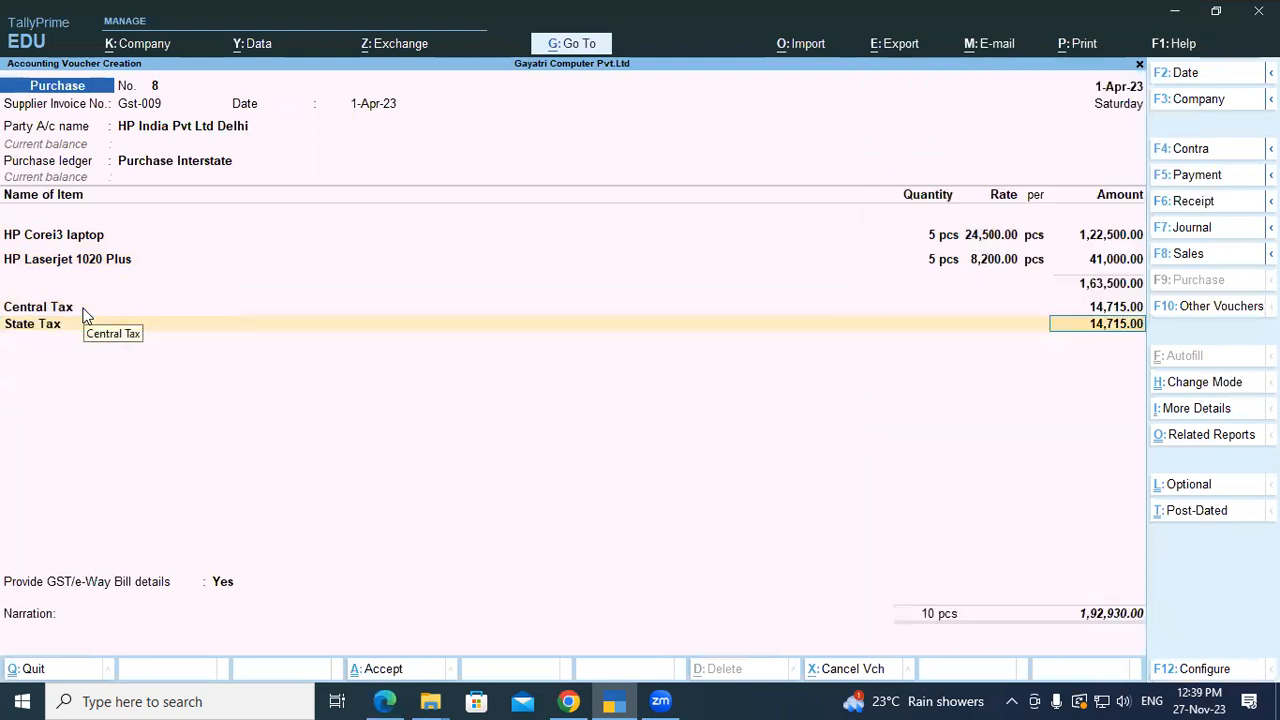
pyautogui.press('Return')
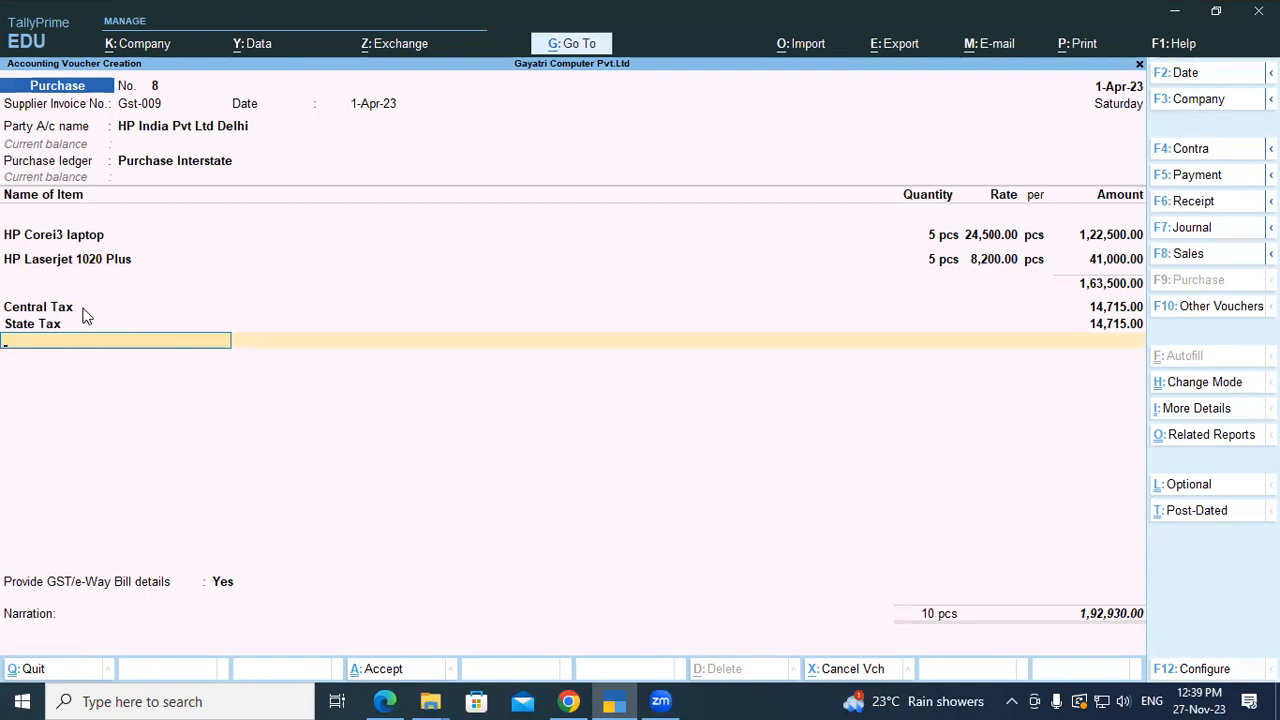
# Alter the HP India Pvt Ltd Delhi party ledger from the voucher, setting its state to Delhi, and save it
pyautogui.click(143, 132)
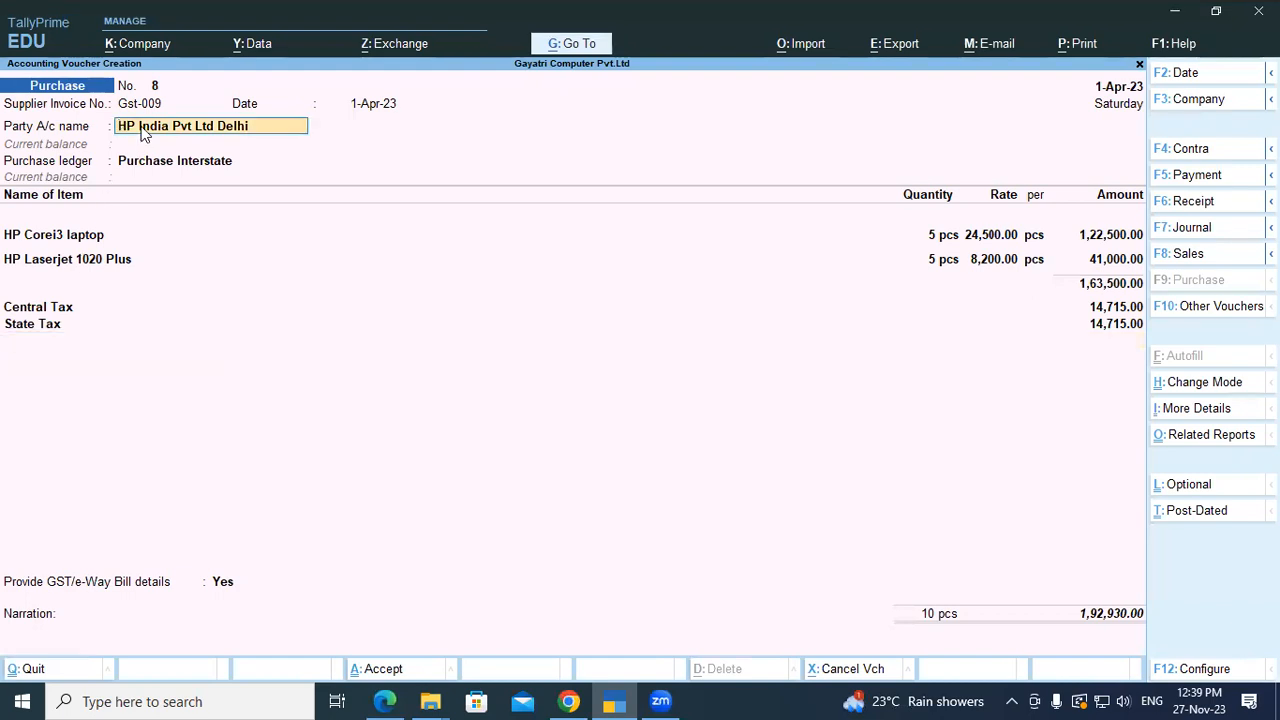
pyautogui.hotkey('ctrl', 'Return')
pyautogui.press('Return')
pyautogui.press('Return')
pyautogui.press('Return')
pyautogui.press('Return')
pyautogui.press('Return')
pyautogui.press('Return')
pyautogui.press('Return')
pyautogui.press('Return')
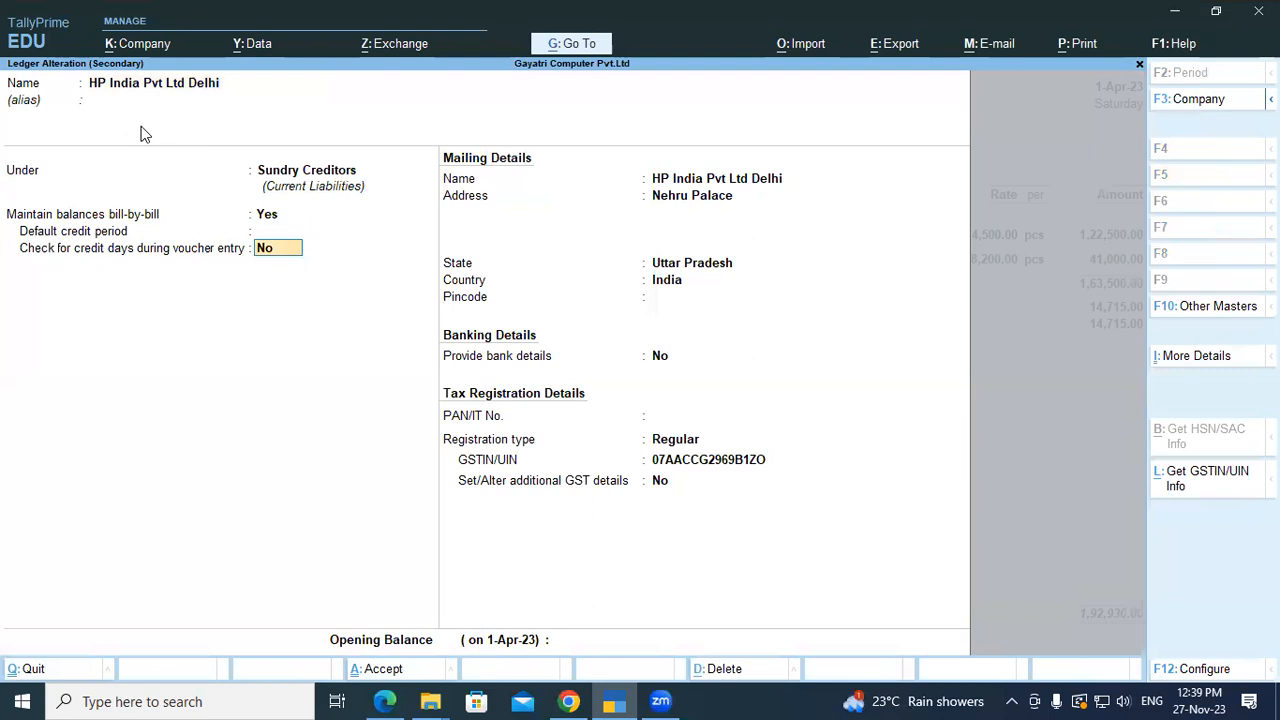
pyautogui.press('Return')
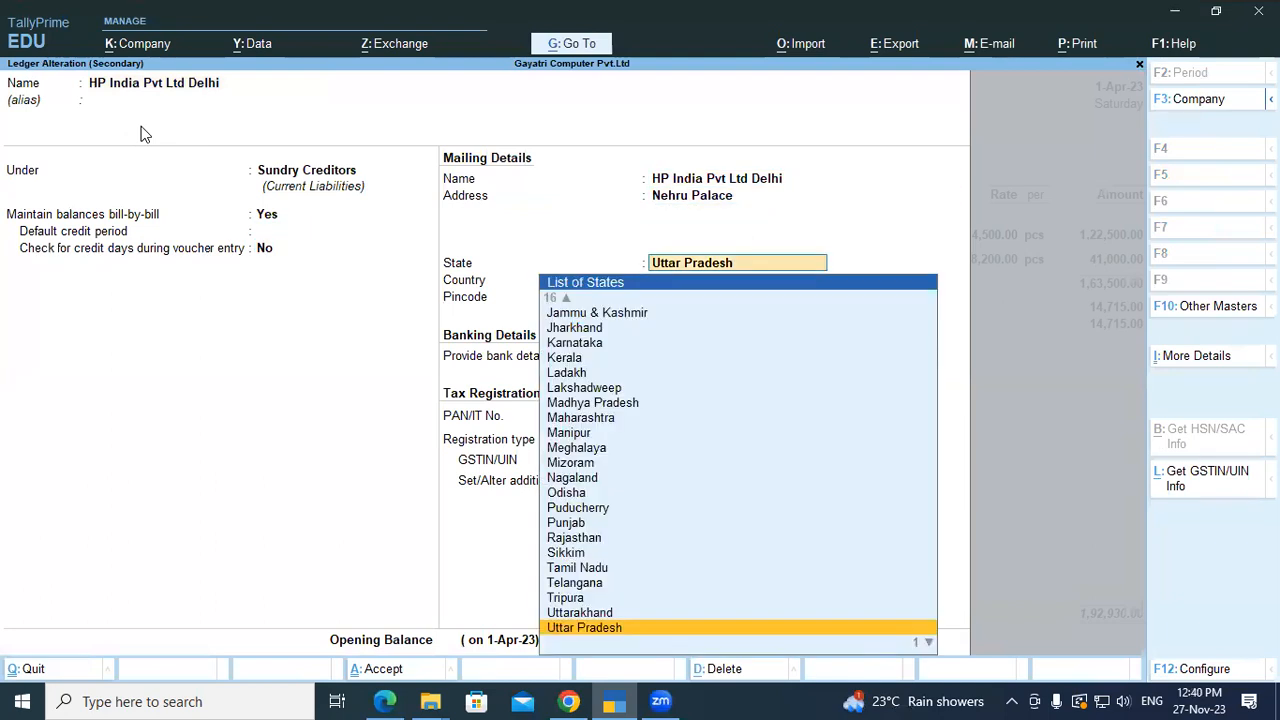
pyautogui.write('Delh')
pyautogui.press('Return')
pyautogui.press('Return')
pyautogui.press('Return')
pyautogui.press('Return')
pyautogui.press('Return')
pyautogui.press('Return')
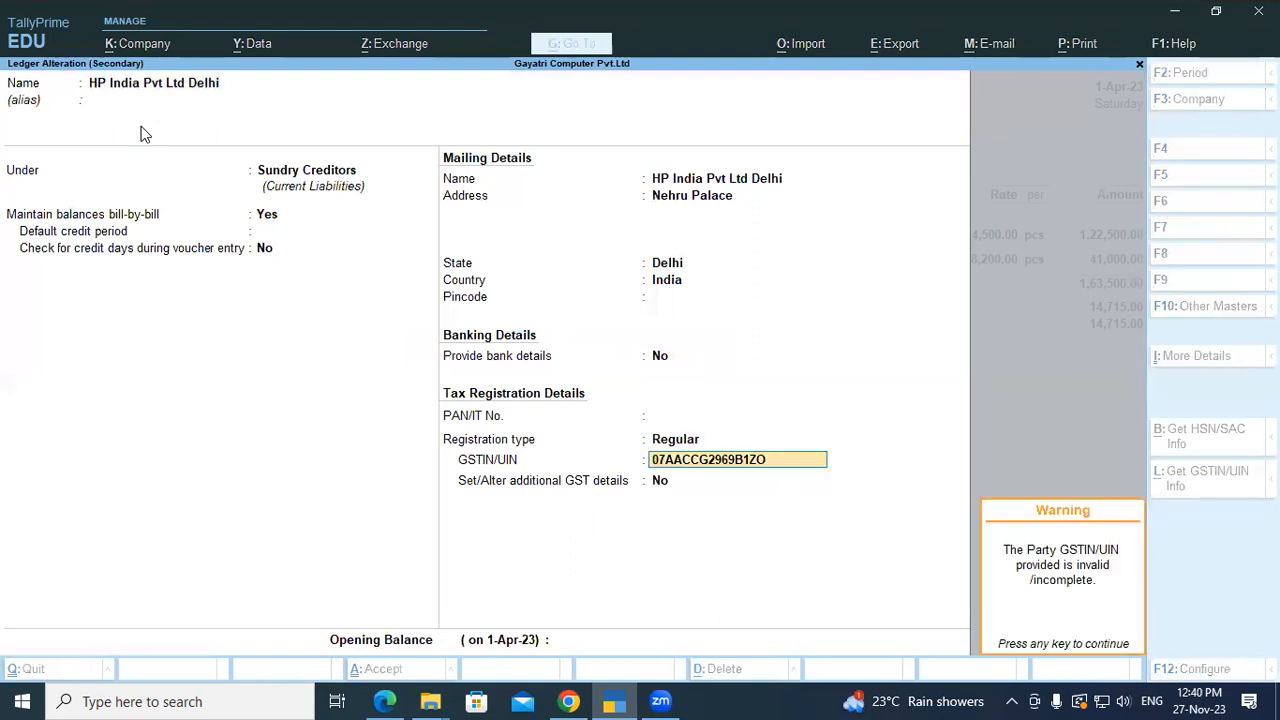
pyautogui.press('Return')
pyautogui.press('Return')
pyautogui.press('Return')
pyautogui.press('Return')
# Set the supplier's state to Delhi in the voucher's Party Details, keeping Uttar Pradesh as the place of supply, and accept the details
pyautogui.press('Return')
pyautogui.press('Return')
pyautogui.press('Return')
pyautogui.press('Return')
pyautogui.press('Return')
pyautogui.press('Return')
pyautogui.press('Return')
pyautogui.press('Return')
pyautogui.press('Return')
pyautogui.press('Return')
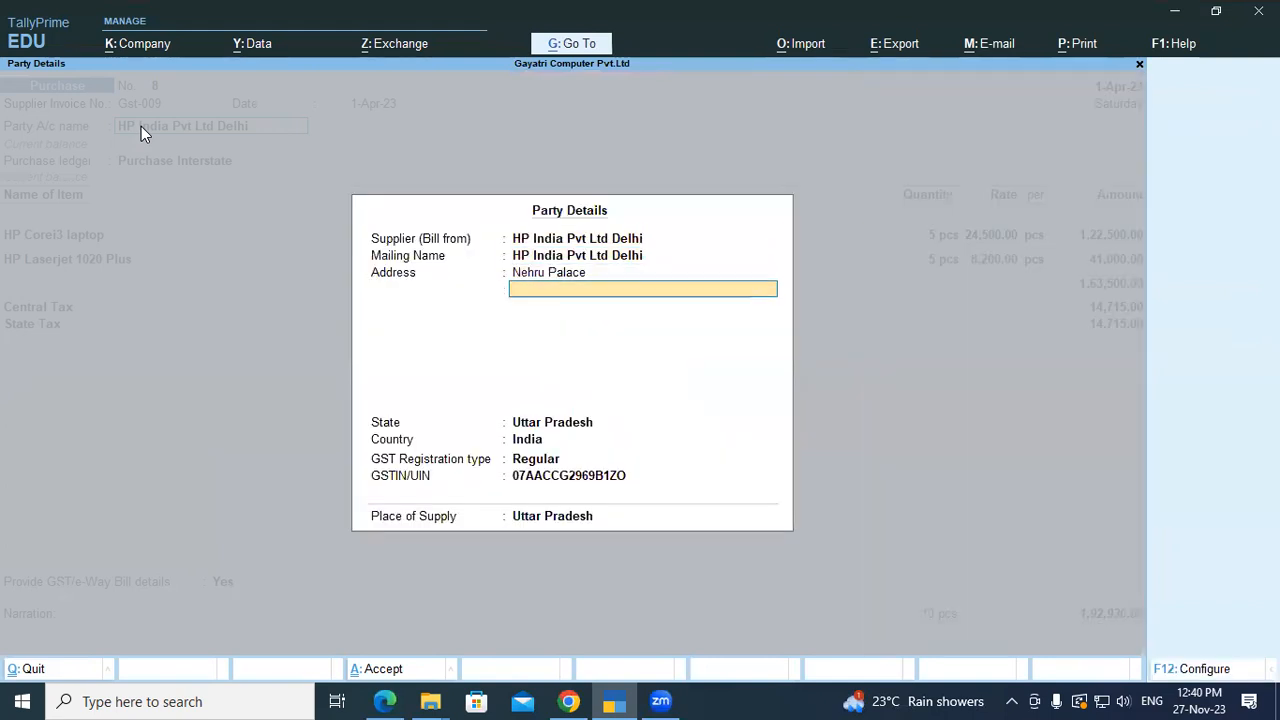
pyautogui.press('Return')
pyautogui.write('De')
pyautogui.press('Return')
pyautogui.press('Return')
pyautogui.press('Return')
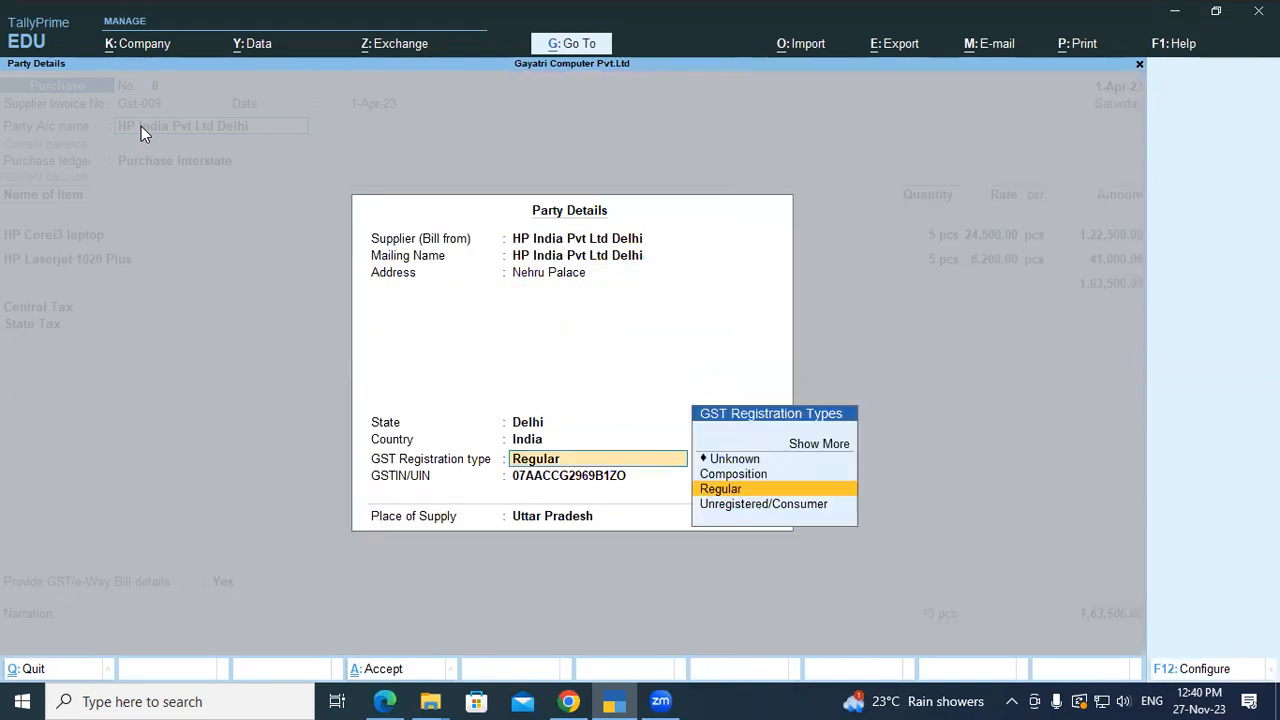
pyautogui.press('Return')
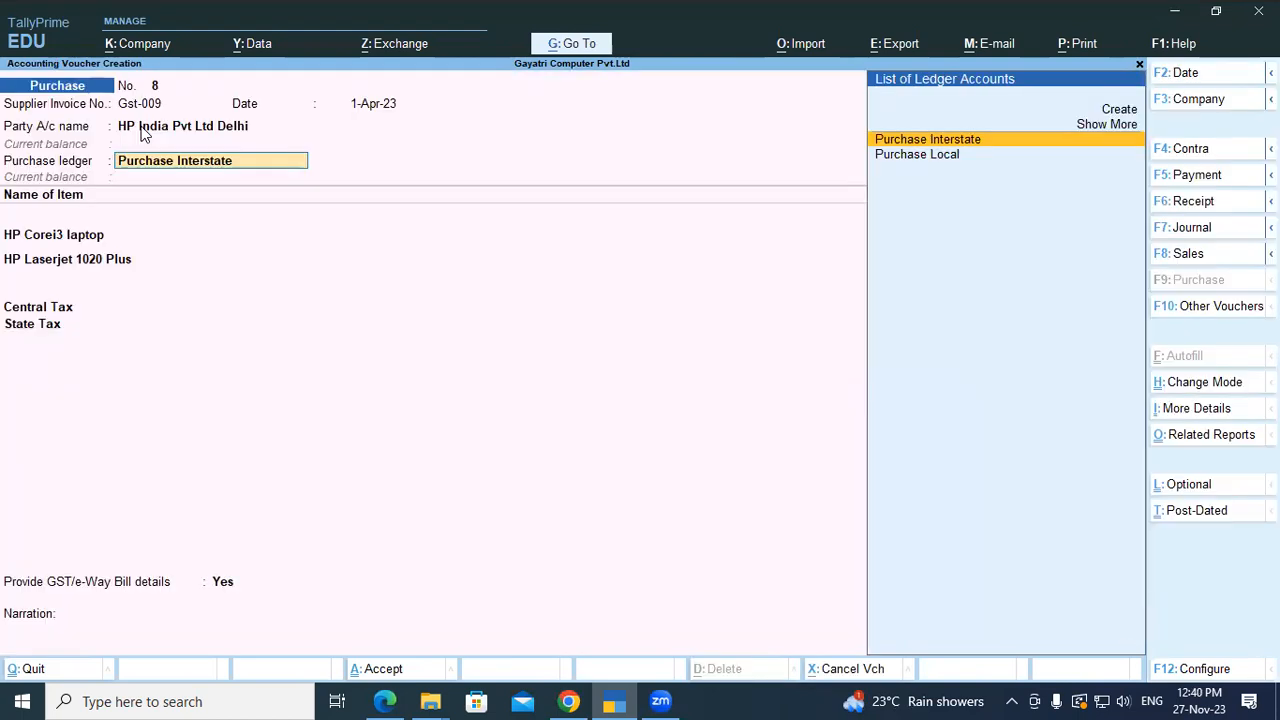
# Reconfirm the Purchase Interstate ledger and the HP Corei3 laptop and HP Laserjet 1020 Plus lines, continuing to the tax ledgers
pyautogui.press('Return')
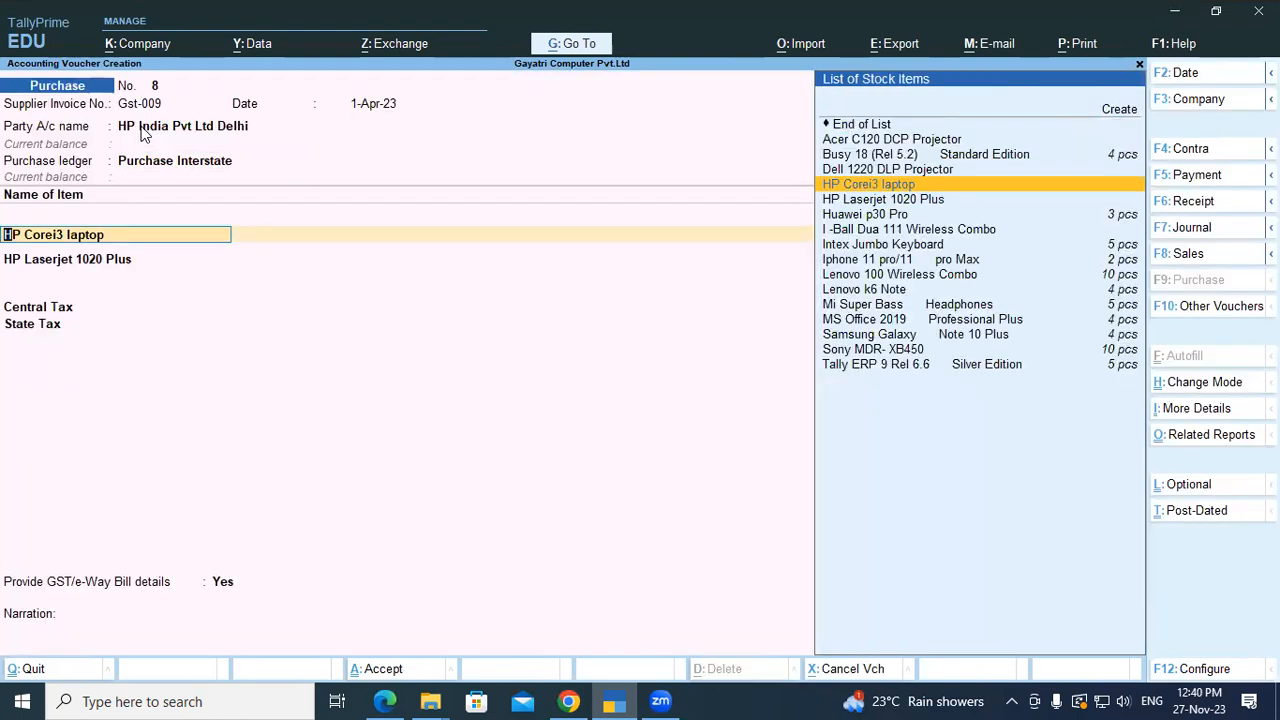
pyautogui.press('Return')
pyautogui.press('Return')
pyautogui.press('Return')
pyautogui.press('Return')
pyautogui.press('Return')
pyautogui.press('Return')
pyautogui.press('Return')
pyautogui.press('Return')
pyautogui.press('Return')
pyautogui.press('Return')
pyautogui.press('Return')
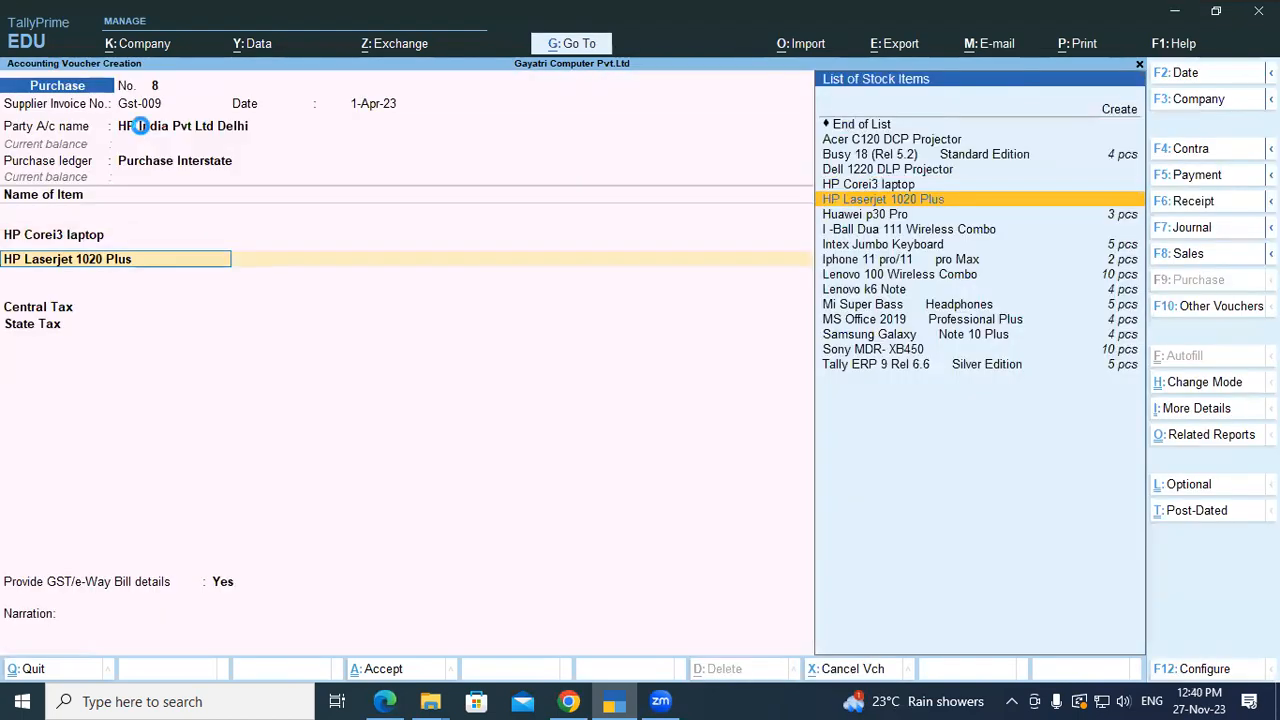
pyautogui.press('Return')
pyautogui.press('Return')
pyautogui.press('Return')
pyautogui.press('Return')
pyautogui.press('Return')
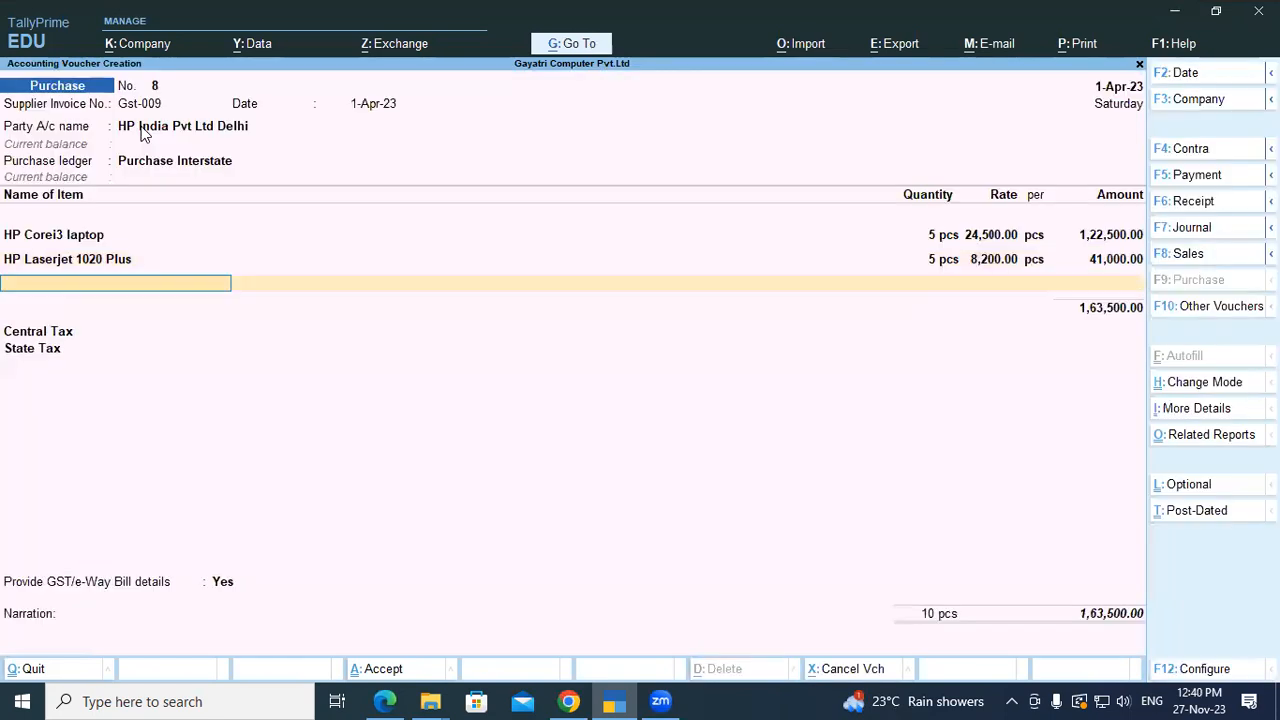
pyautogui.press('Return')
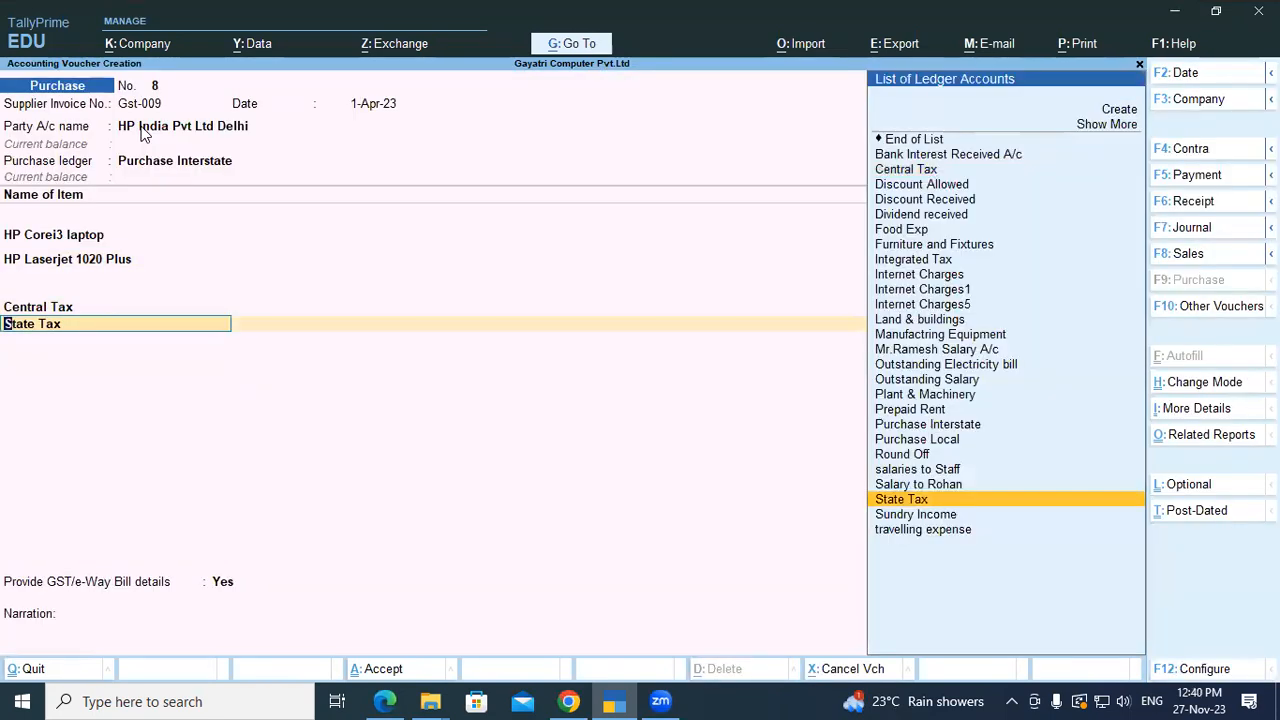
# Replace the Central Tax line in the purchase voucher with the Integrated Tax ledger
pyautogui.press('BackSpace')
pyautogui.press('BackSpace')
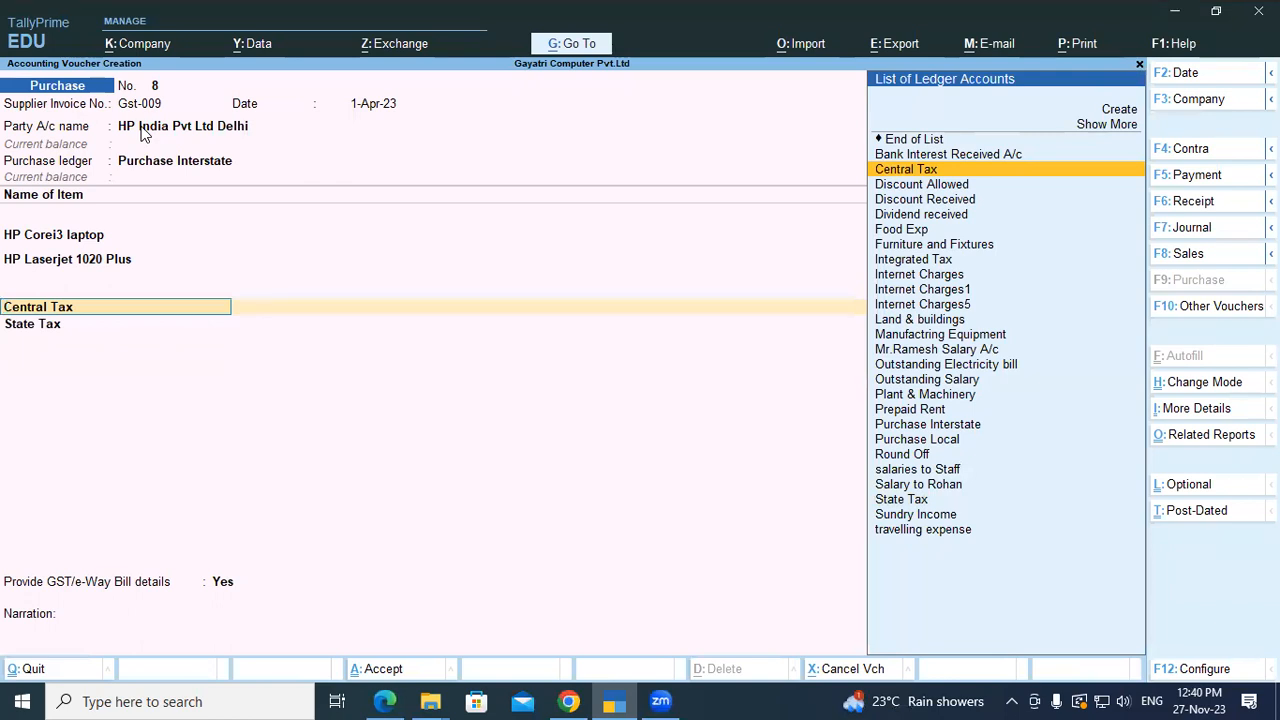
pyautogui.write('i')
pyautogui.press('Down')
pyautogui.press('Down')
pyautogui.press('Up')
pyautogui.press('Return')
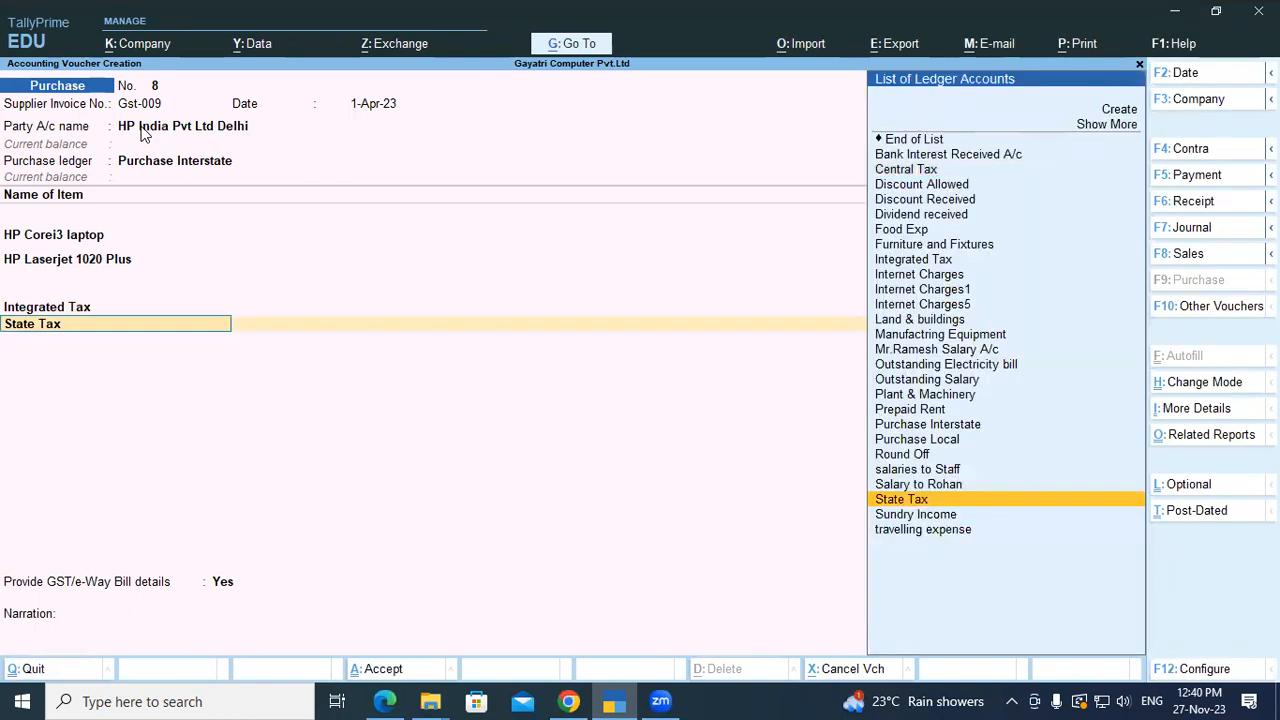
# Remove the State Tax line below Integrated Tax by choosing End of List in its place
pyautogui.press('Up')
pyautogui.press('Up')
pyautogui.press('Up')
pyautogui.press('Up')
pyautogui.press('Up')
pyautogui.press('Up')
pyautogui.press('Up')
pyautogui.press('Up')
pyautogui.press('Up')
pyautogui.press('Up')
pyautogui.press('Up')
pyautogui.press('Up')
pyautogui.press('Up')
pyautogui.press('Up')
pyautogui.press('Up')
pyautogui.press('Up')
pyautogui.press('Up')
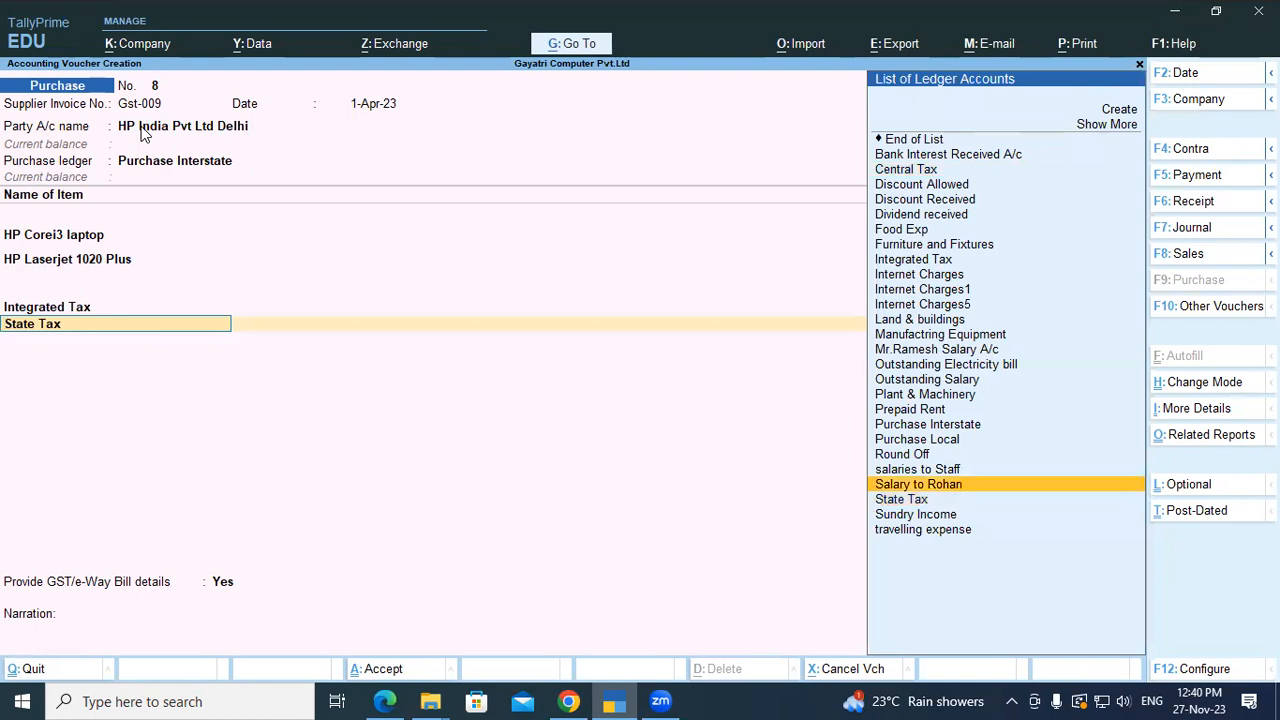
pyautogui.press('Up')
pyautogui.press('Up')
pyautogui.press('Up')
pyautogui.press('Up')
pyautogui.press('Up')
pyautogui.press('Up')
pyautogui.press('Up')
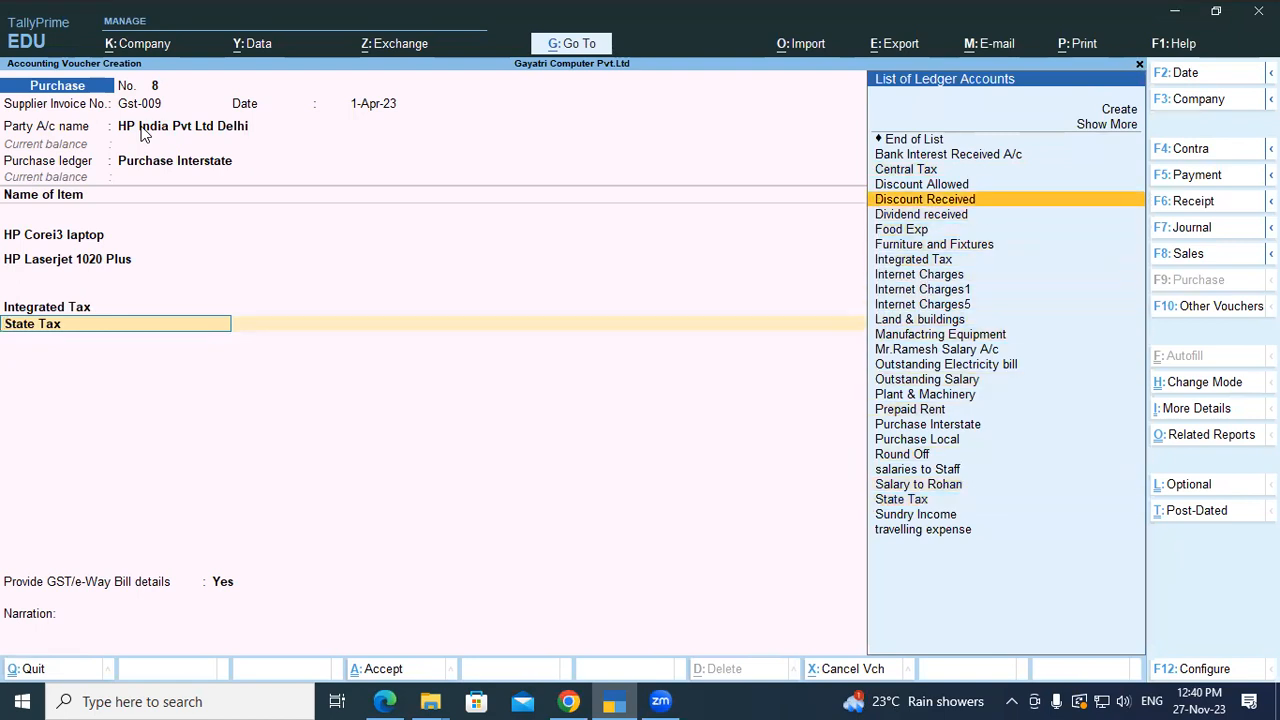
pyautogui.press('Return')
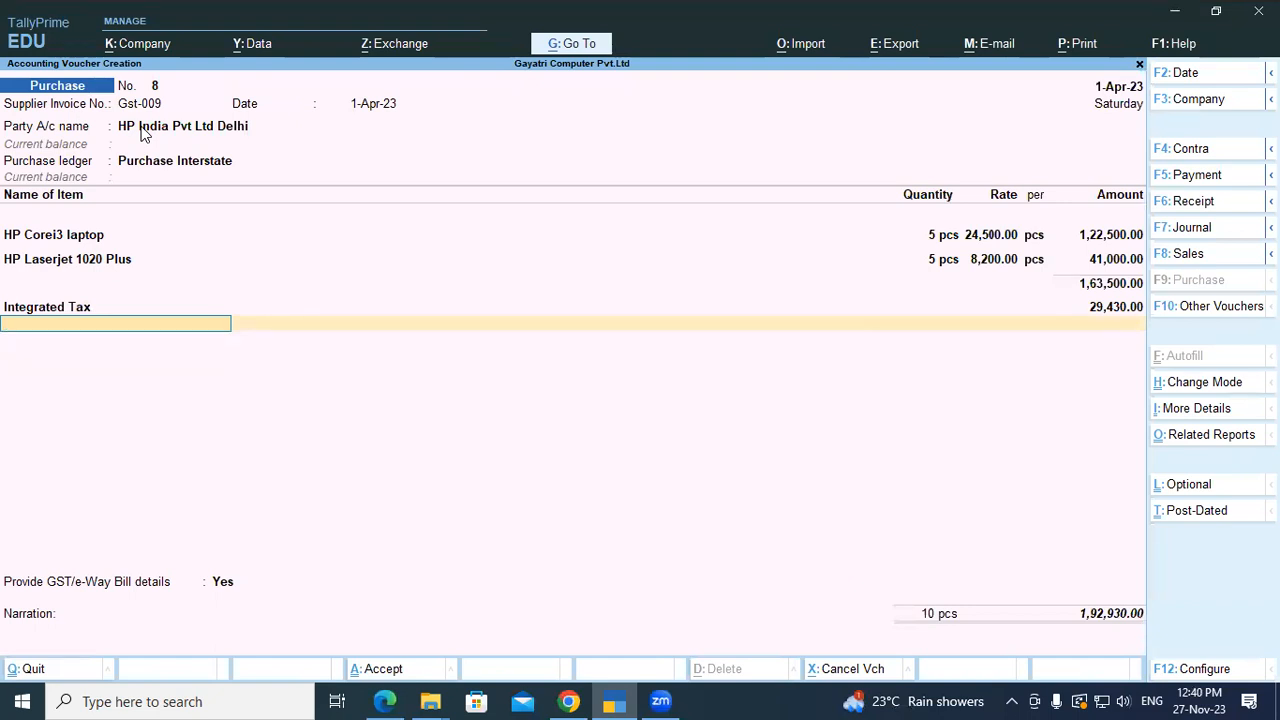
# Finish the voucher's ledger lines after Integrated Tax and set Provide GST/e-Way Bill details to No
pyautogui.press('Return')
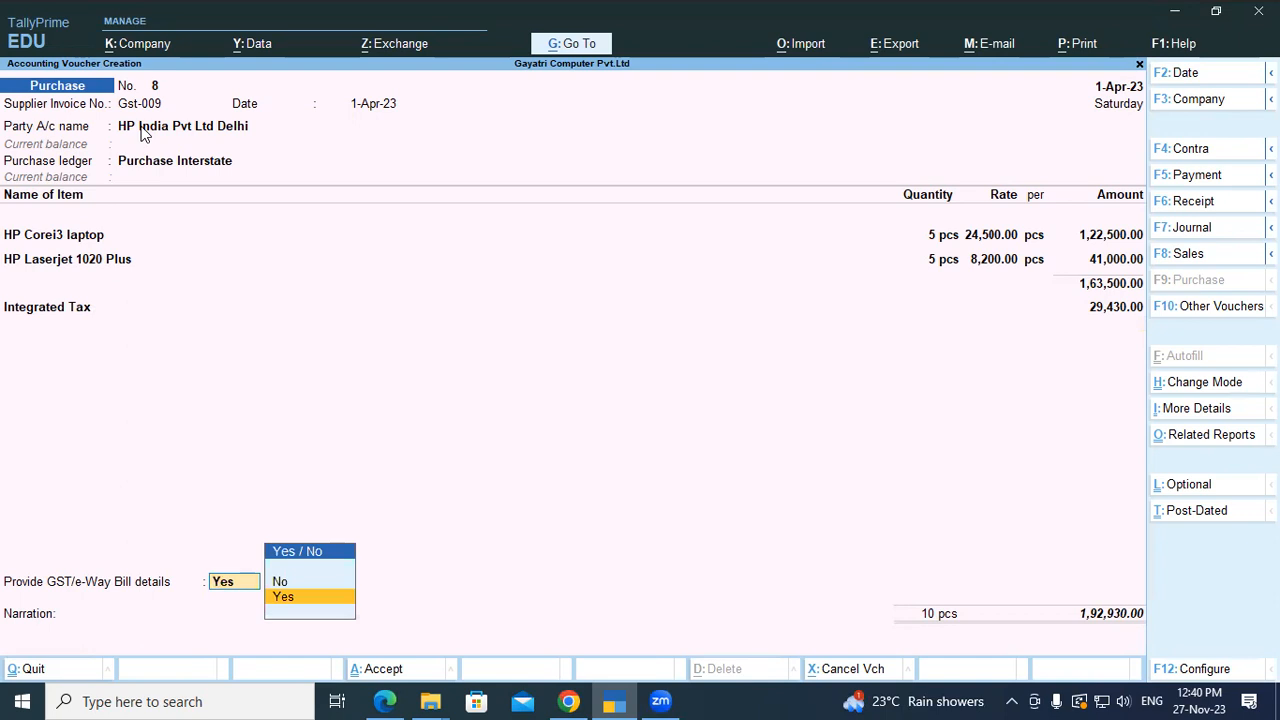
pyautogui.press('Up')
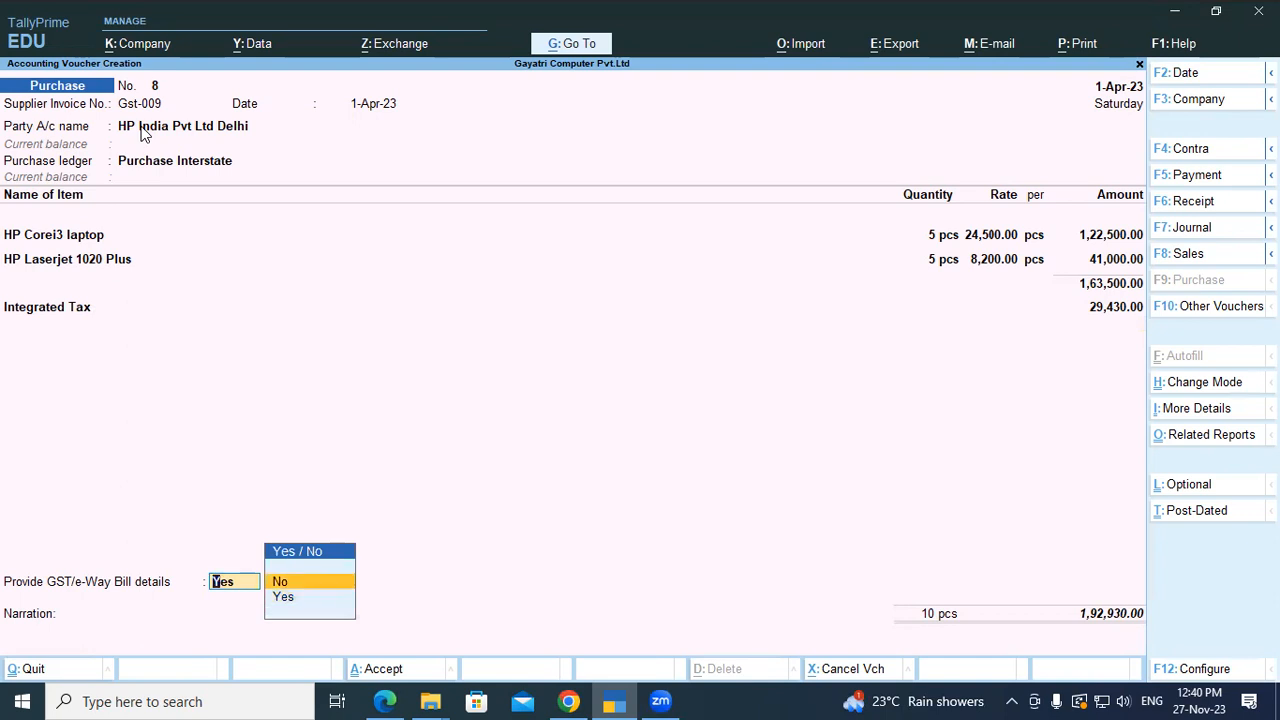
pyautogui.press('Return')
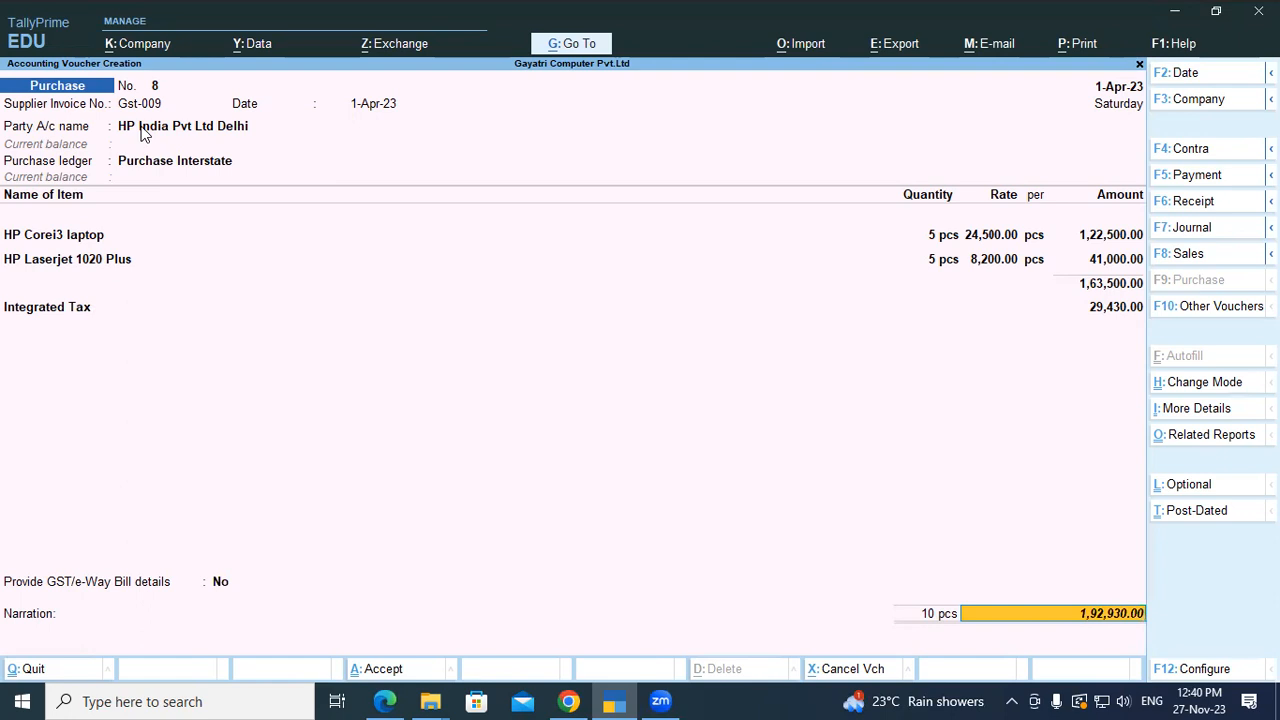
# Accept the bill-wise details for HP India Pvt Ltd Delhi as New Ref Gst-009 and save the purchase voucher
pyautogui.press('Return')
pyautogui.press('Return')
pyautogui.press('Return')
pyautogui.press('Return')
pyautogui.press('Return')
pyautogui.press('Return')
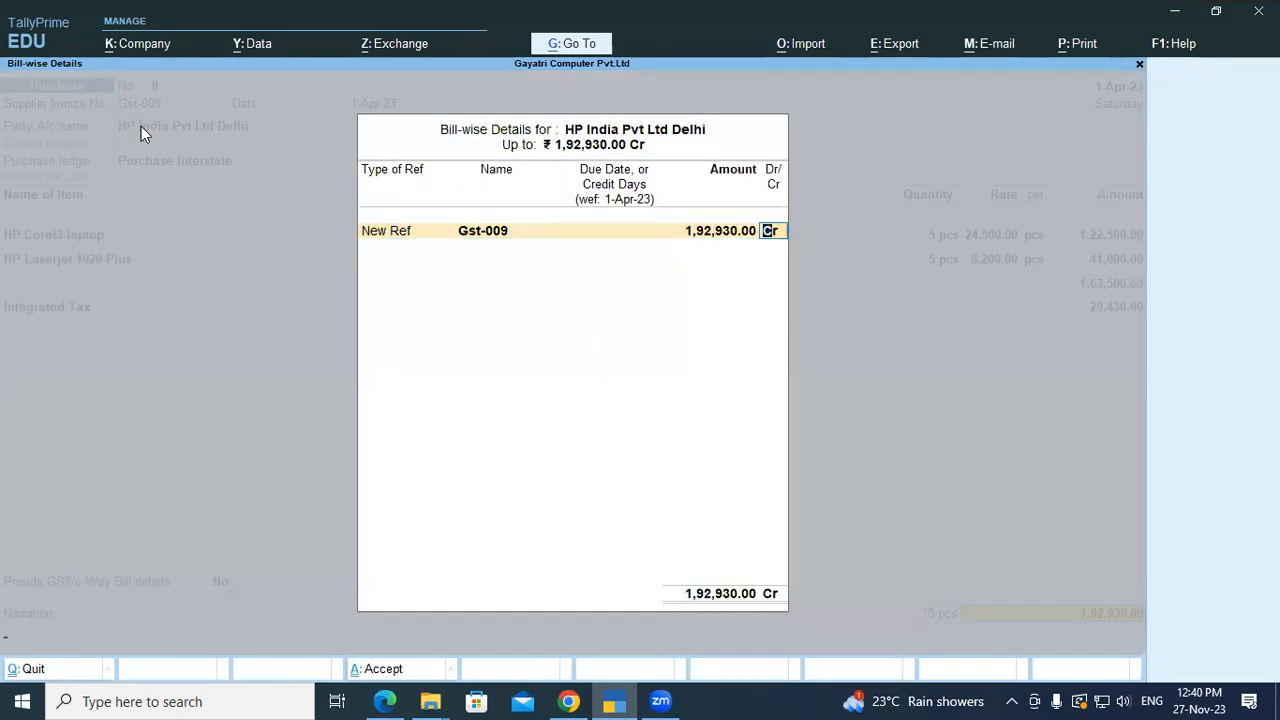
pyautogui.press('Return')
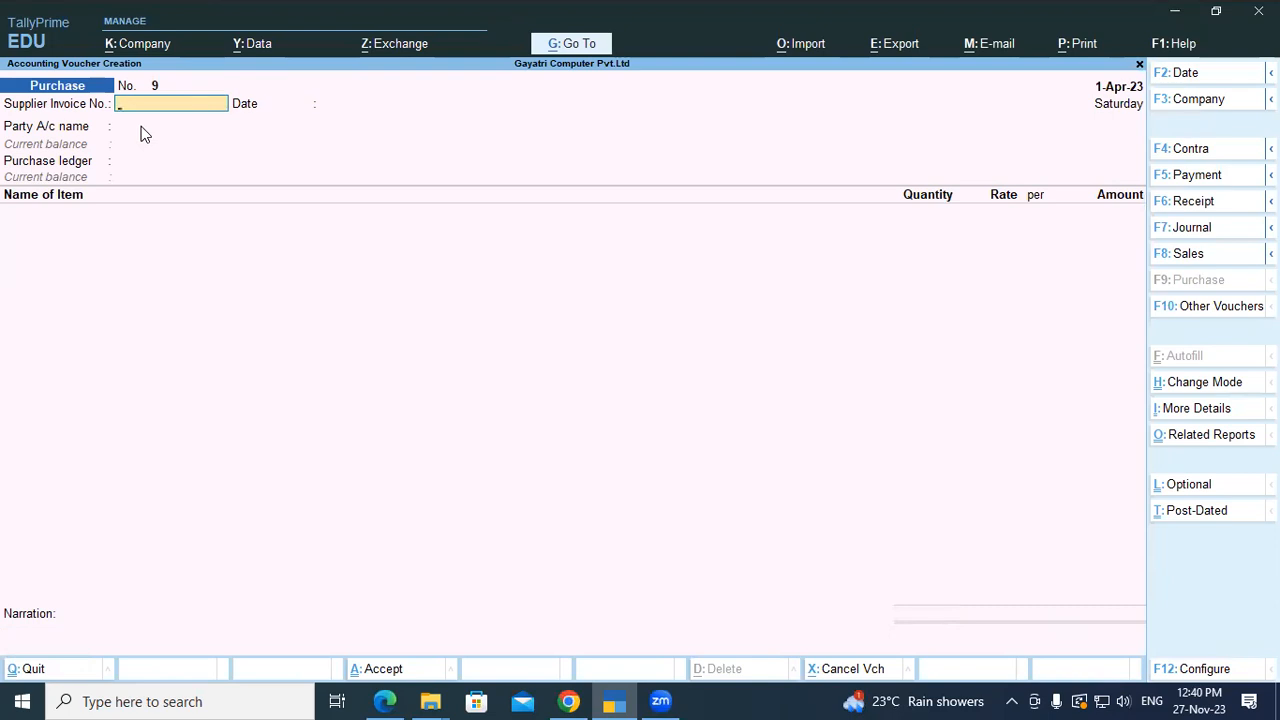
# Switch to the Tally Prime PDF in Edge and review the I Ball Technology interstate purchase exercise and the Separate Discount Column In Invoice heading
pyautogui.click(381, 700)
pyautogui.scroll(-5, 237, 420)
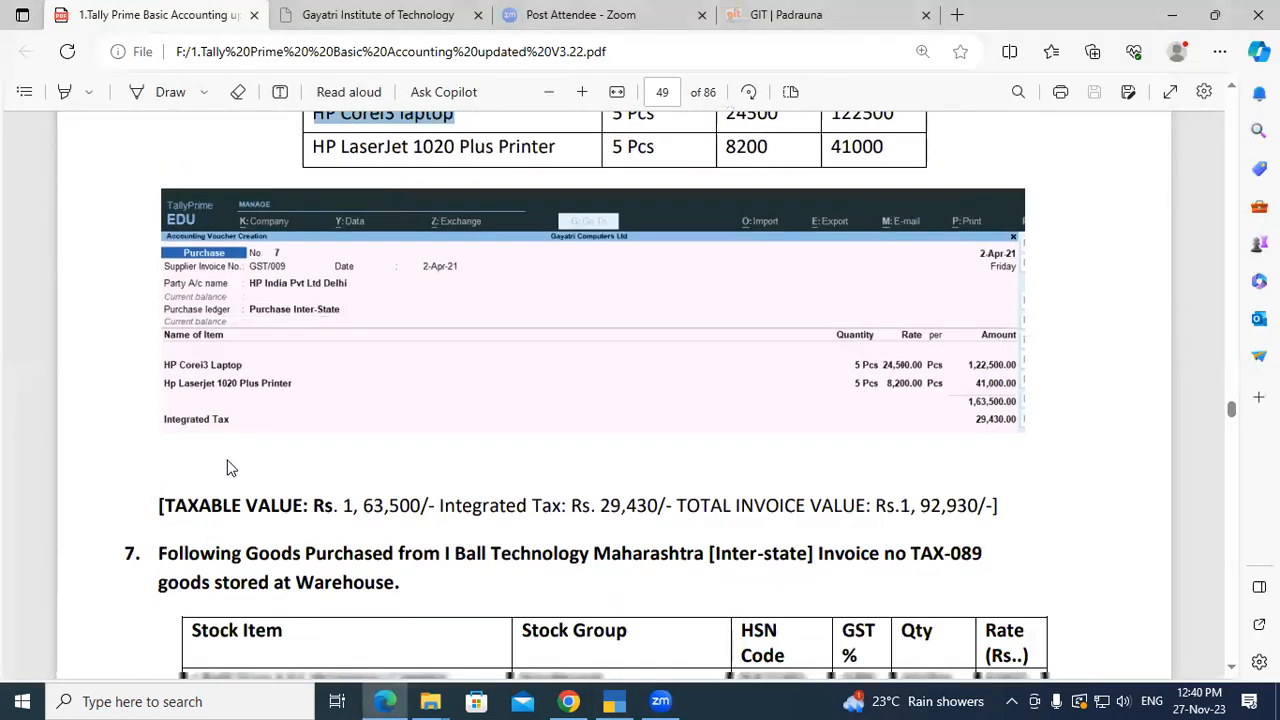
pyautogui.scroll(-2, 232, 476)
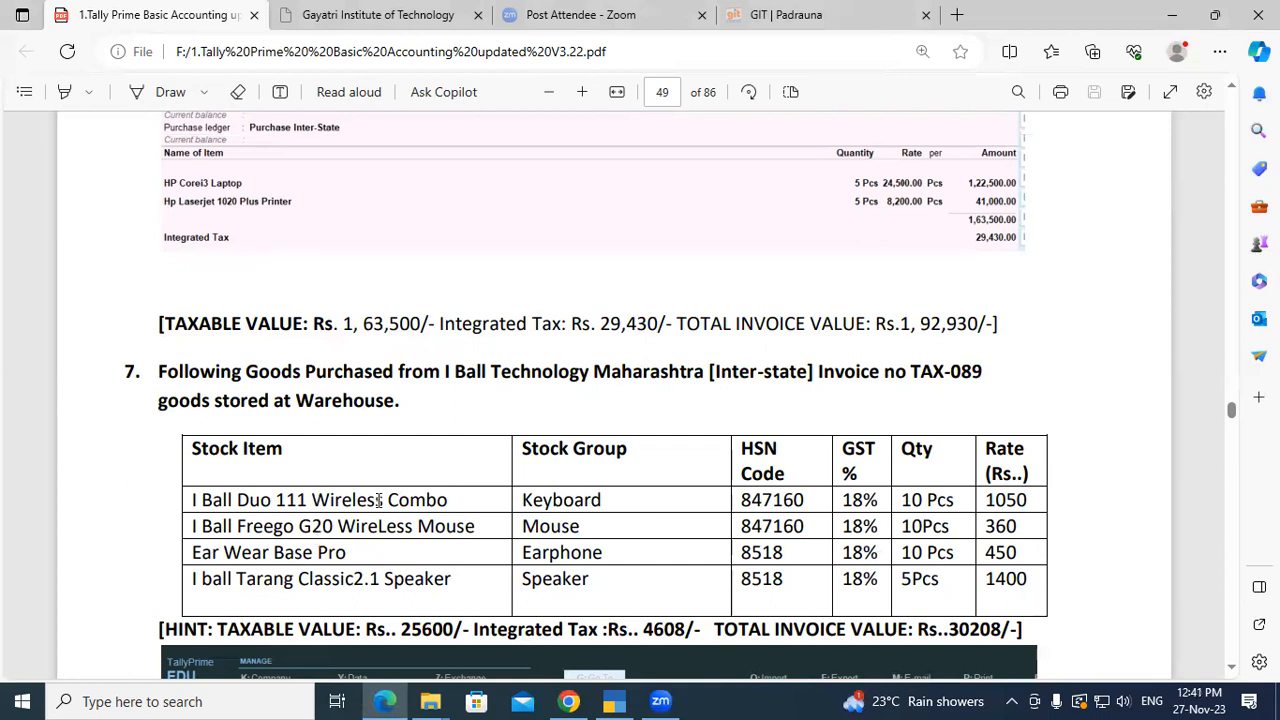
pyautogui.scroll(-5, 379, 500)
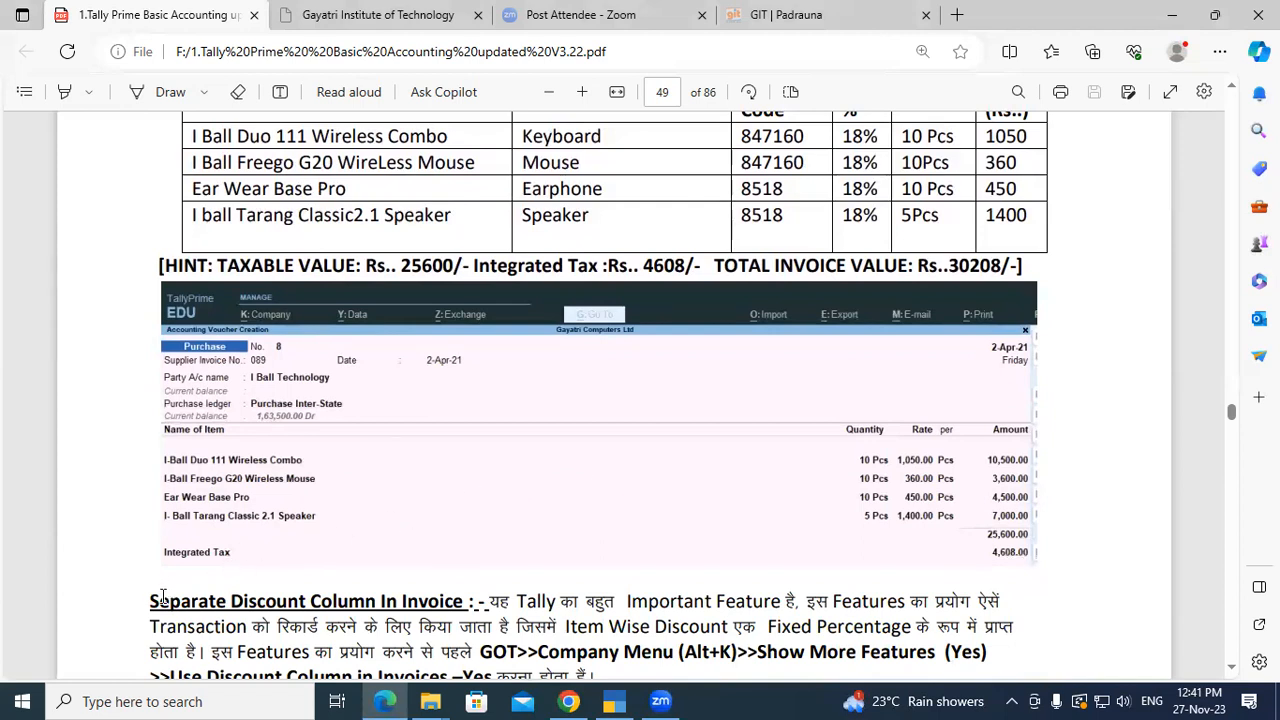
pyautogui.moveTo(150, 601); pyautogui.dragTo(462, 601)
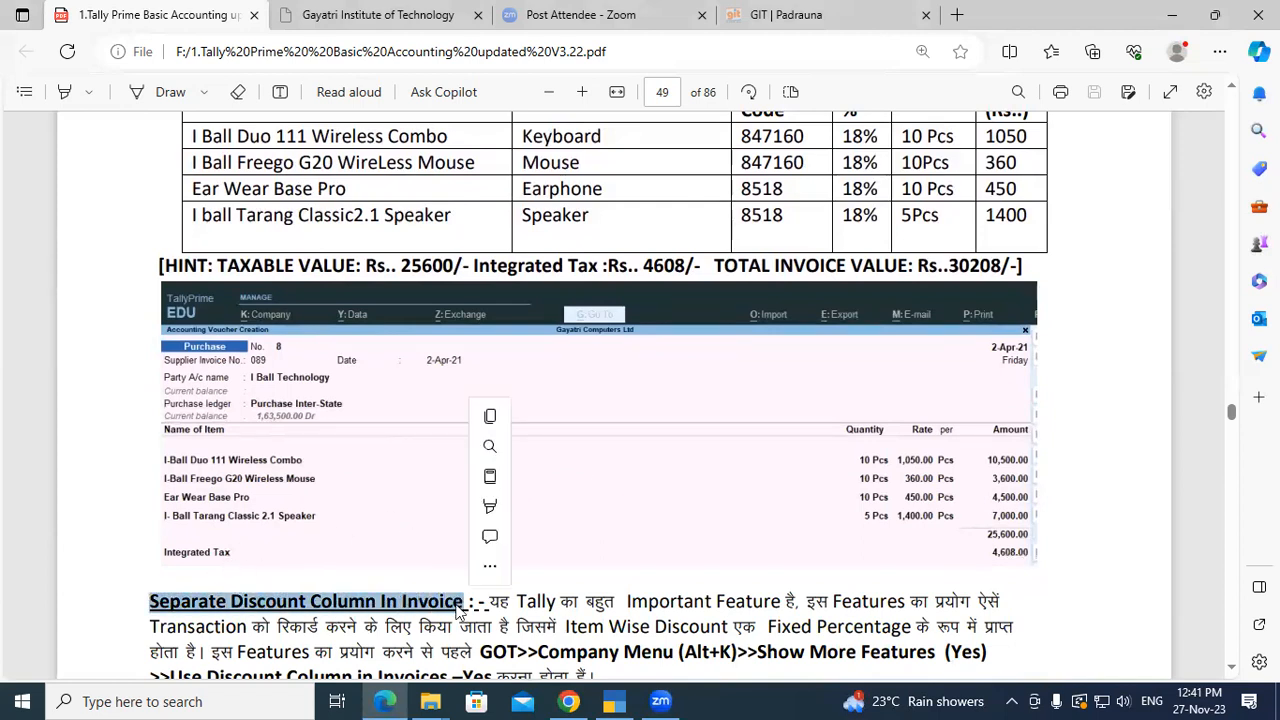
pyautogui.click(458, 603)
pyautogui.moveTo(150, 601); pyautogui.dragTo(455, 607)
pyautogui.click(455, 606)
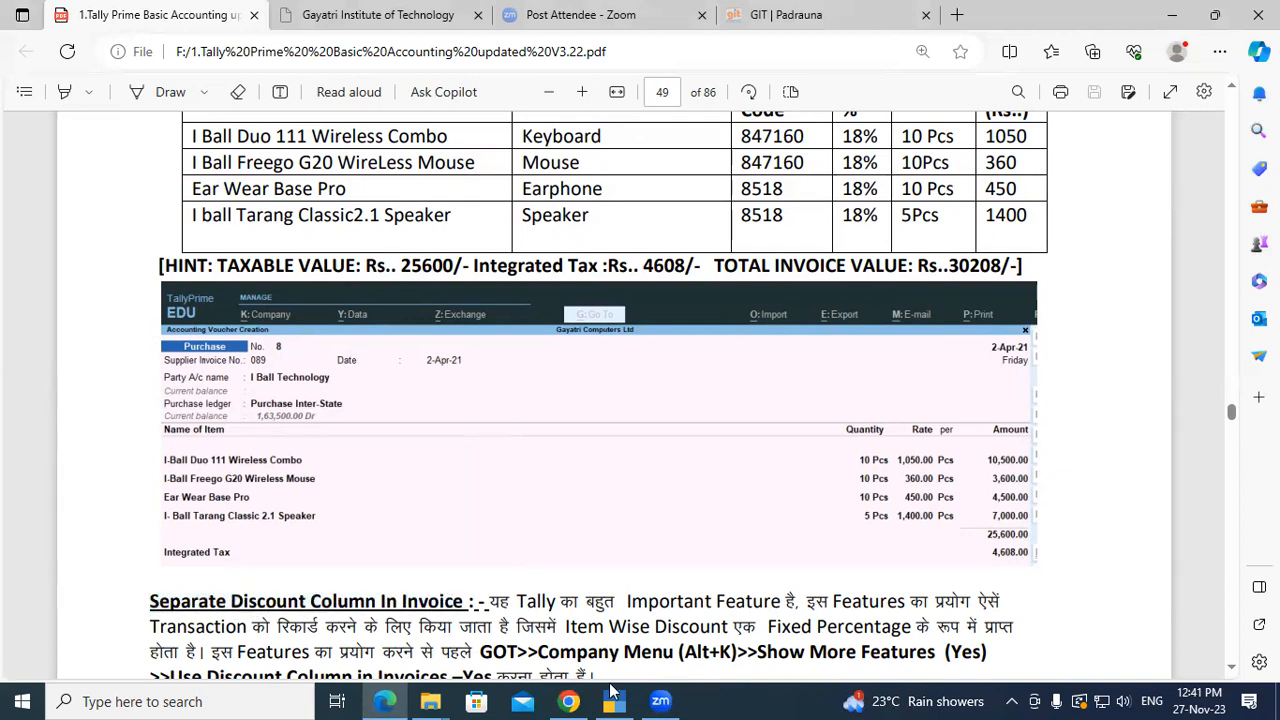